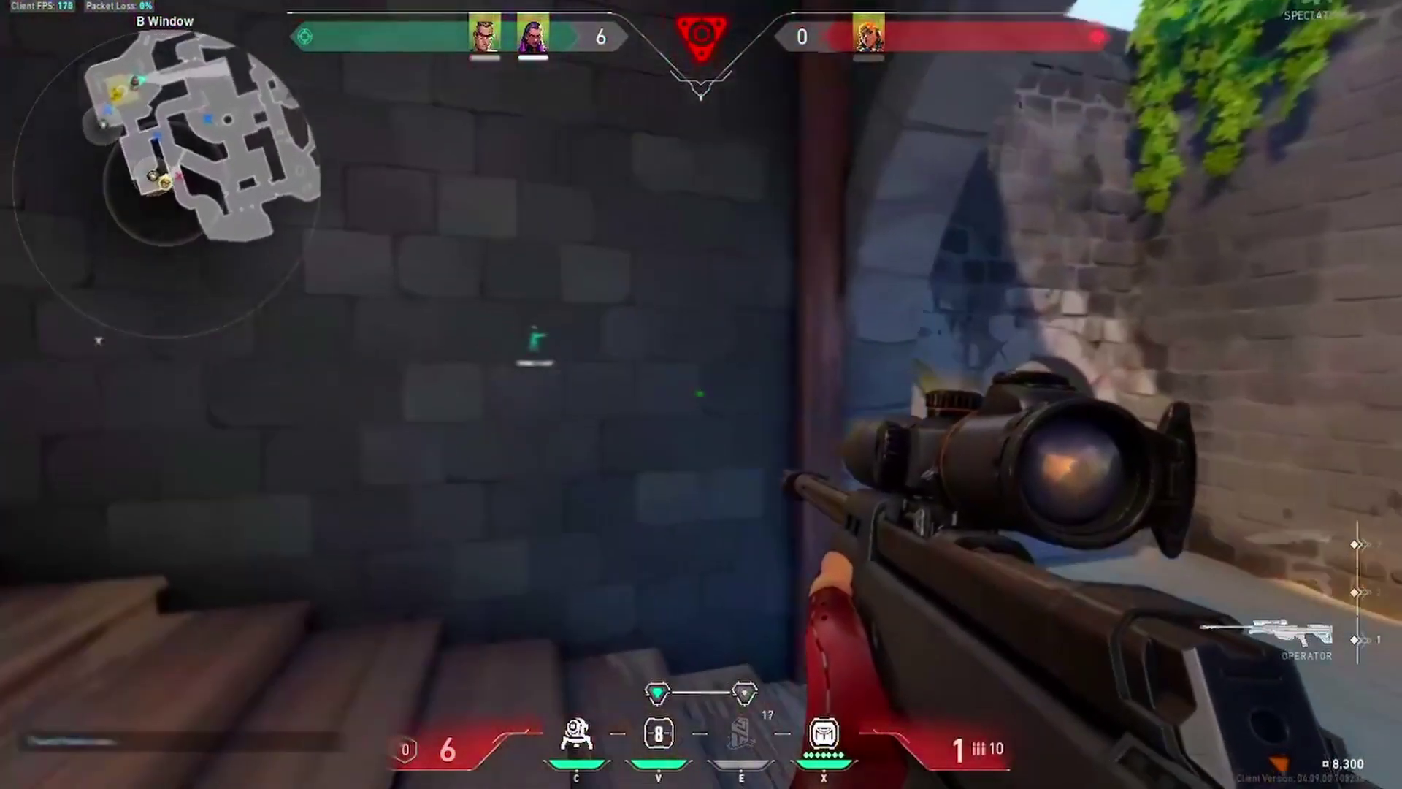
Step: Scope in with the Operator and shoot the enemy for the kill
right_click(701, 394)
click(701, 394)
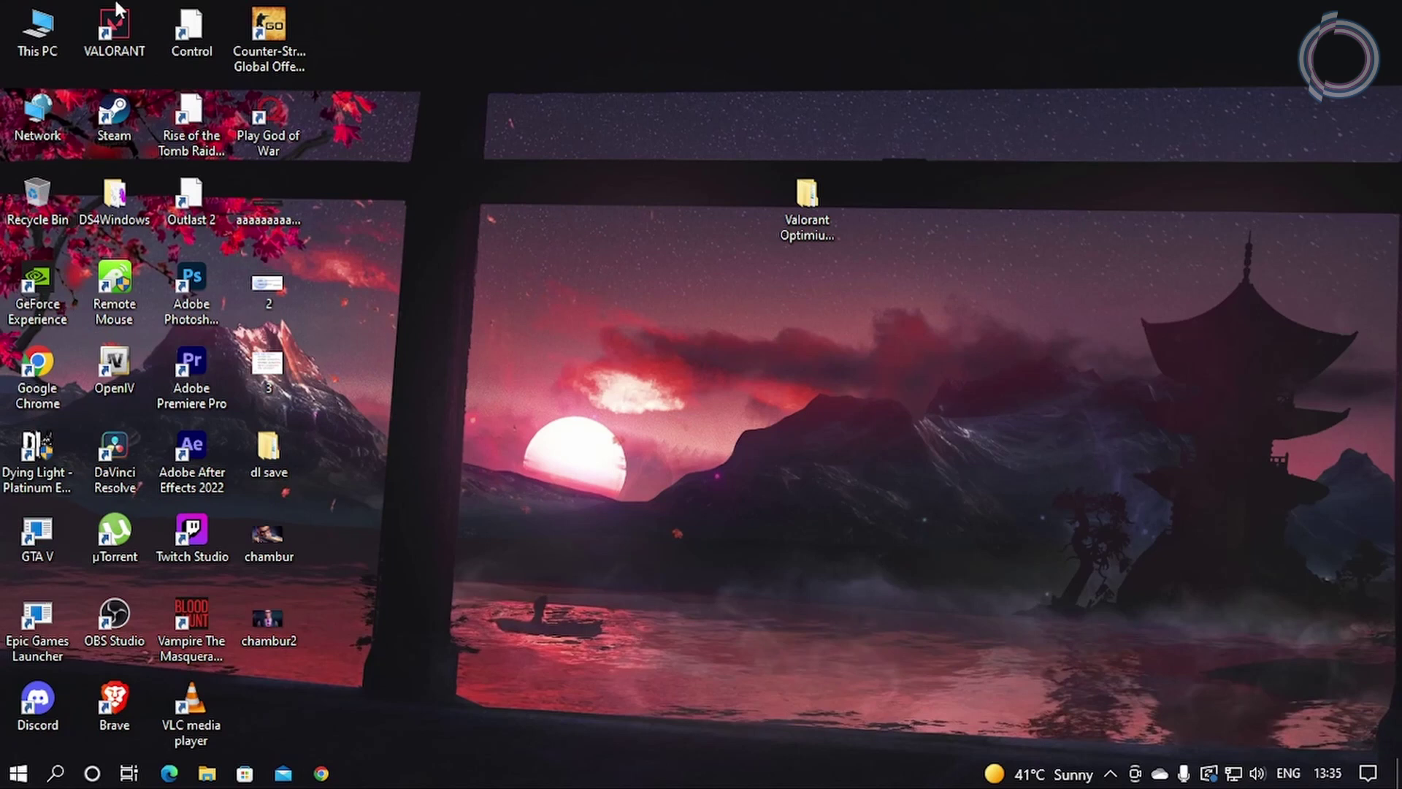
Step: Navigate from This PC to C:\Users\user\AppData\Local
double_click(37, 25)
double_click(369, 294)
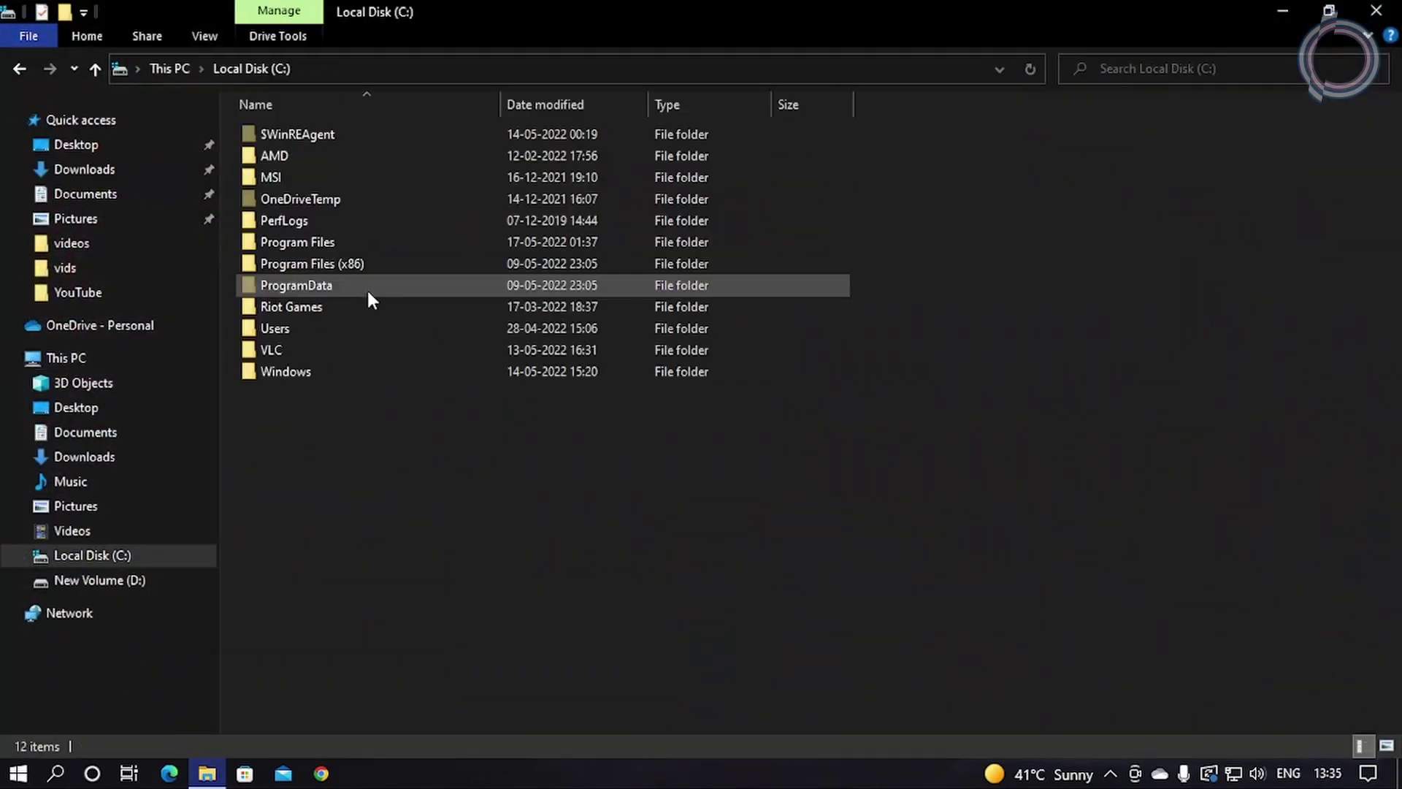
double_click(318, 325)
double_click(276, 179)
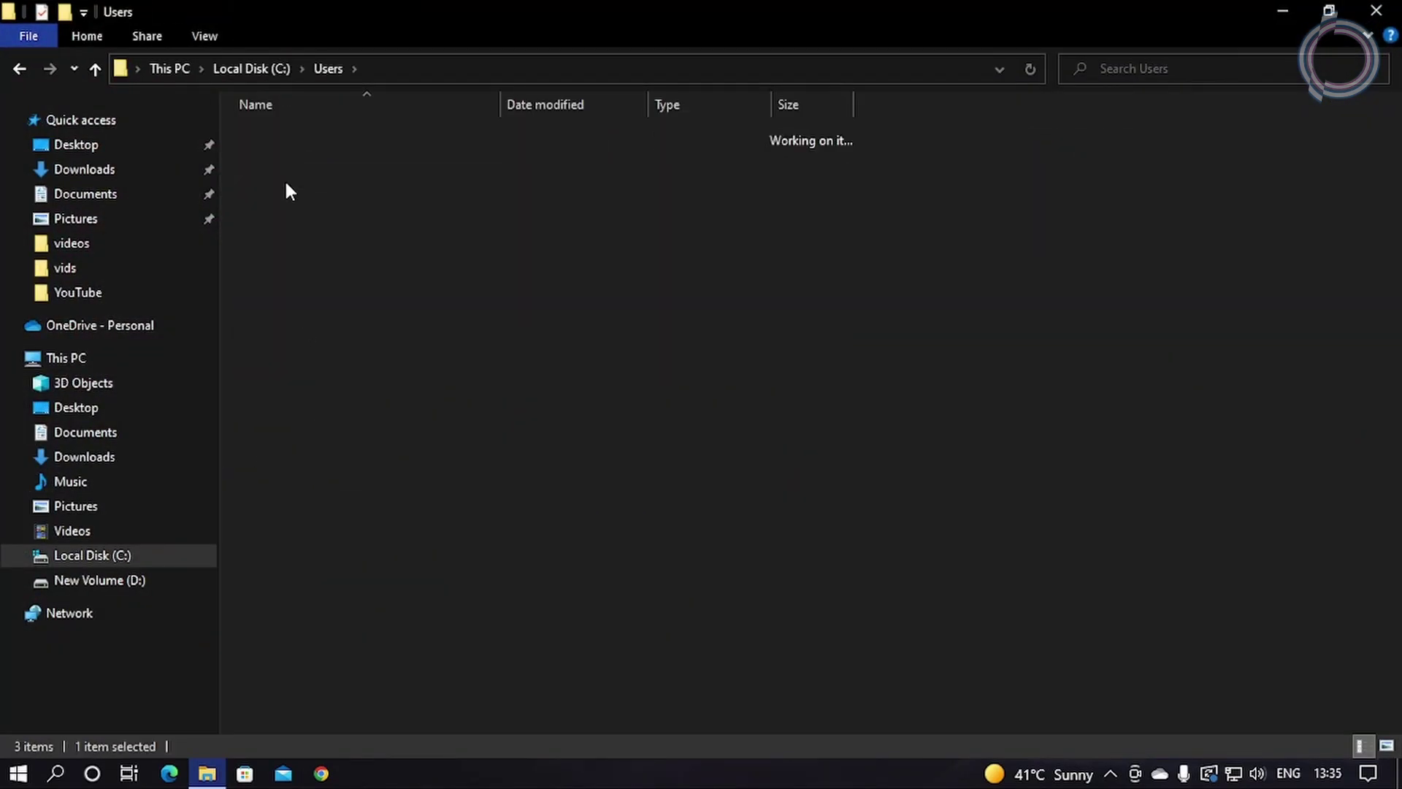
double_click(322, 177)
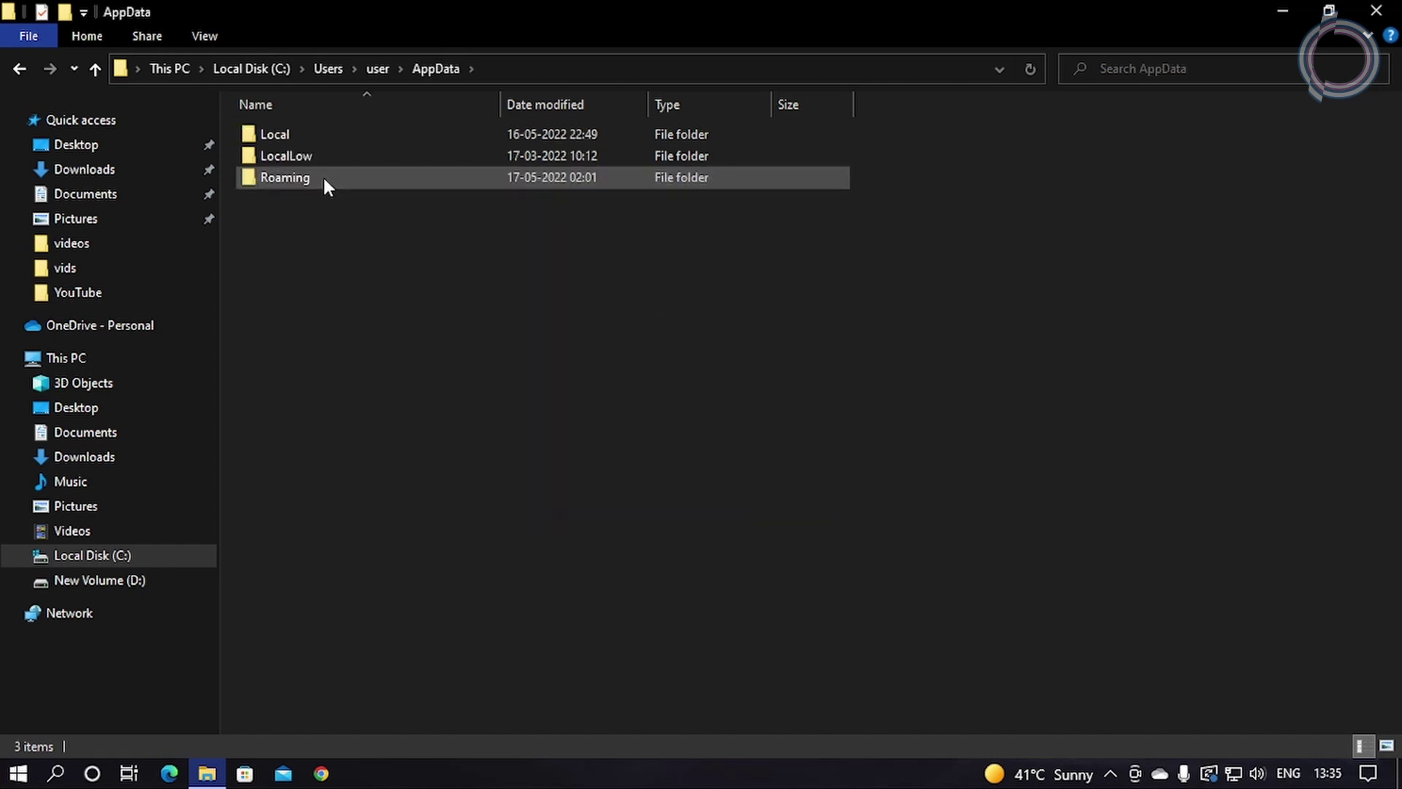
double_click(279, 139)
Step: Open VALORANT\Saved\Config, then the ID-named profile folder and its Windows subfolder
scroll(295, 369, down, 5)
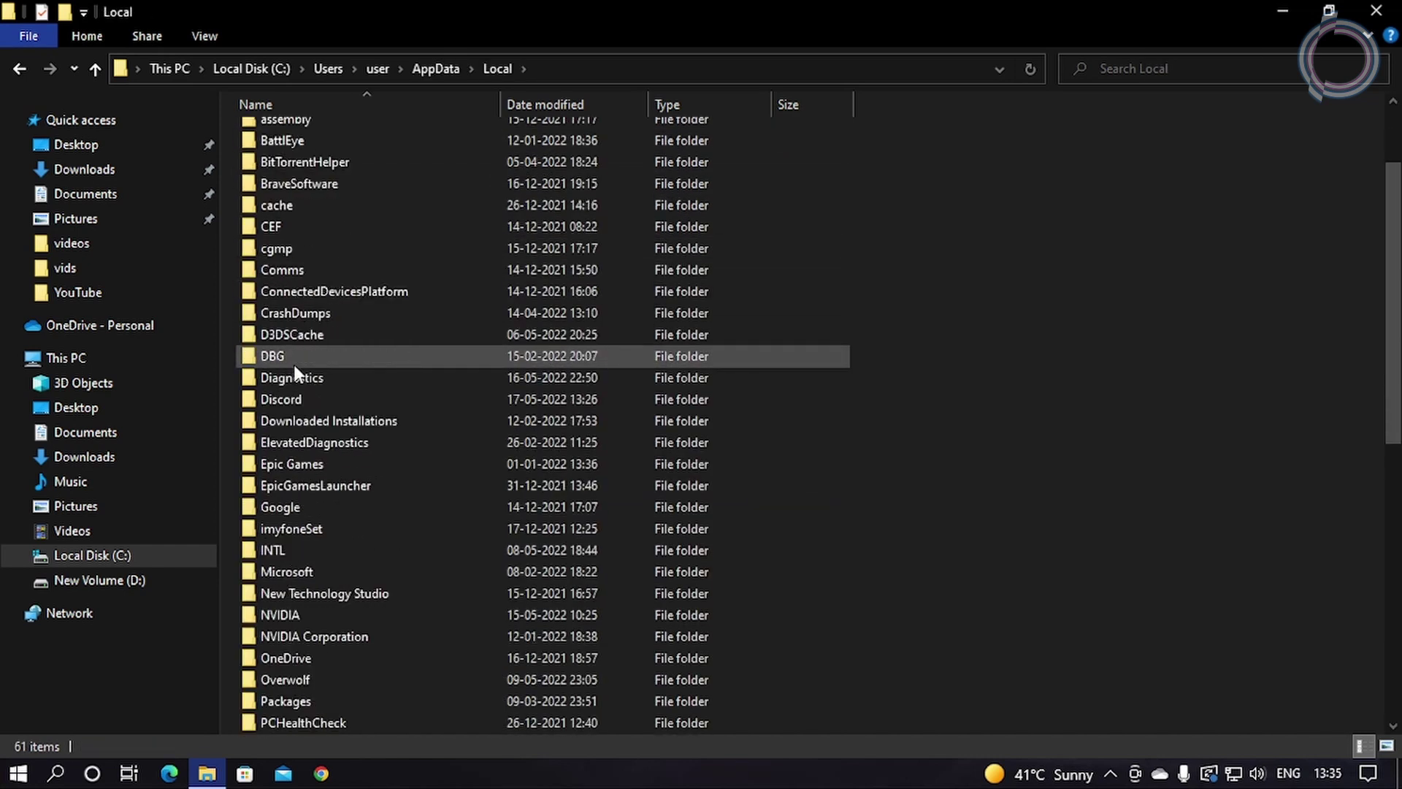
scroll(305, 637, down, 5)
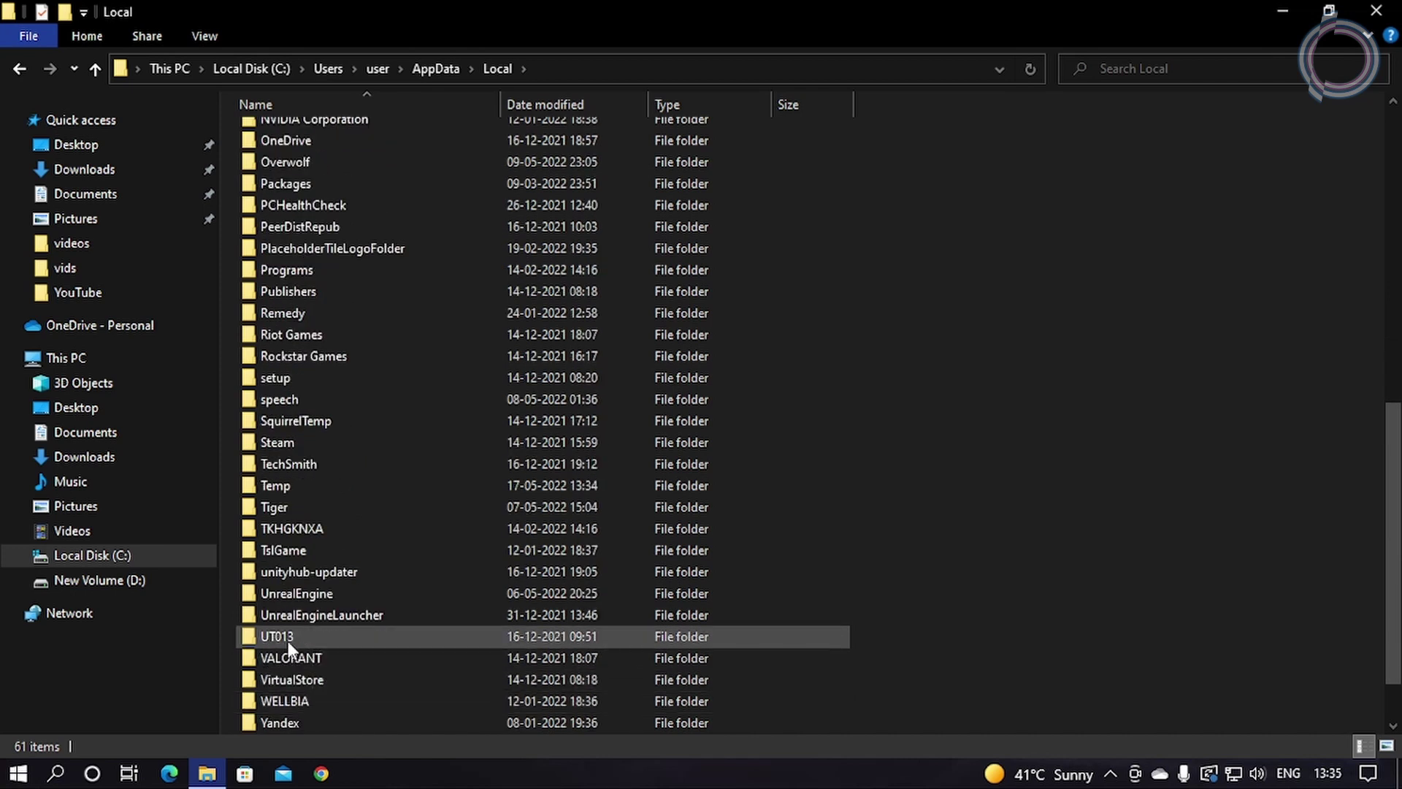
double_click(288, 652)
double_click(272, 140)
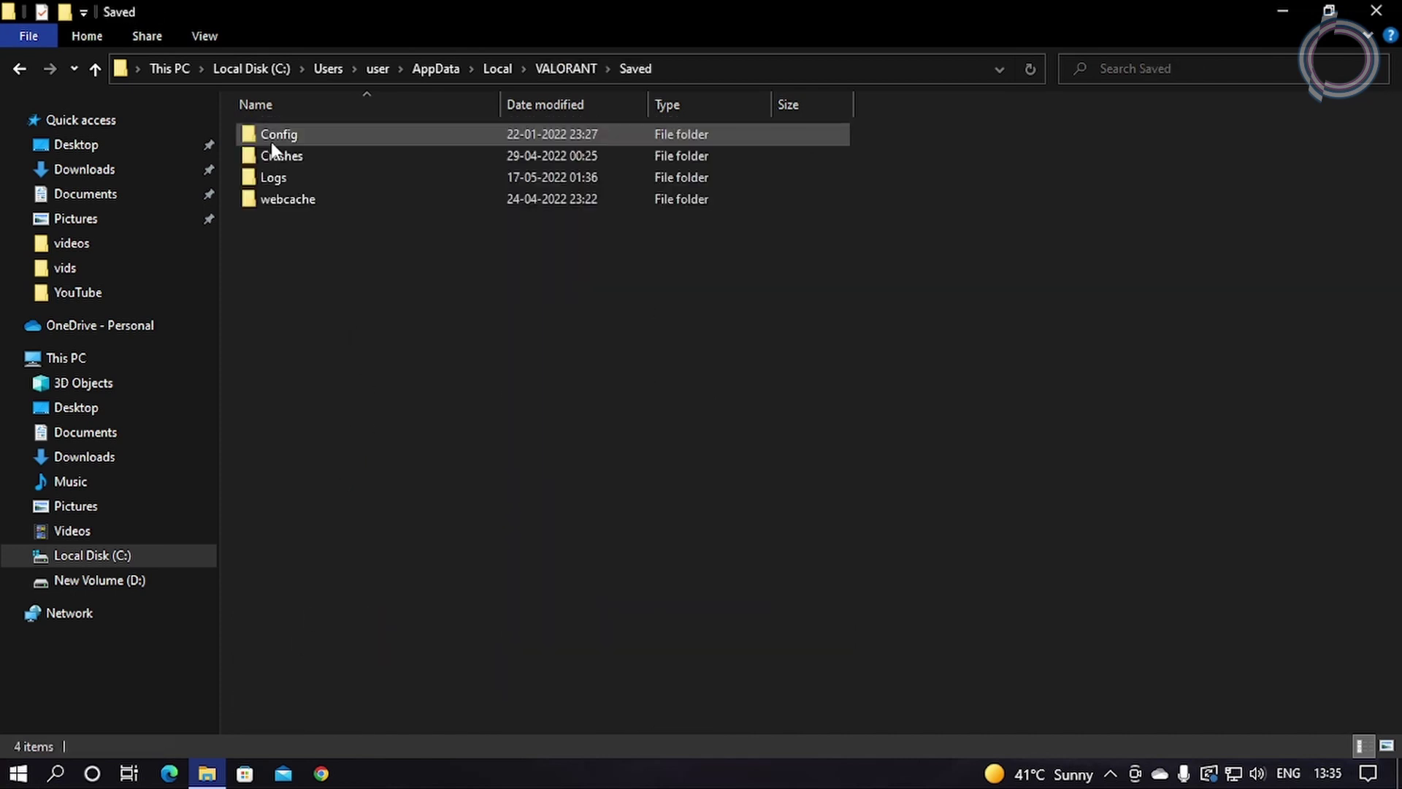
double_click(278, 137)
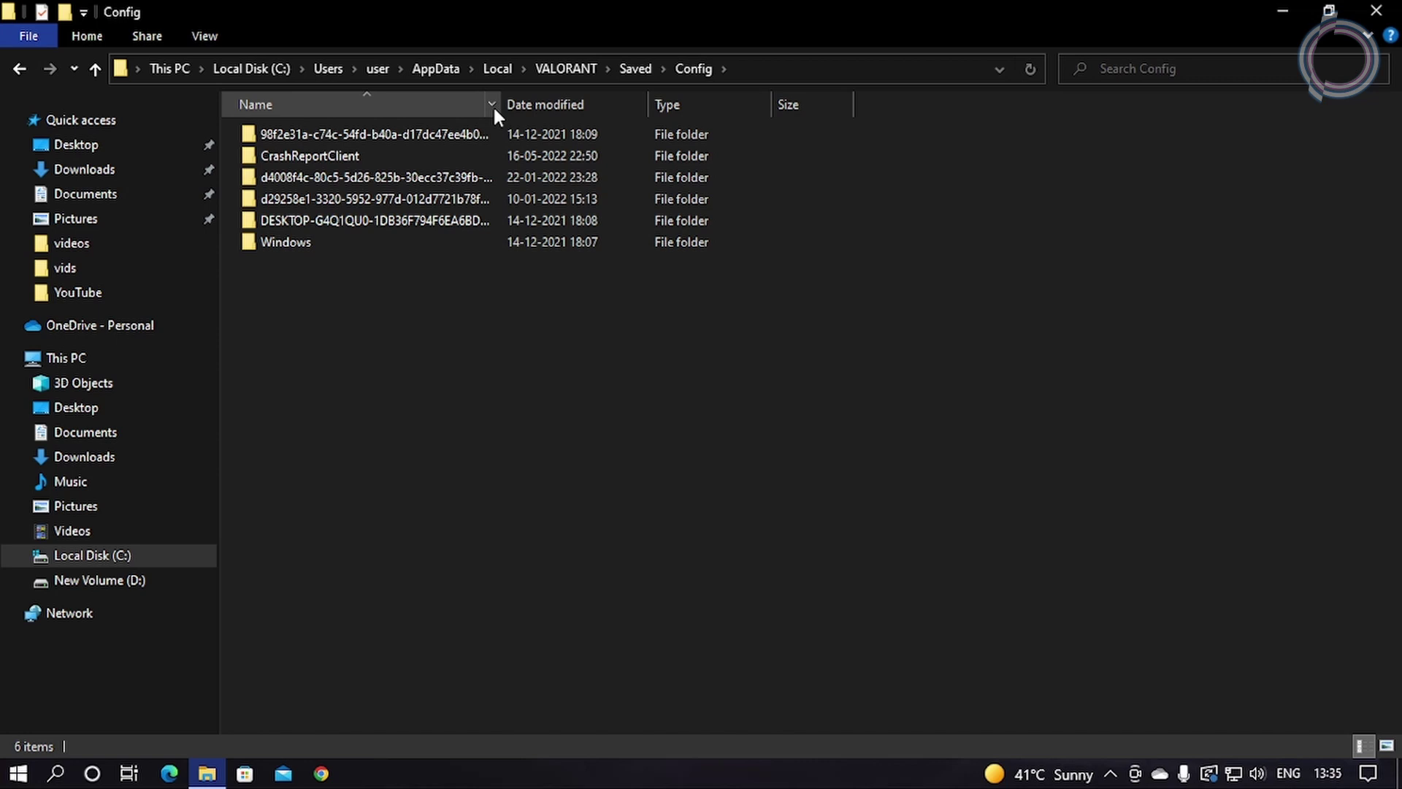
drag(501, 104, 560, 104)
double_click(471, 135)
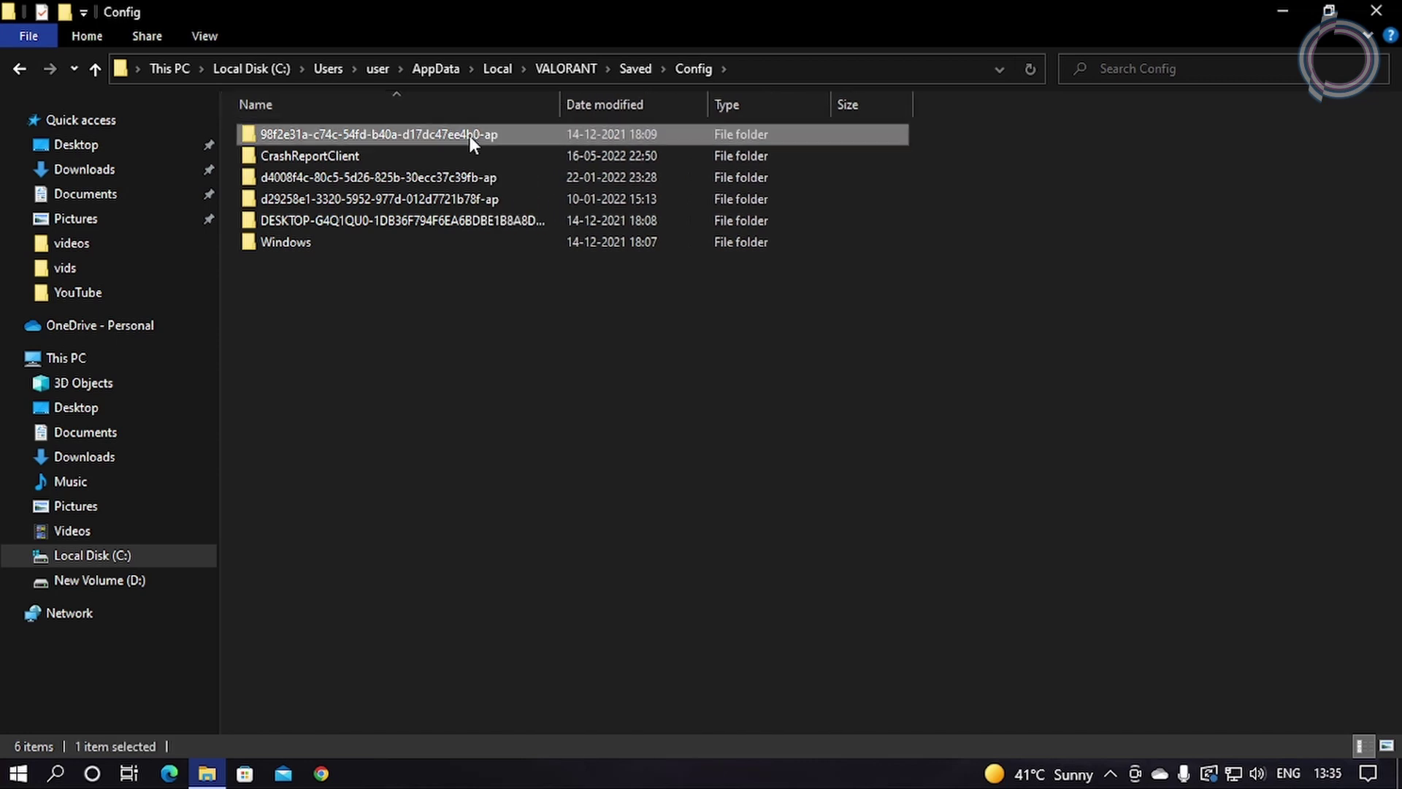
double_click(281, 132)
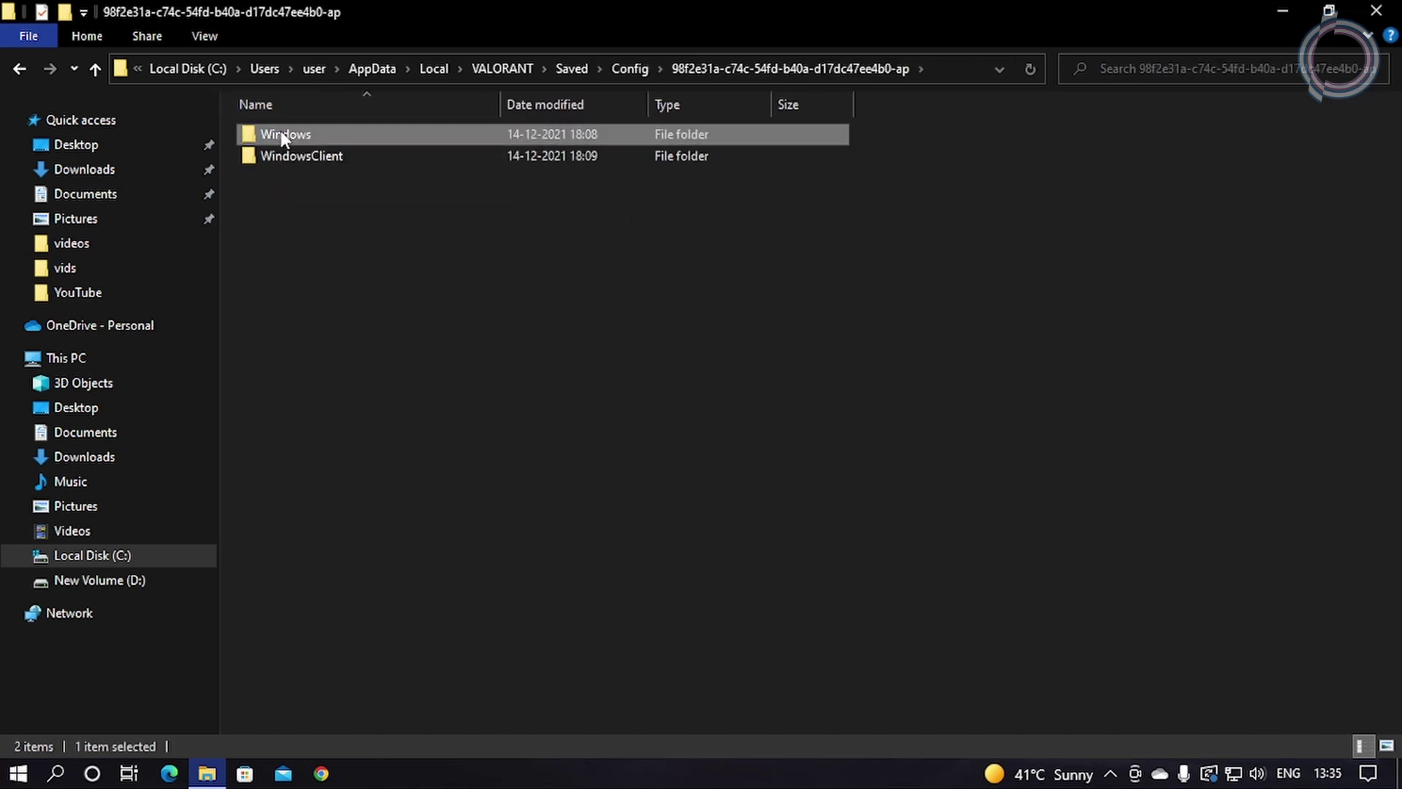
Step: View GameUserSettings in Notepad and close it without changes
double_click(301, 134)
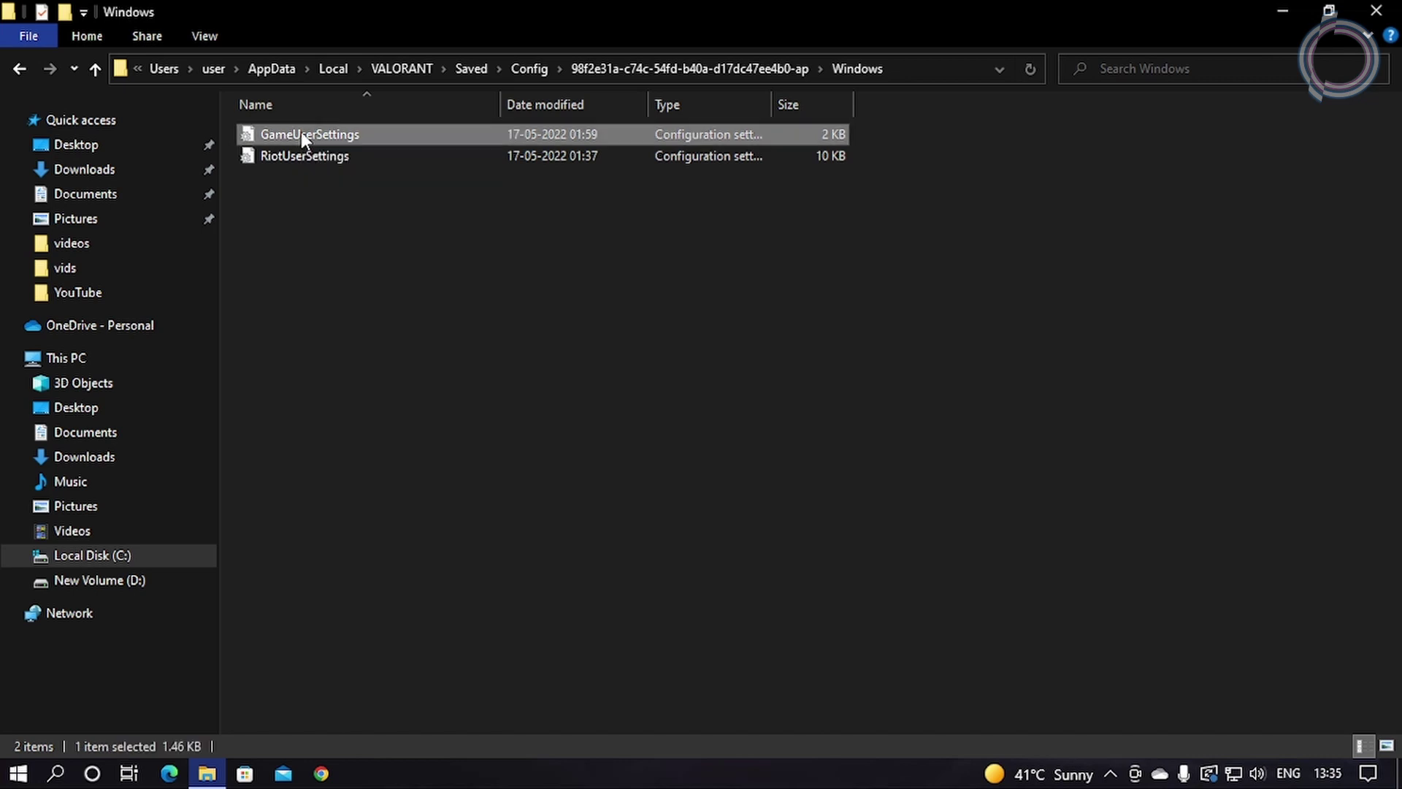
scroll(359, 517, down, 4)
scroll(360, 517, up, 4)
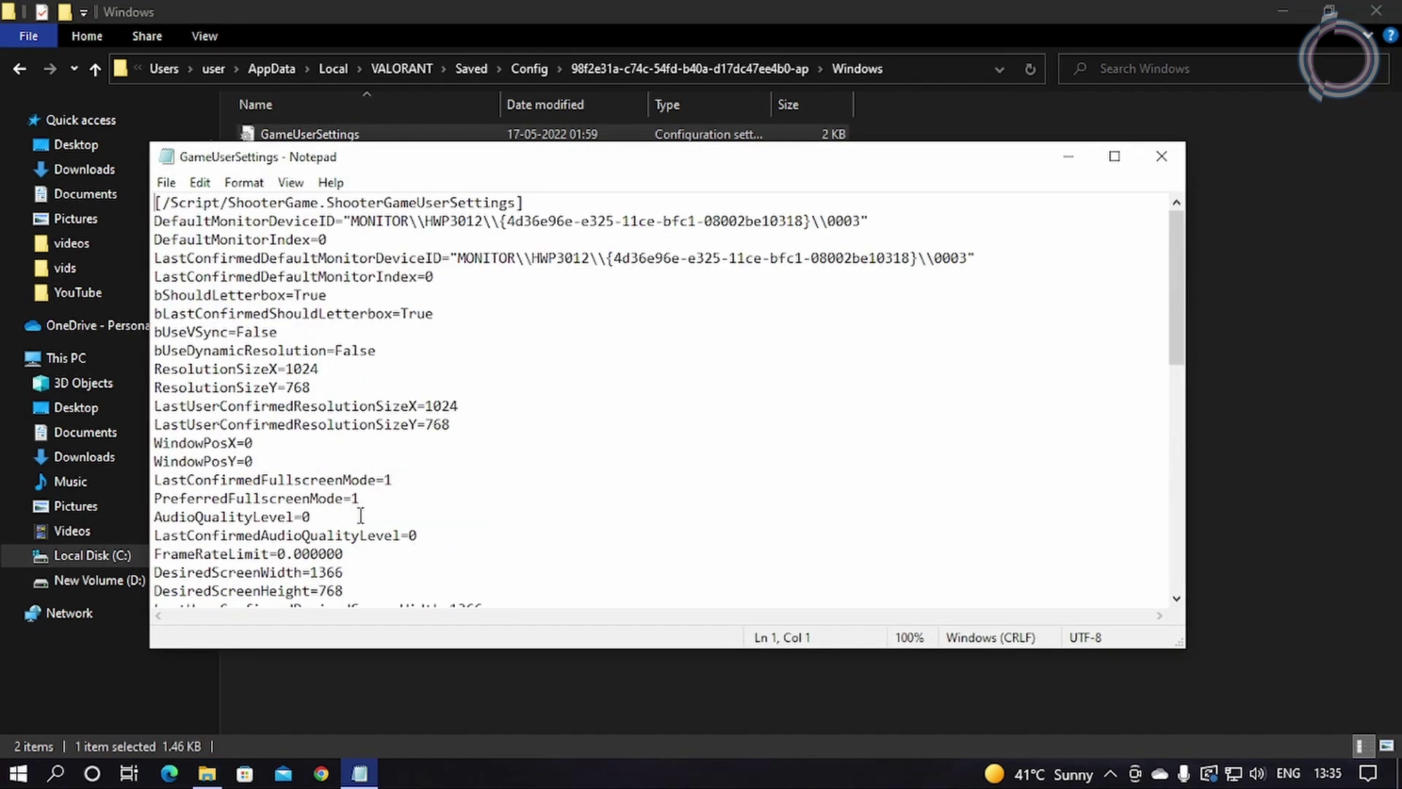
scroll(360, 516, down, 5)
scroll(359, 515, up, 5)
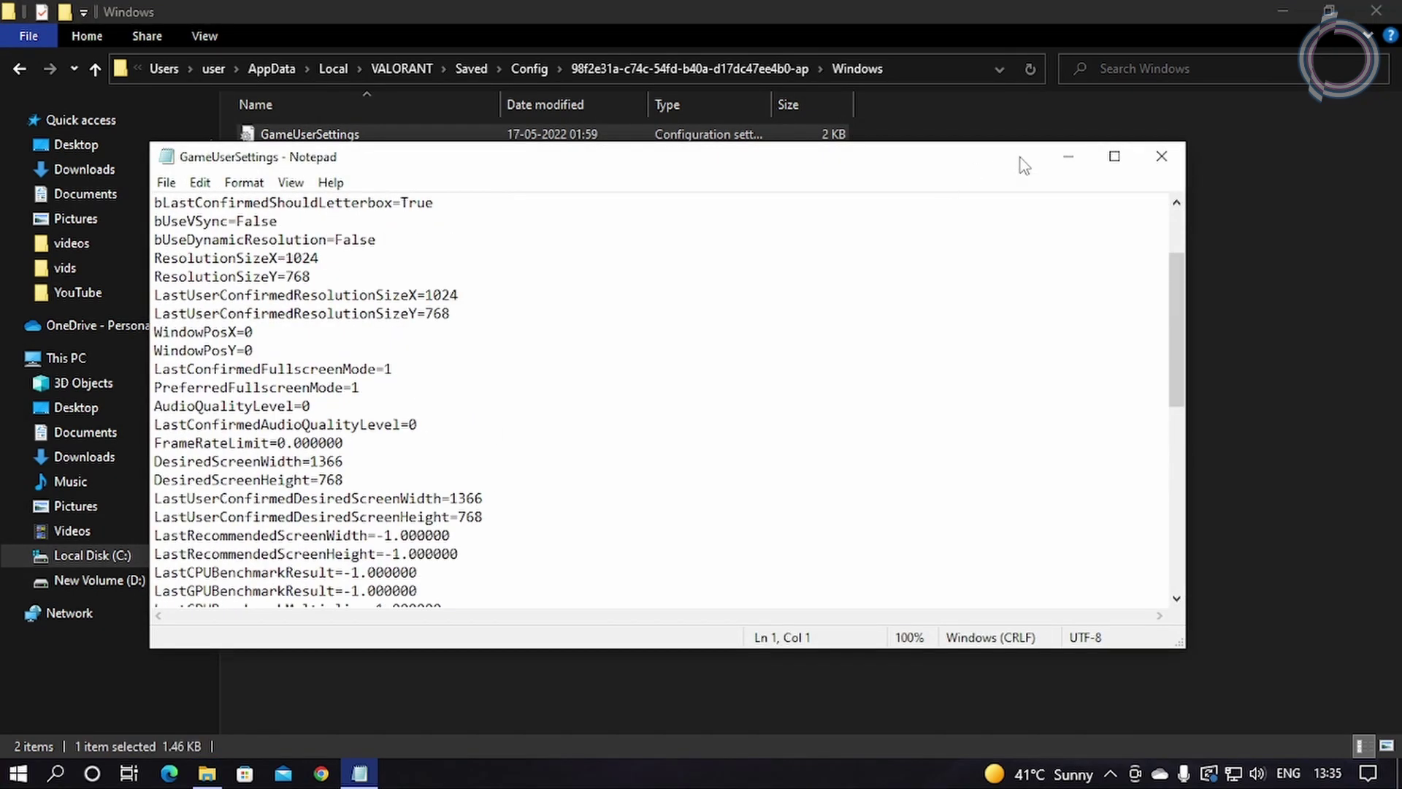
click(1169, 159)
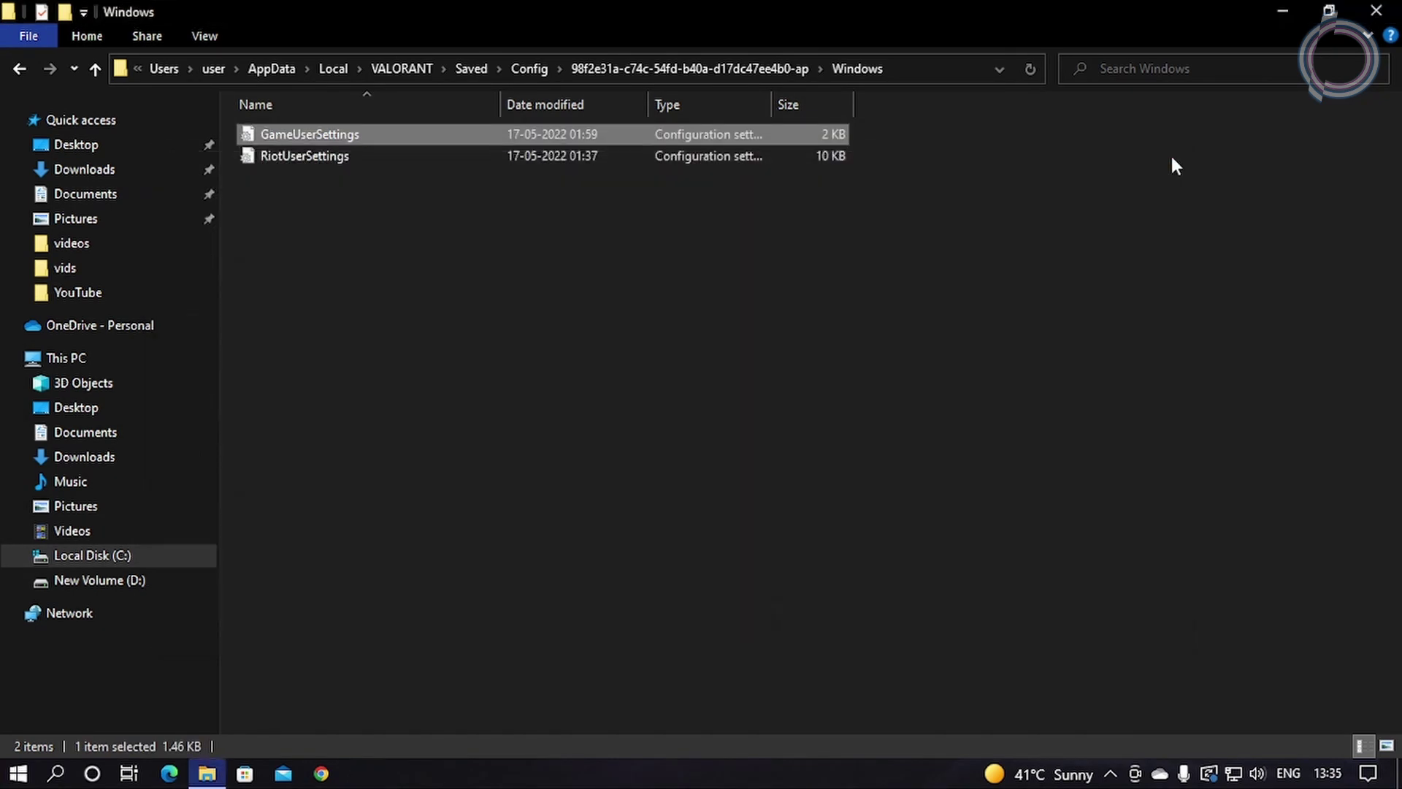
Step: Paste a backup copy of GameUserSettings onto the desktop
double_click(800, 8)
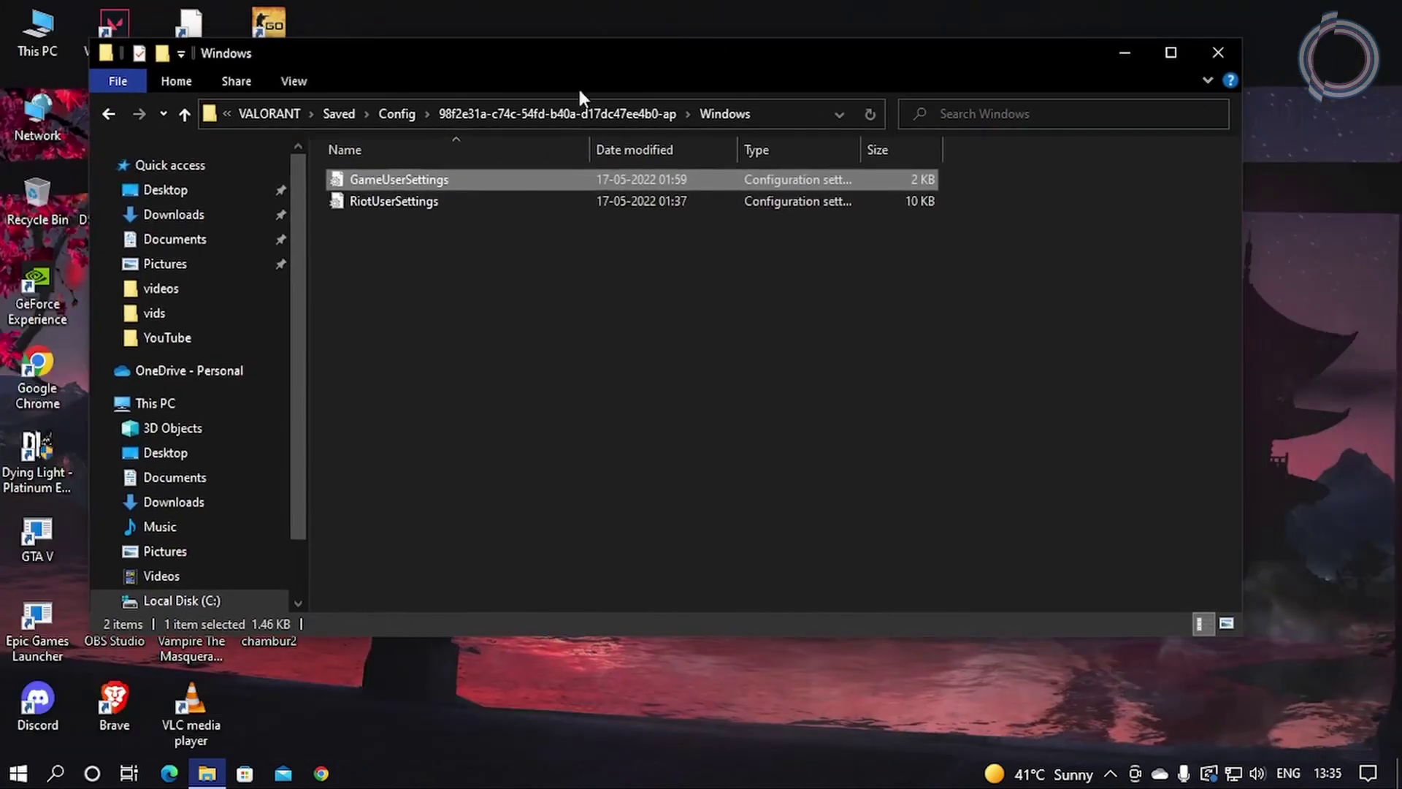
right_click(418, 178)
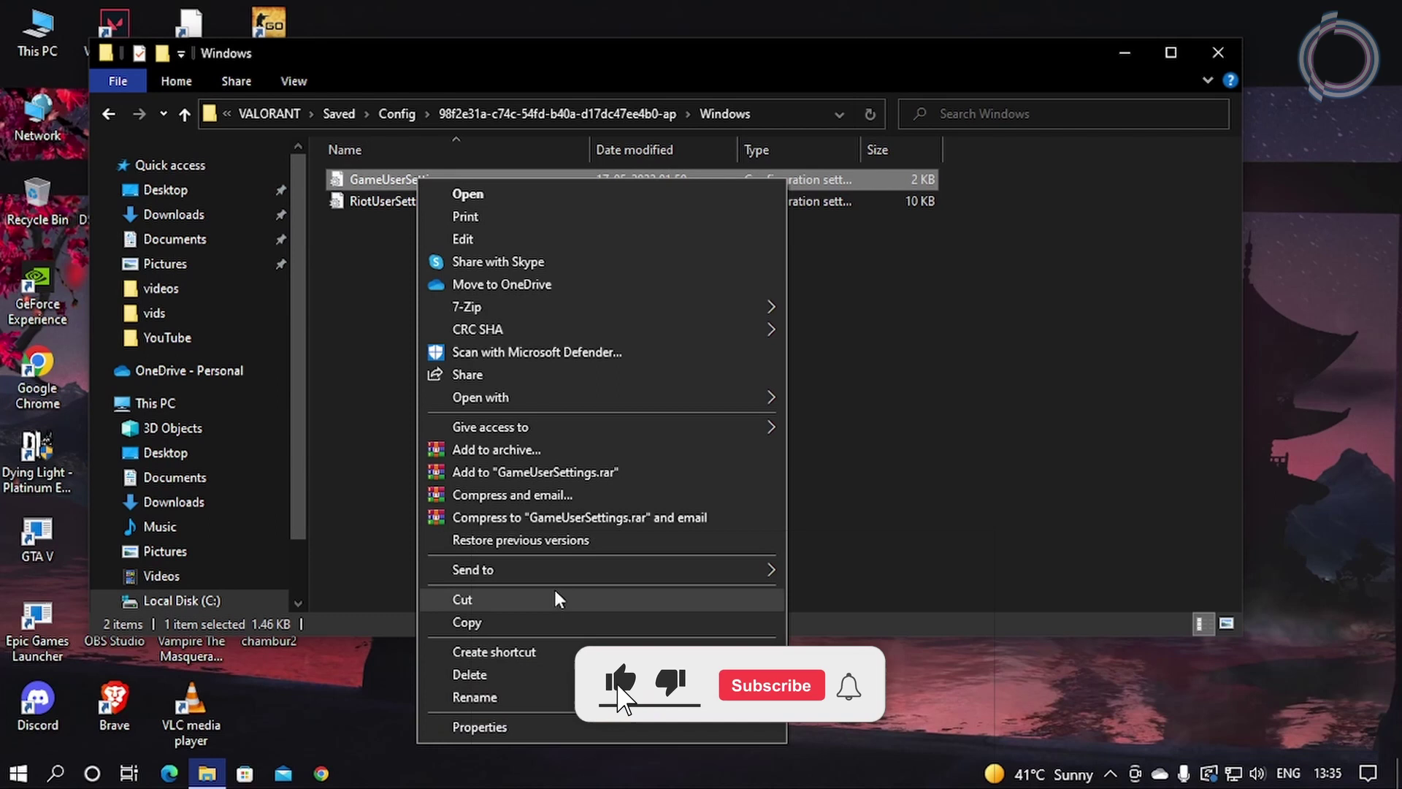
click(474, 620)
right_click(1234, 197)
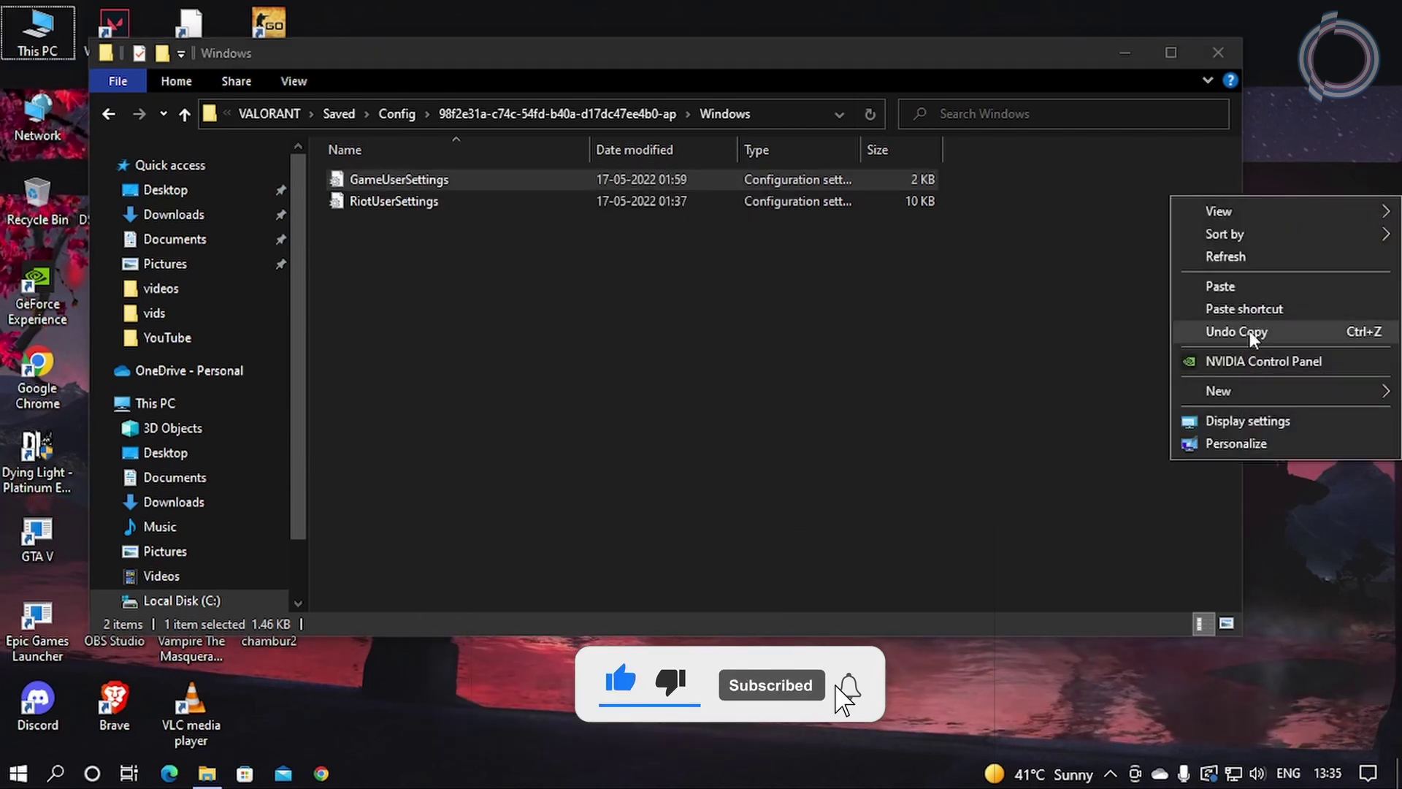
click(1218, 286)
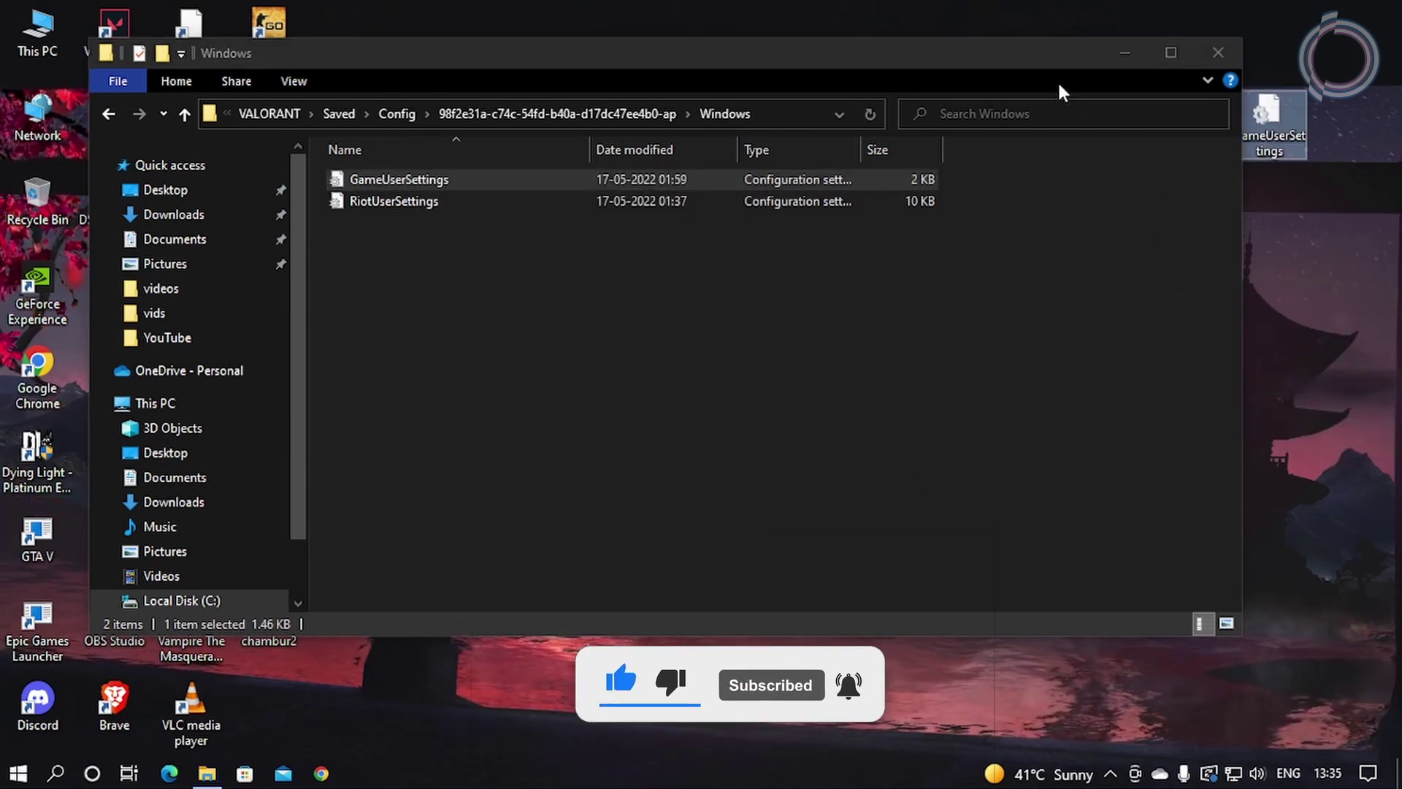
Step: Snap Explorer to the left half and select the Valorant Optimium Res & Settings folder
drag(1028, 64, 850, 305)
drag(807, 212, 1347, 372)
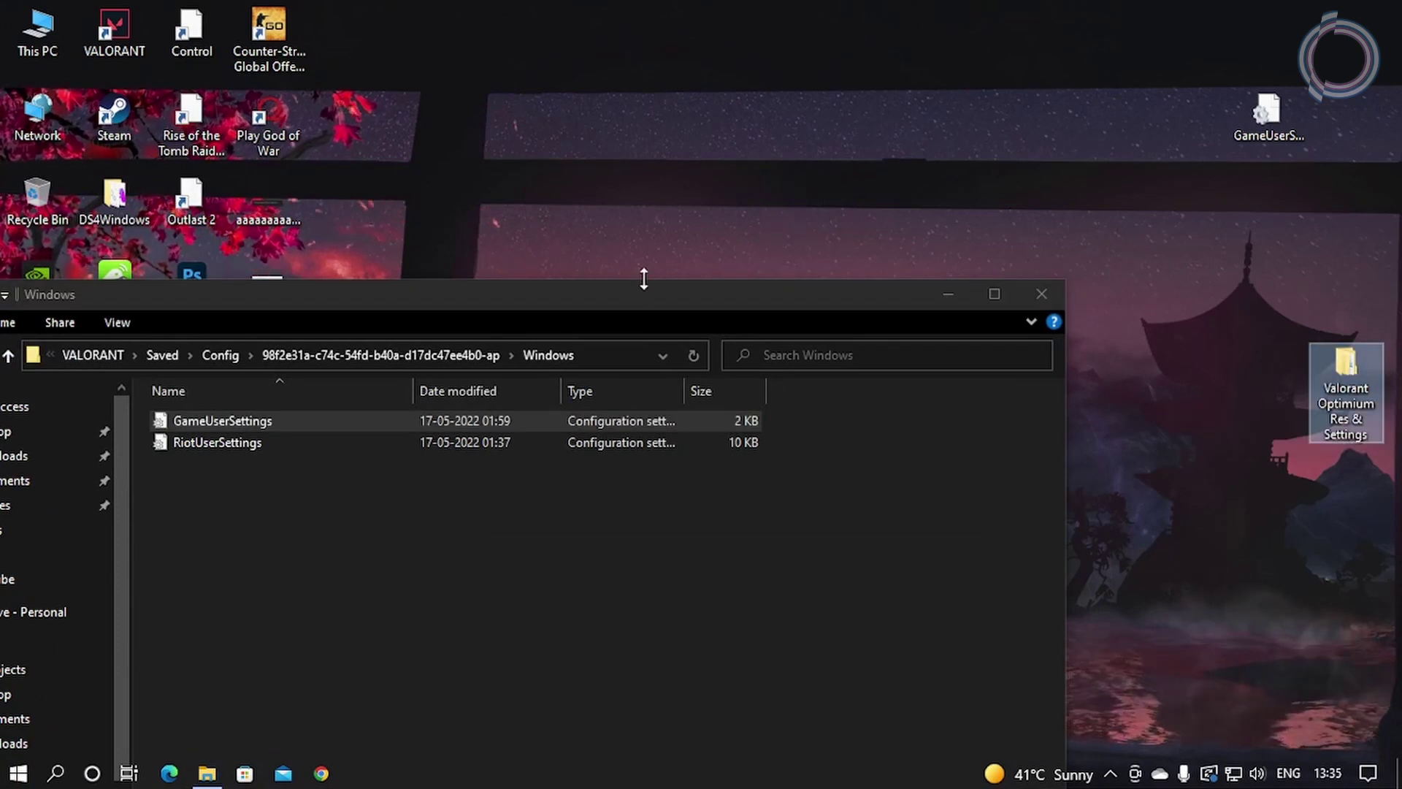
drag(647, 295, 1, 292)
click(1359, 373)
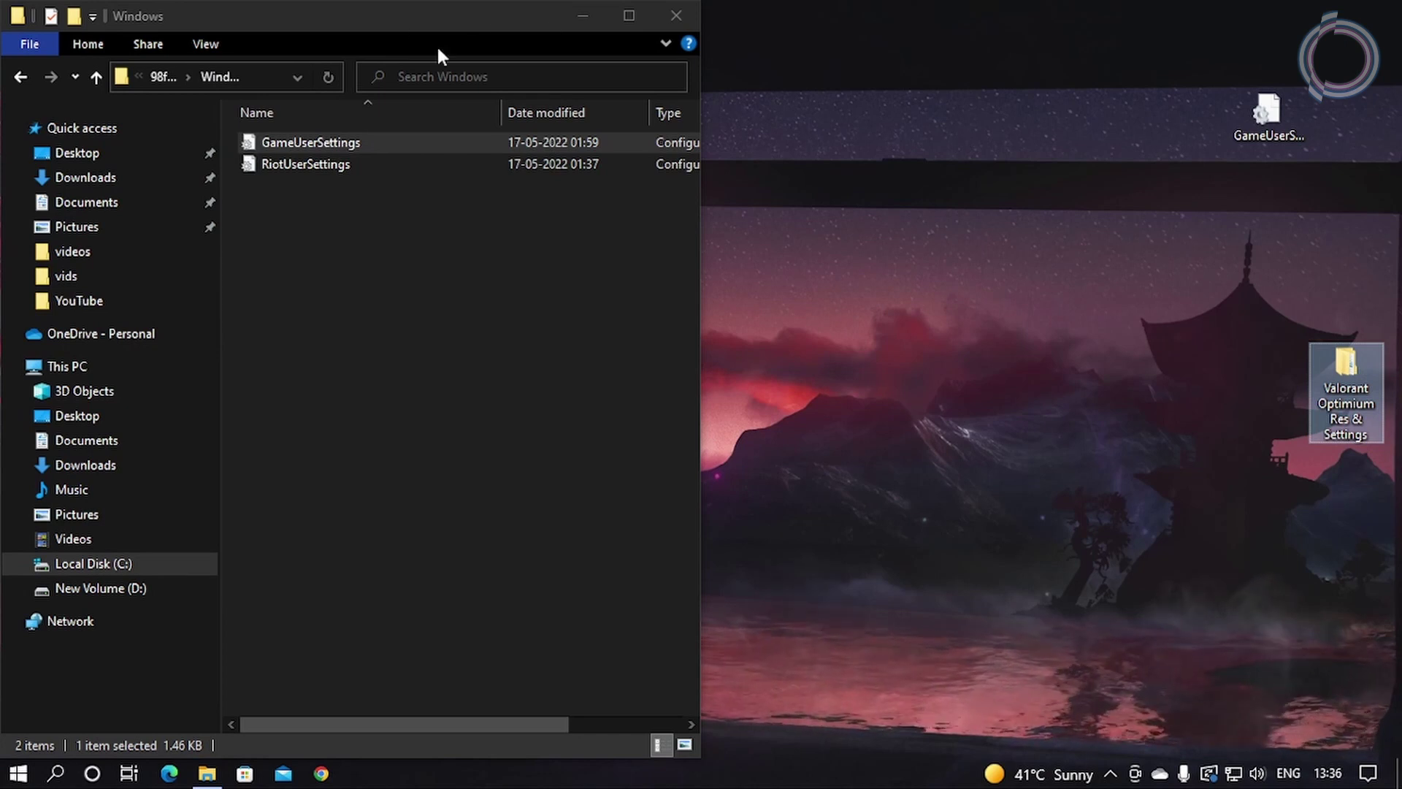
Step: Open the Valorant Optimium Res & Settings folder in a window on the right half
double_click(1334, 392)
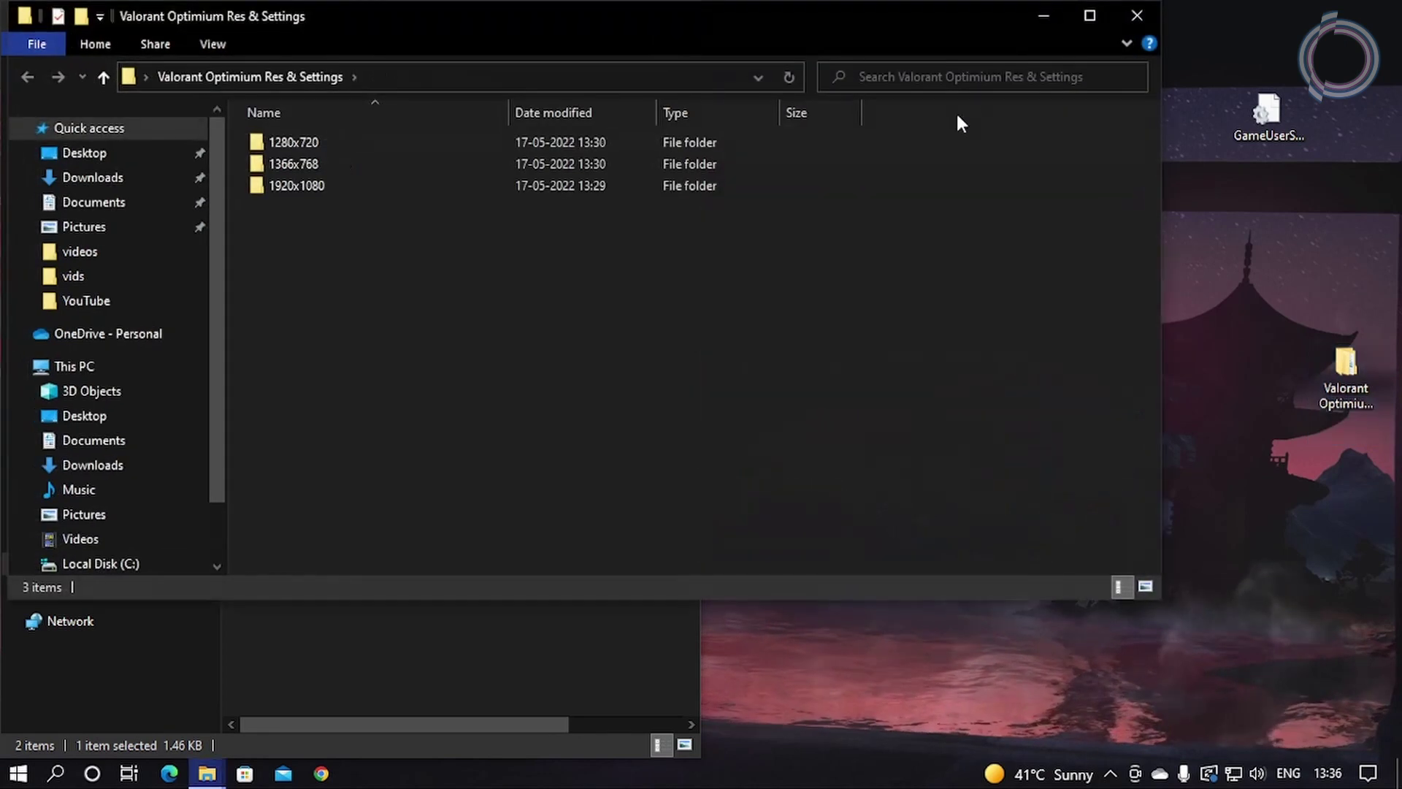
click(1077, 11)
drag(888, 2, 1398, 219)
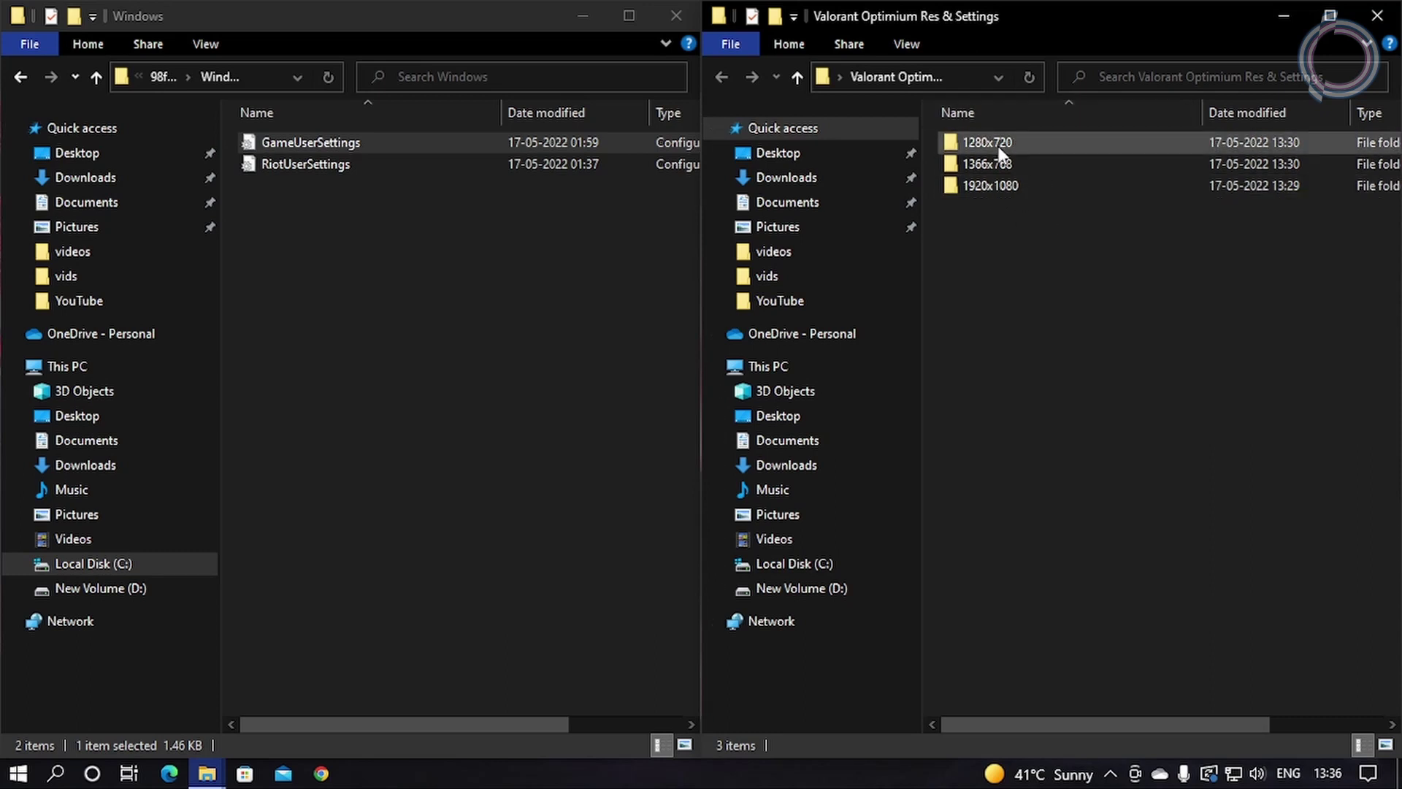
Step: Try pasting the 1920x1080 GameUserSettings into the config folder, cancelling the replace
double_click(993, 187)
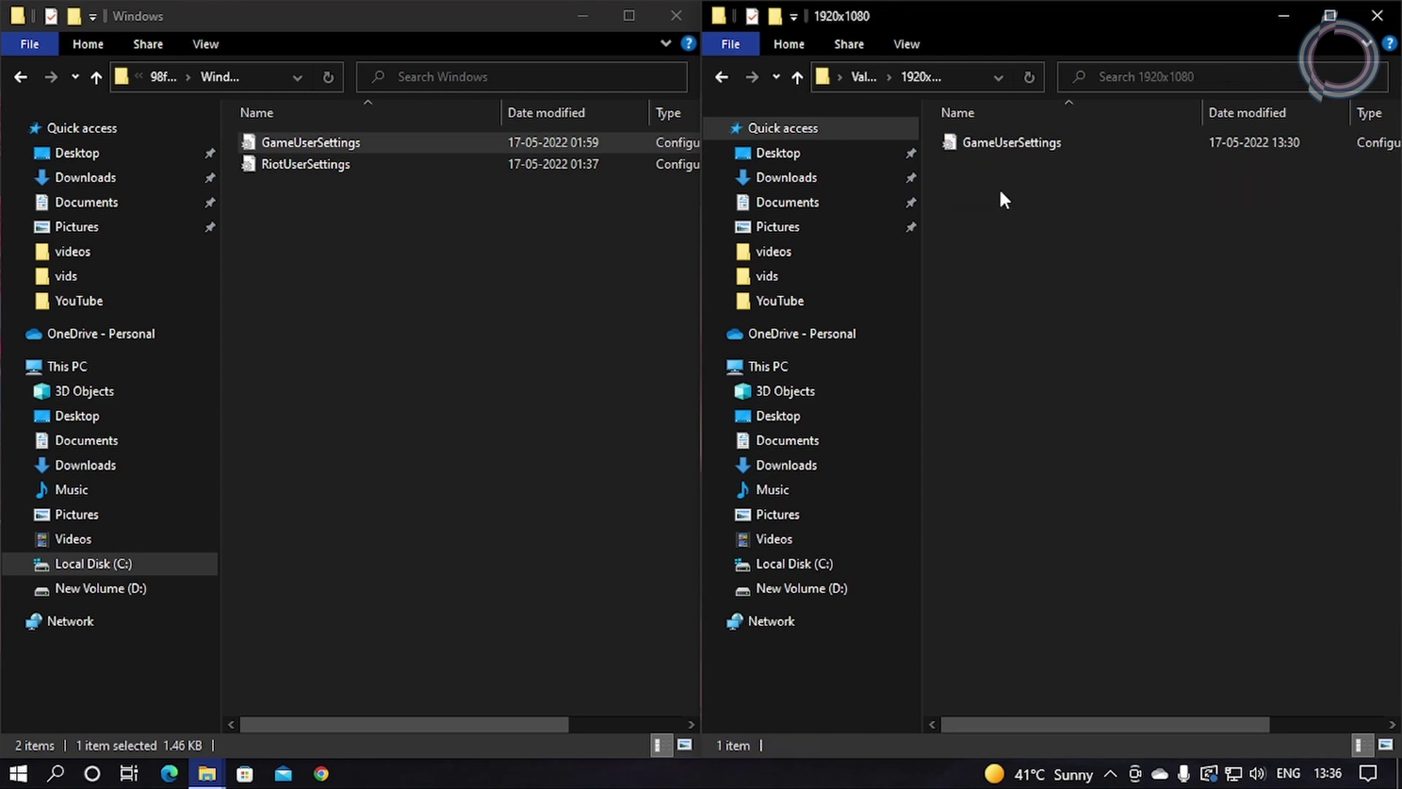
click(1009, 149)
click(433, 342)
key(ctrl+v)
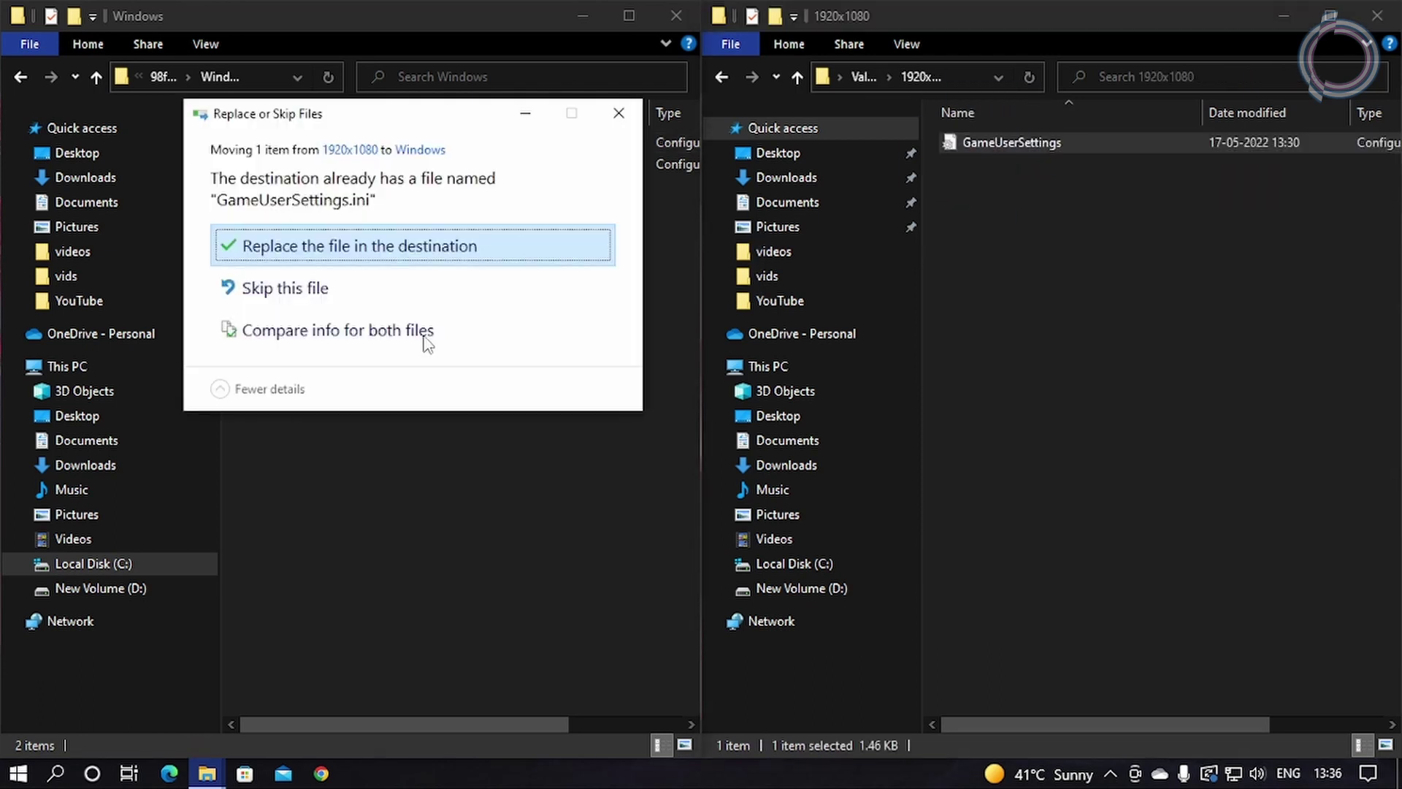
click(618, 113)
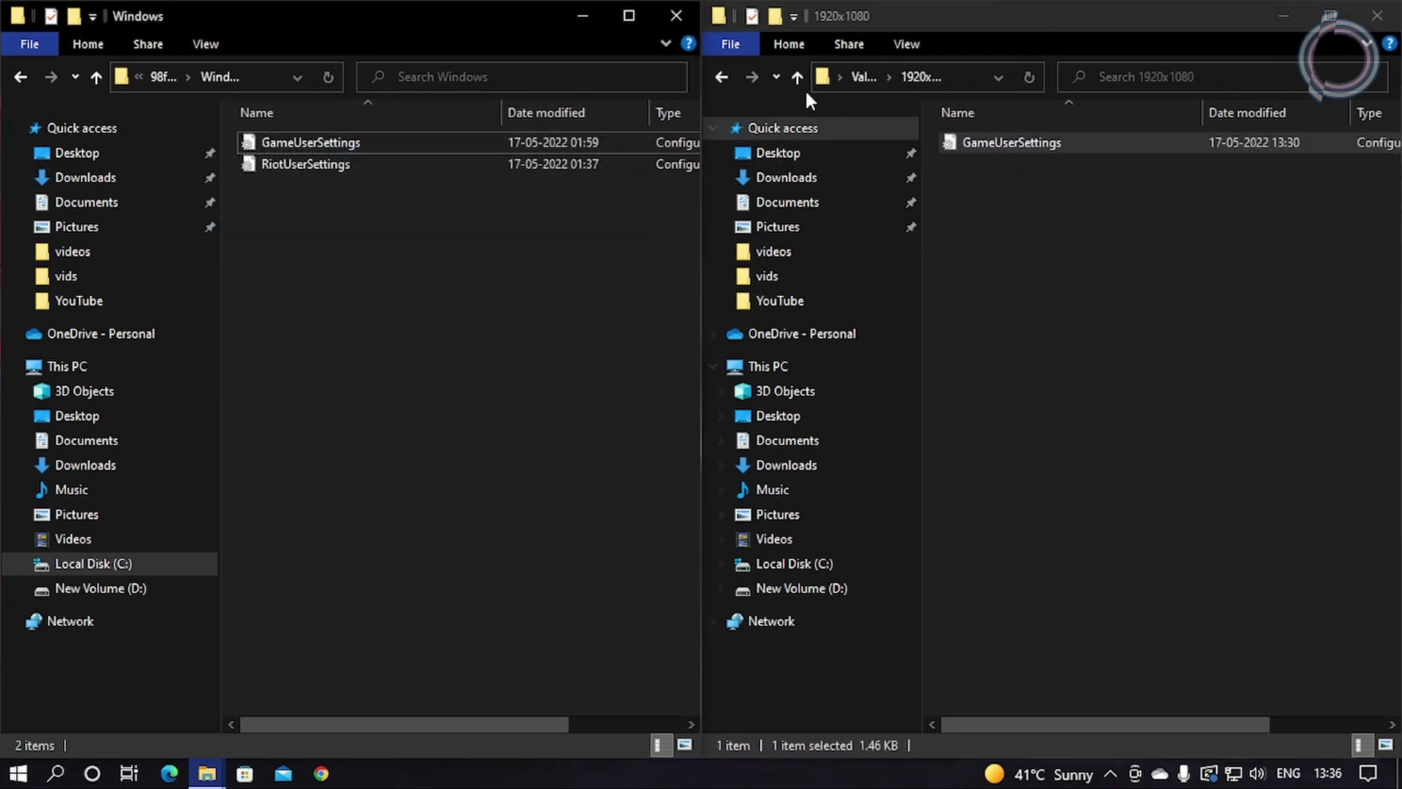
Step: Drag the 1280x720 preset's GameUserSettings into the config folder, then close that window
click(721, 73)
click(1001, 161)
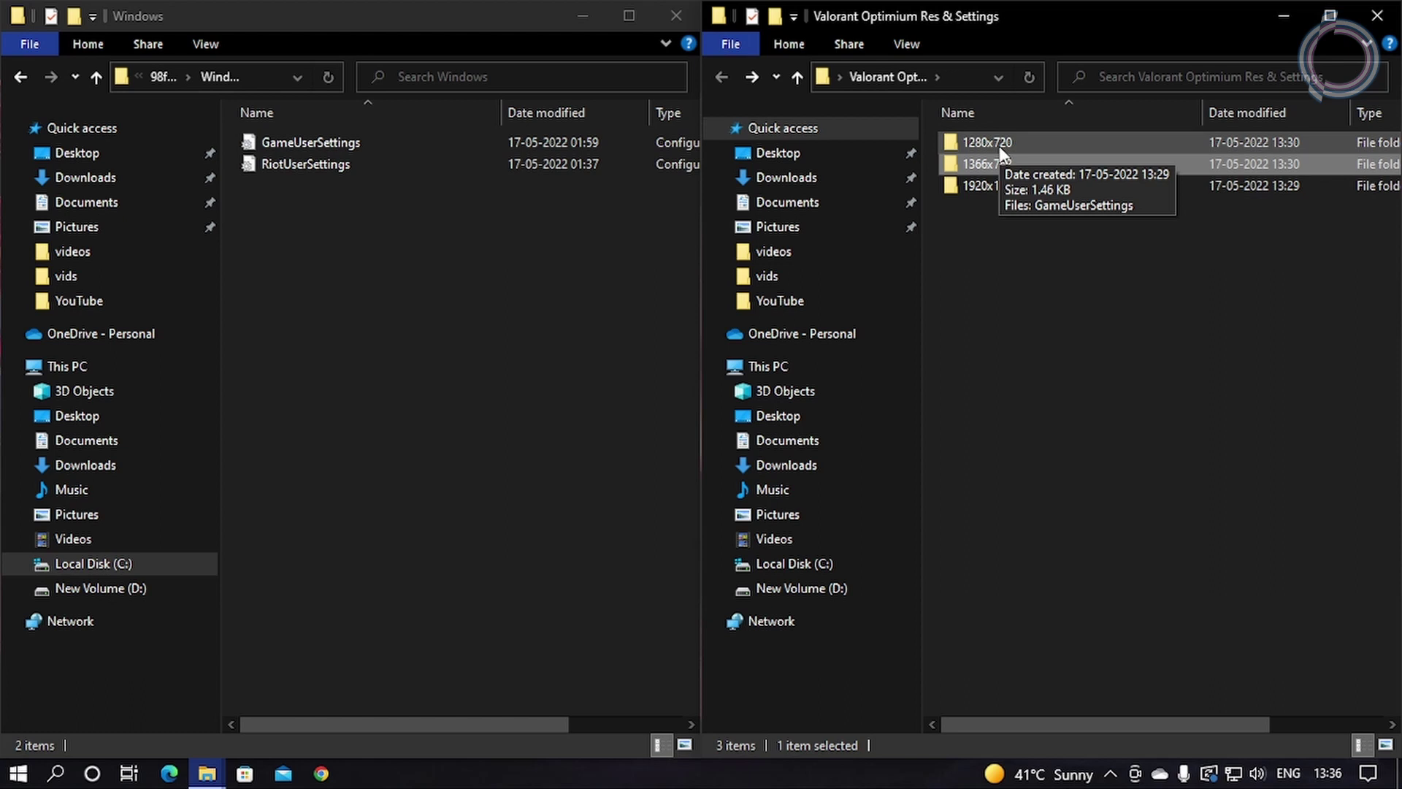
click(999, 146)
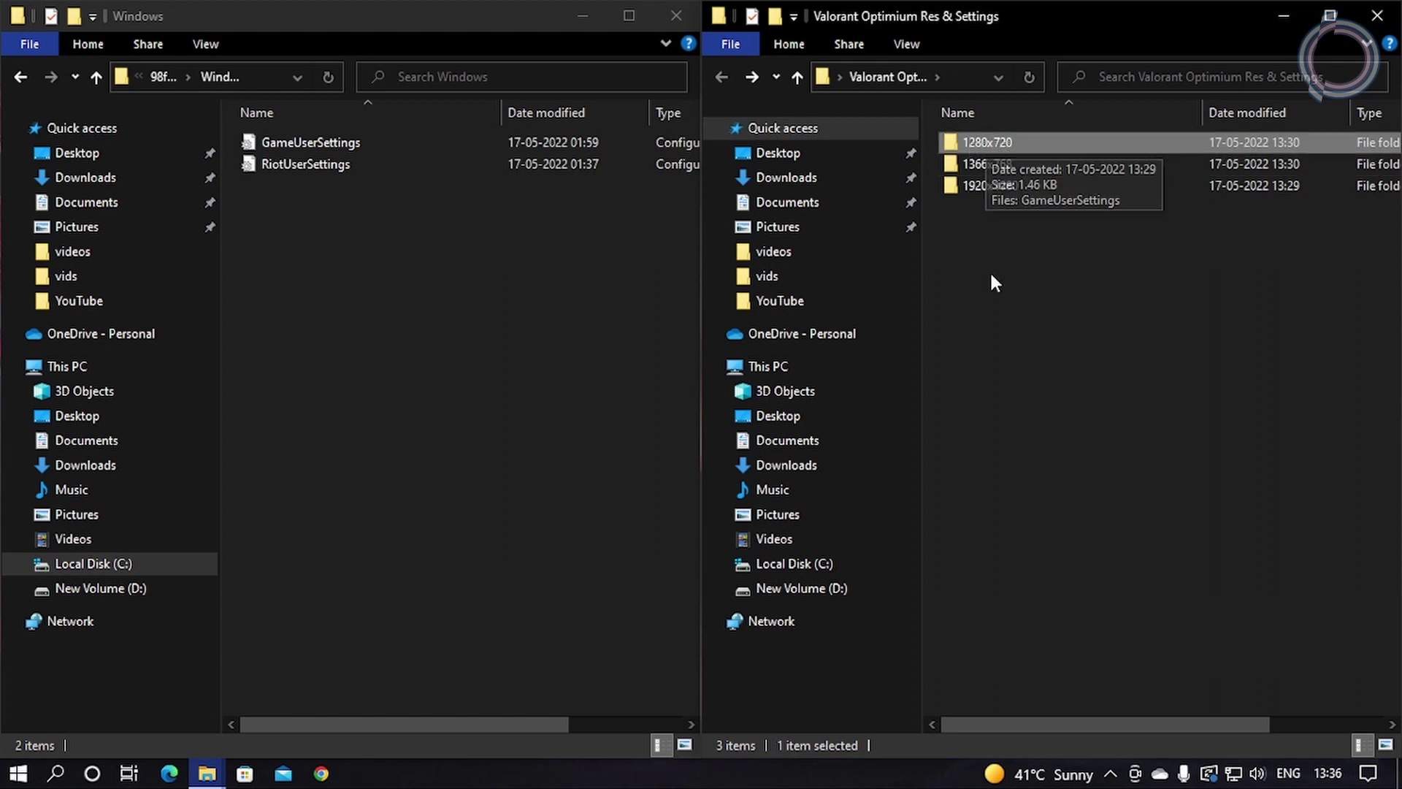
mouse_move(1006, 205)
mouse_down()
mouse_move(1022, 175)
mouse_move(1013, 207)
mouse_up()
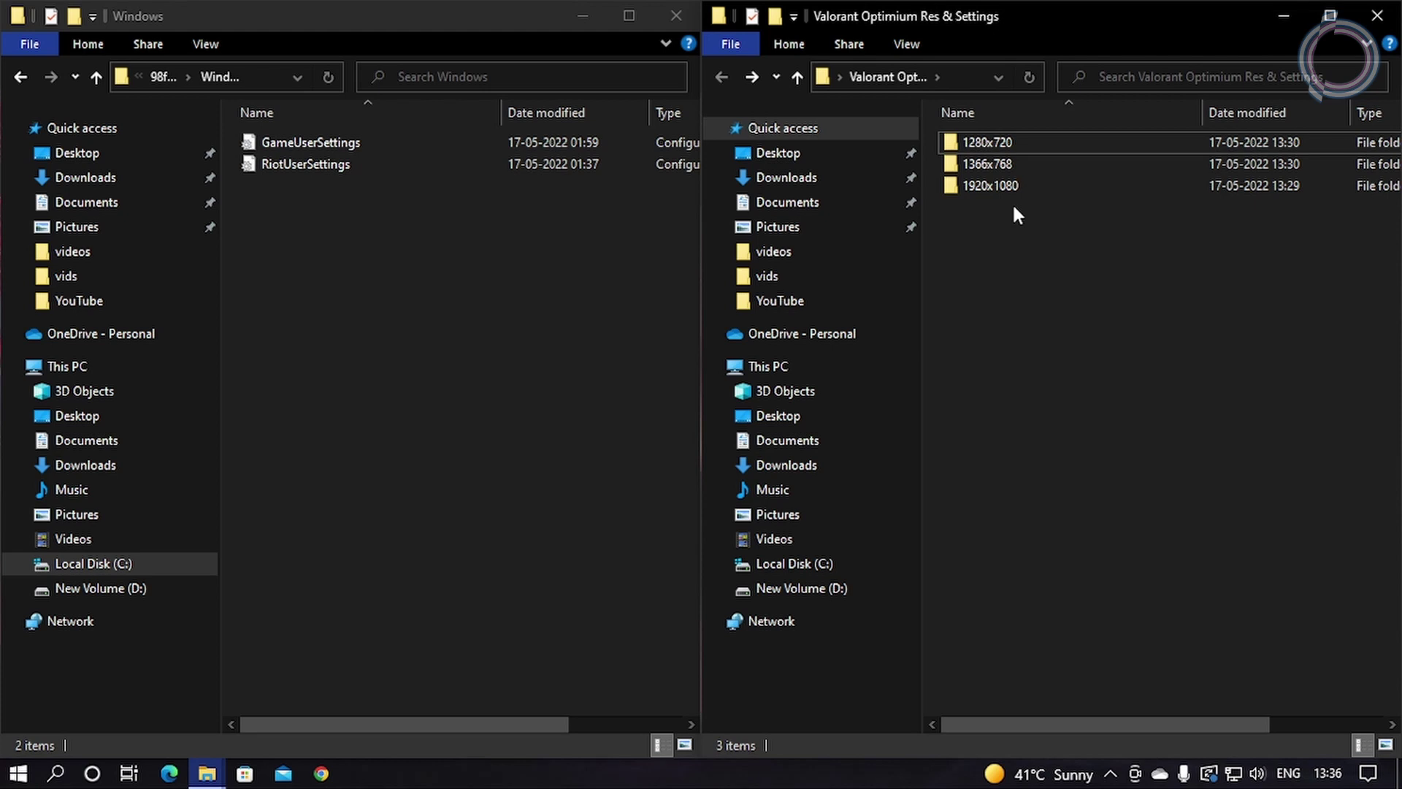
double_click(1018, 142)
drag(1002, 143, 560, 310)
click(907, 113)
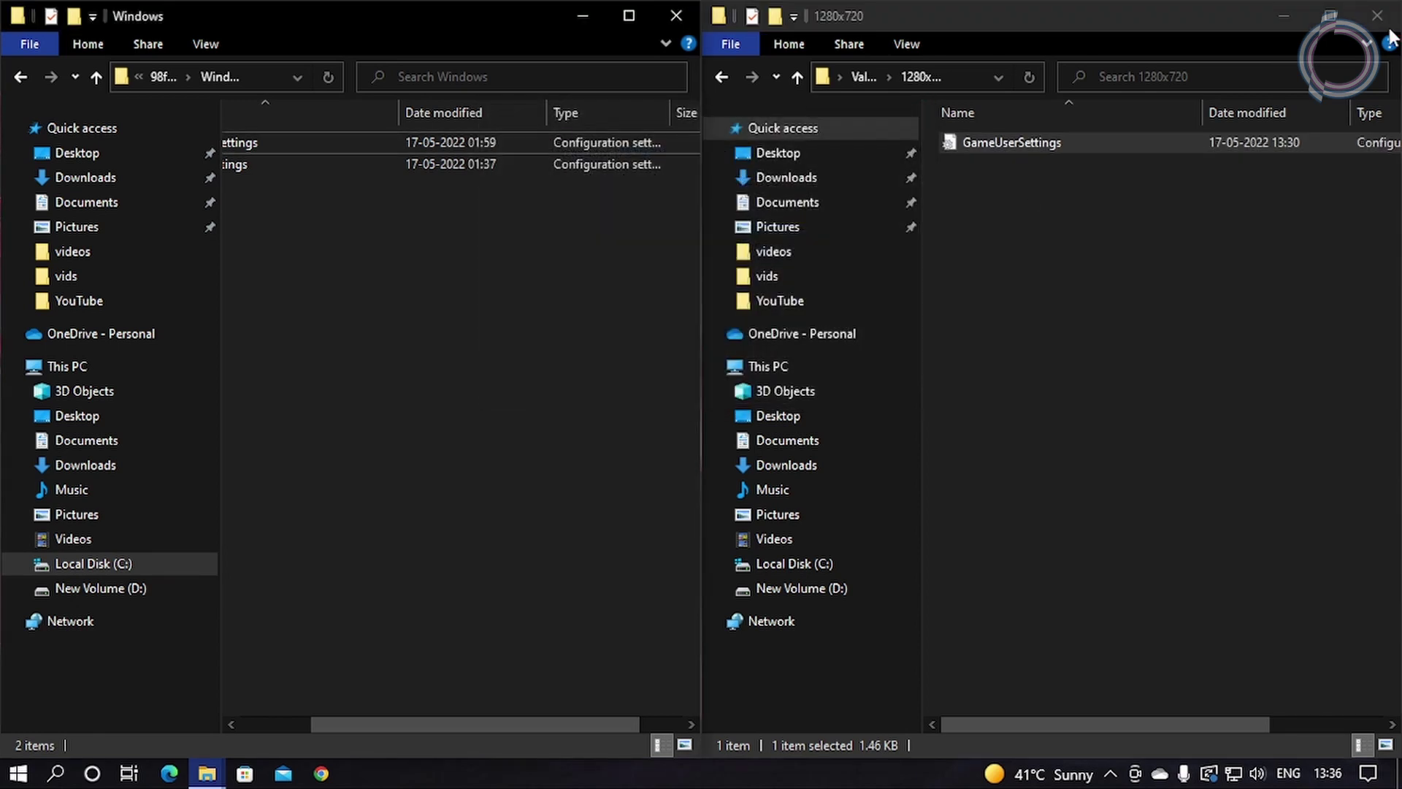
click(1377, 16)
click(693, 17)
right_click(646, 205)
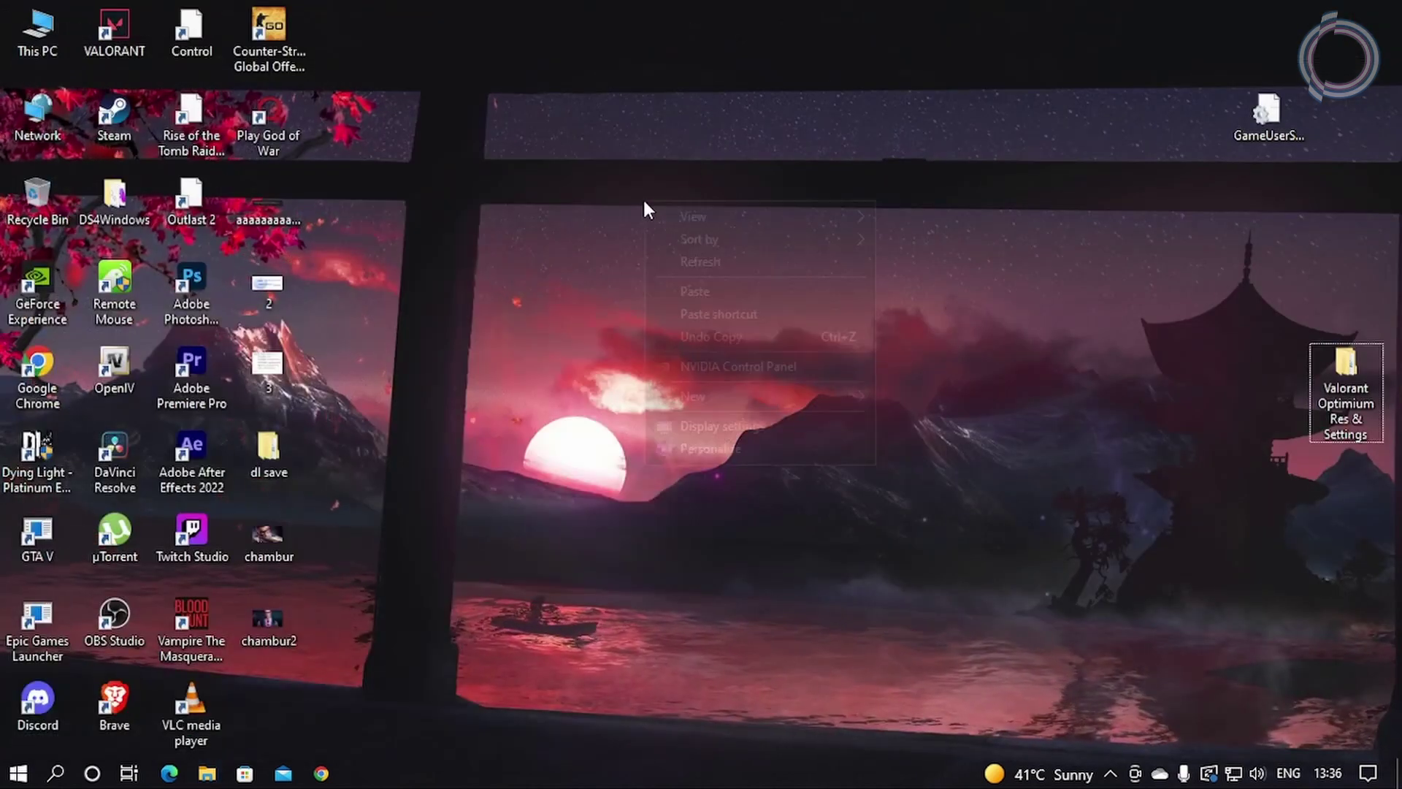
click(681, 258)
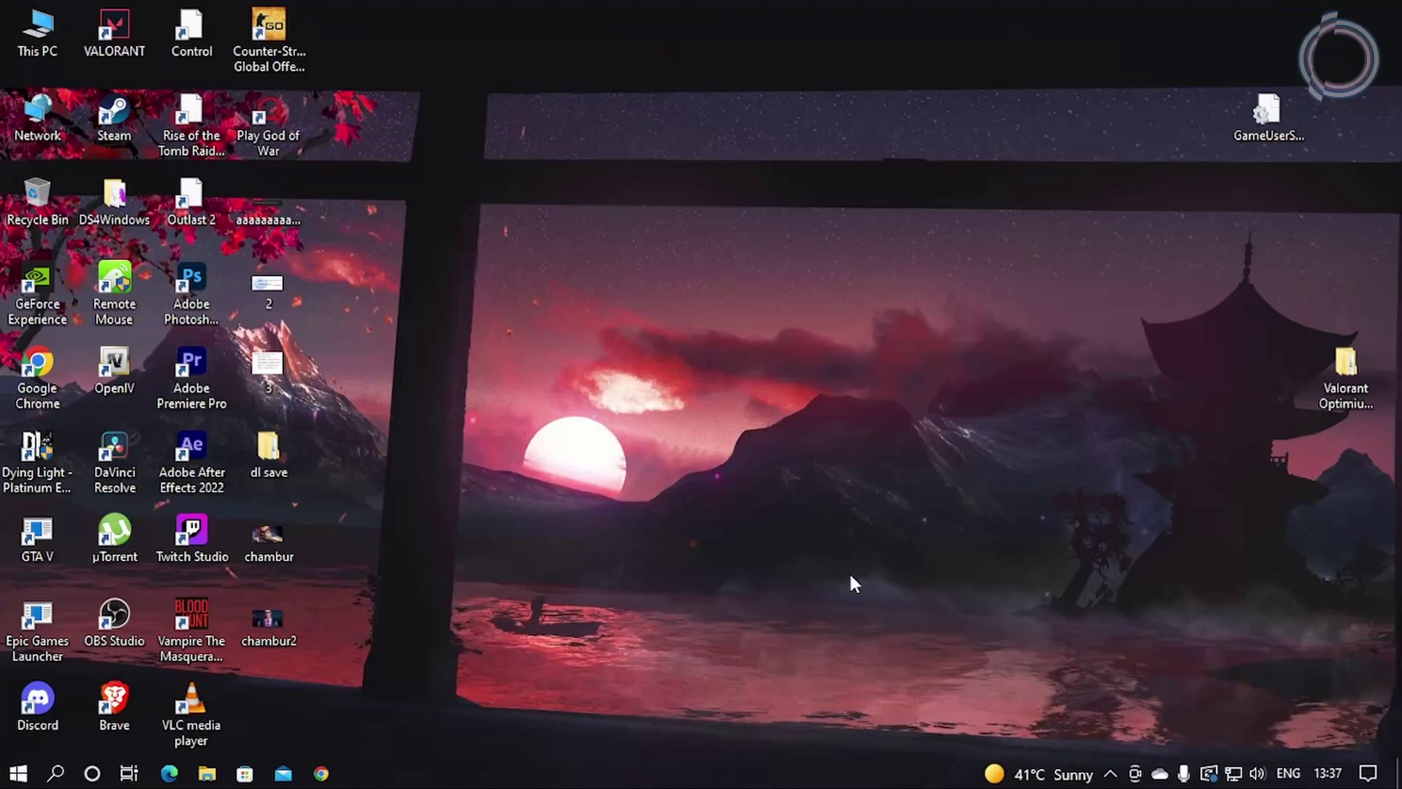
right_click(712, 784)
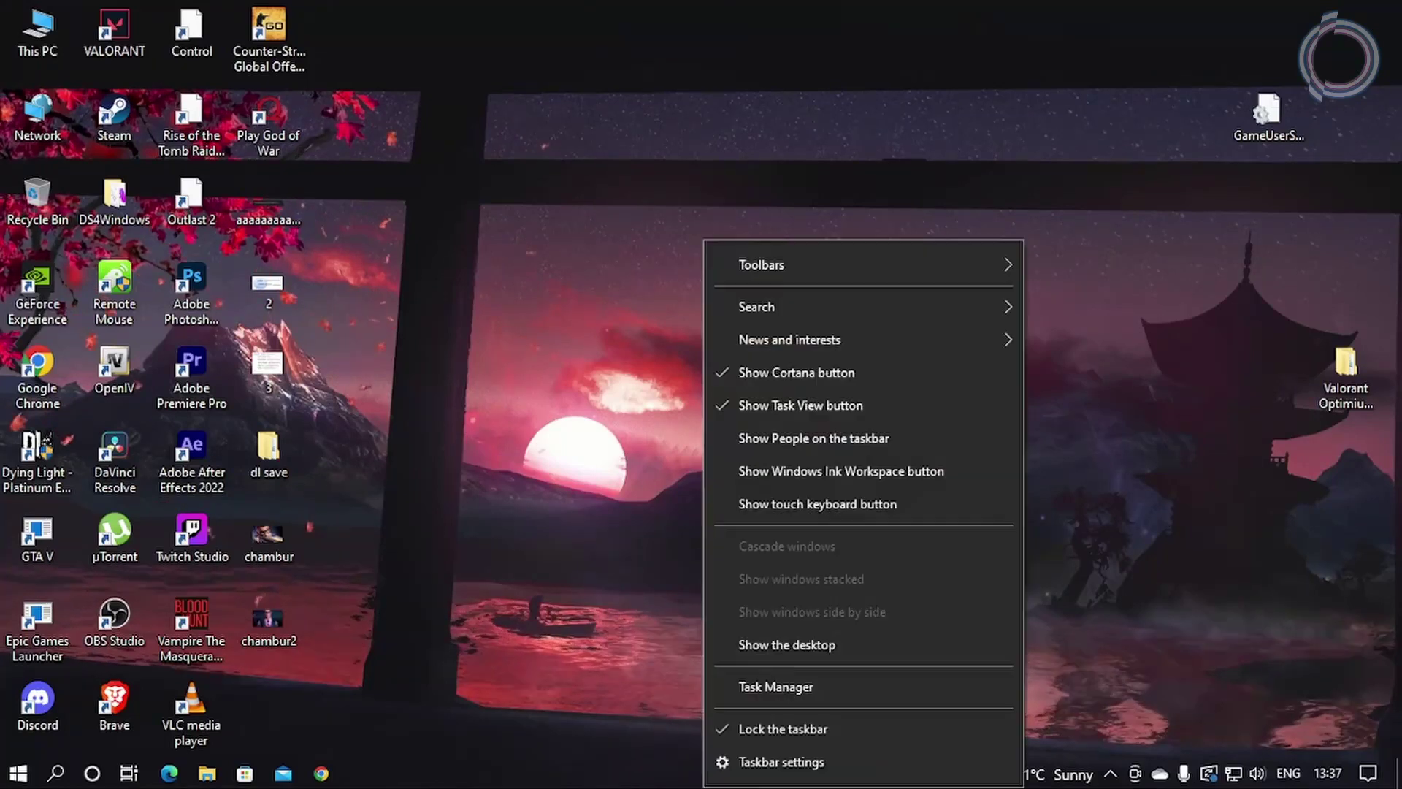
click(760, 683)
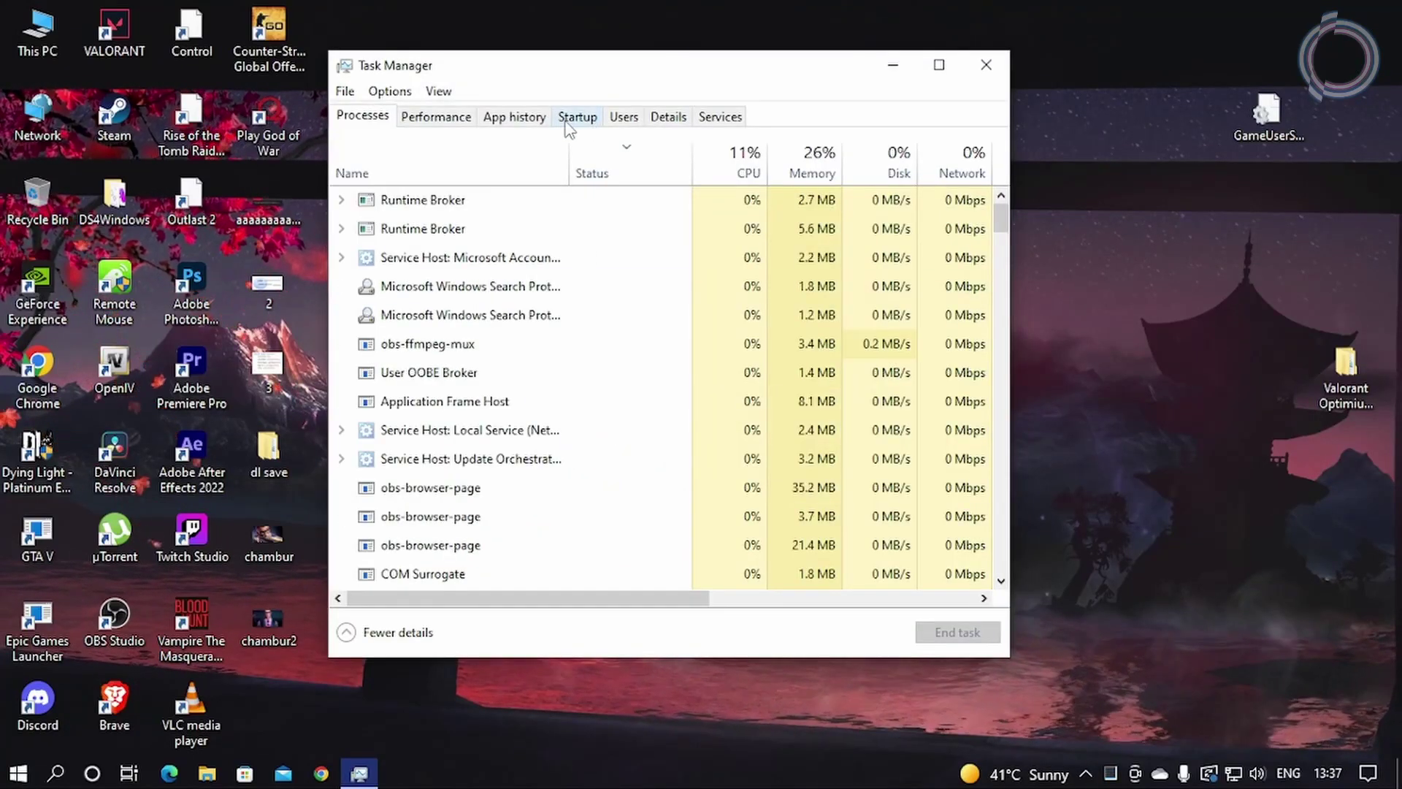
click(588, 119)
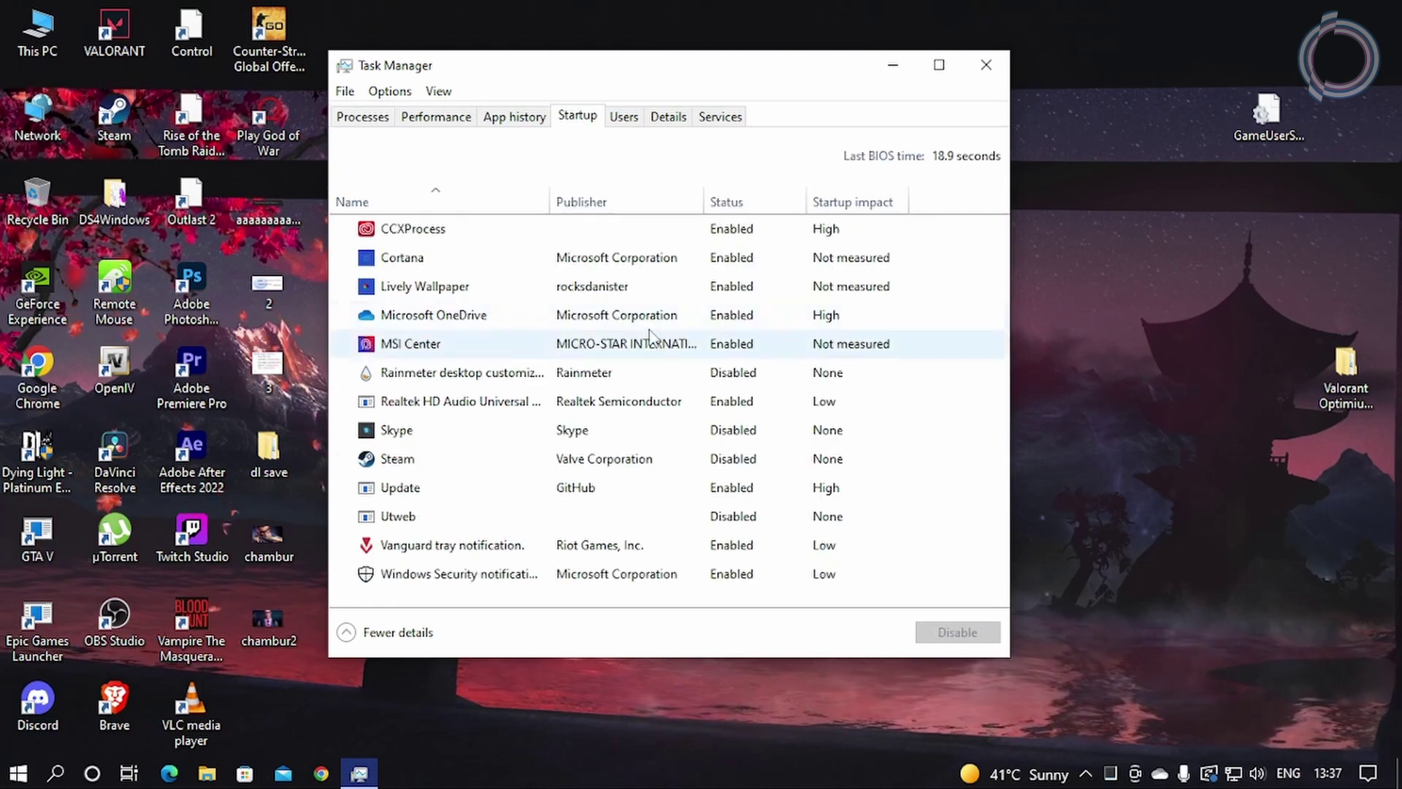
click(622, 438)
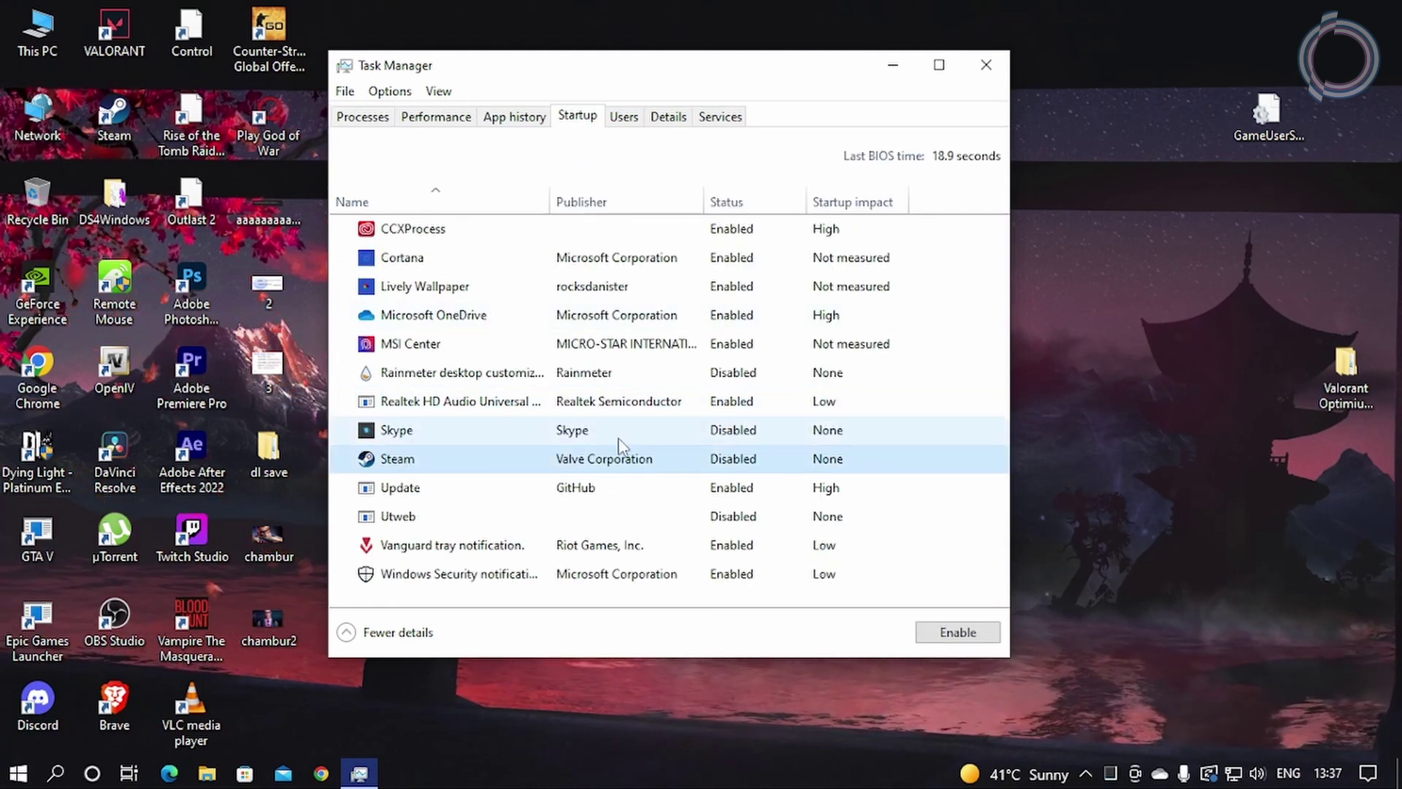
click(661, 461)
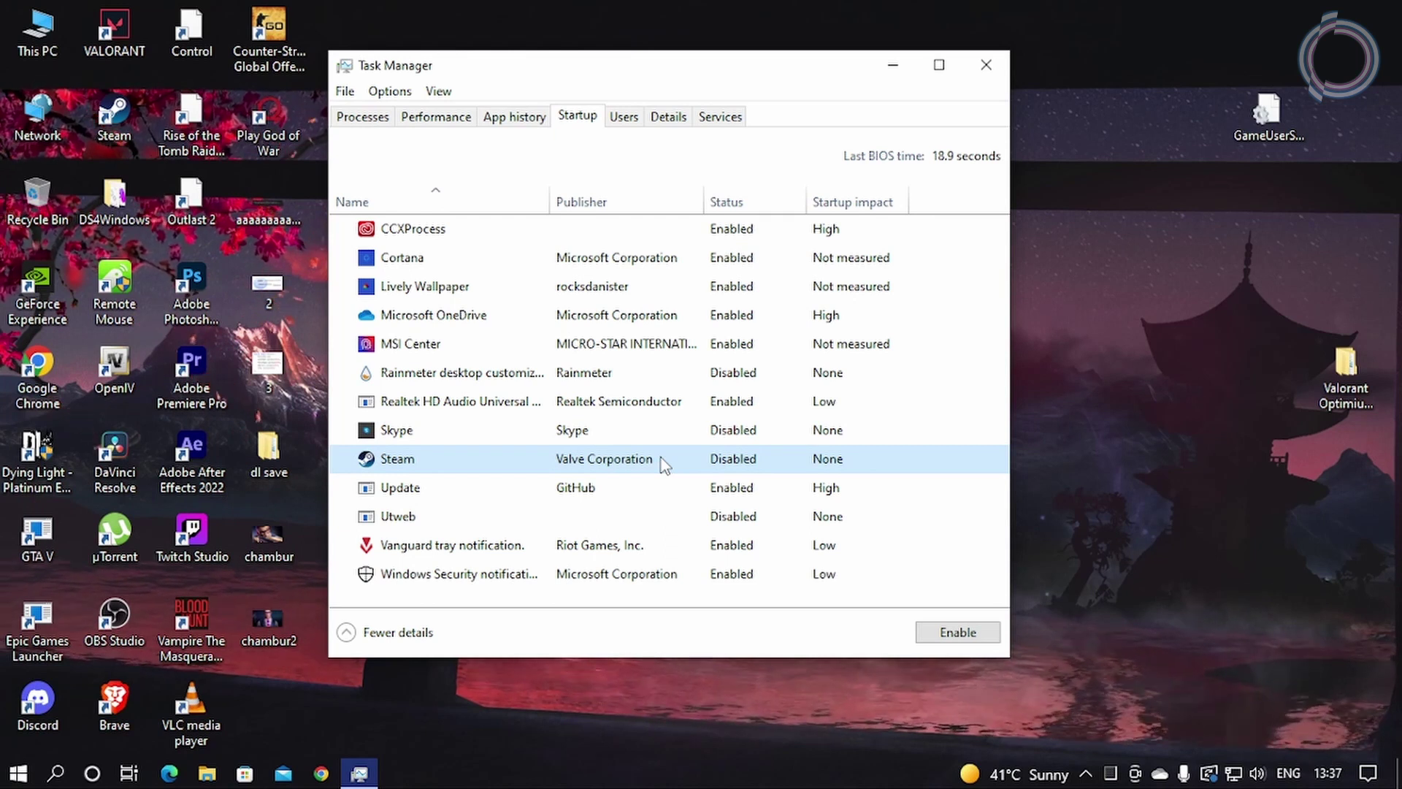
click(950, 632)
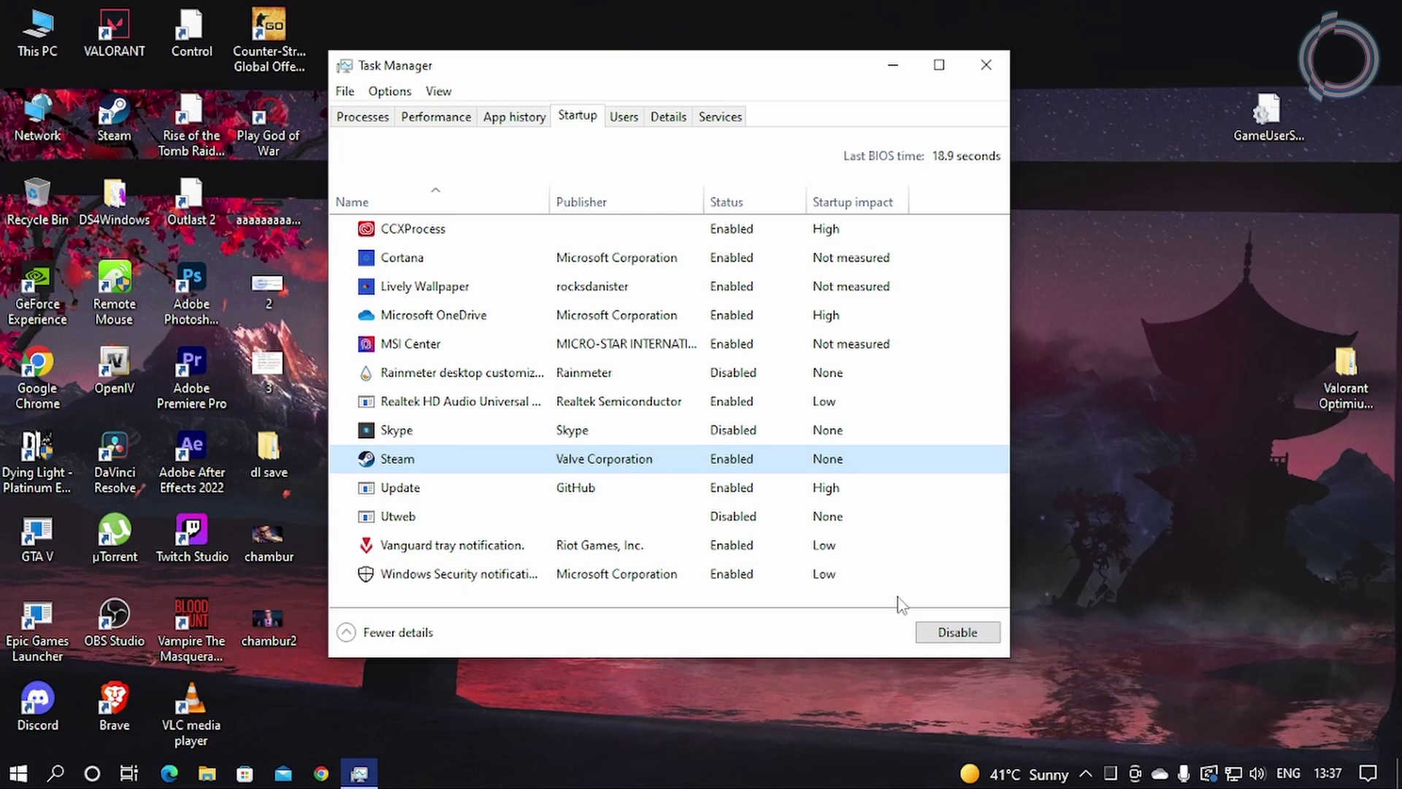
click(925, 634)
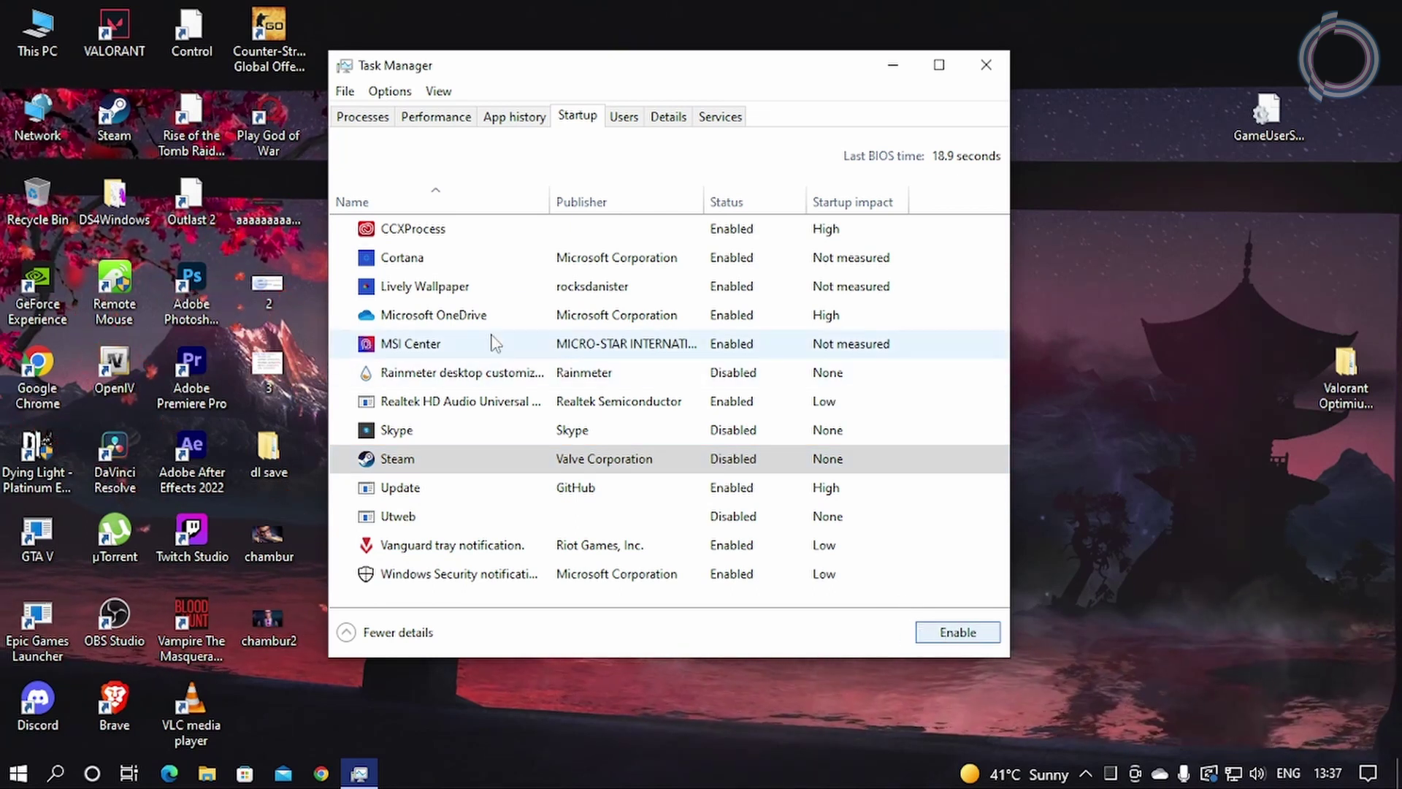
Step: Close Task Manager and switch 'Let apps run in the background' Off via Settings search 'ba'
click(983, 67)
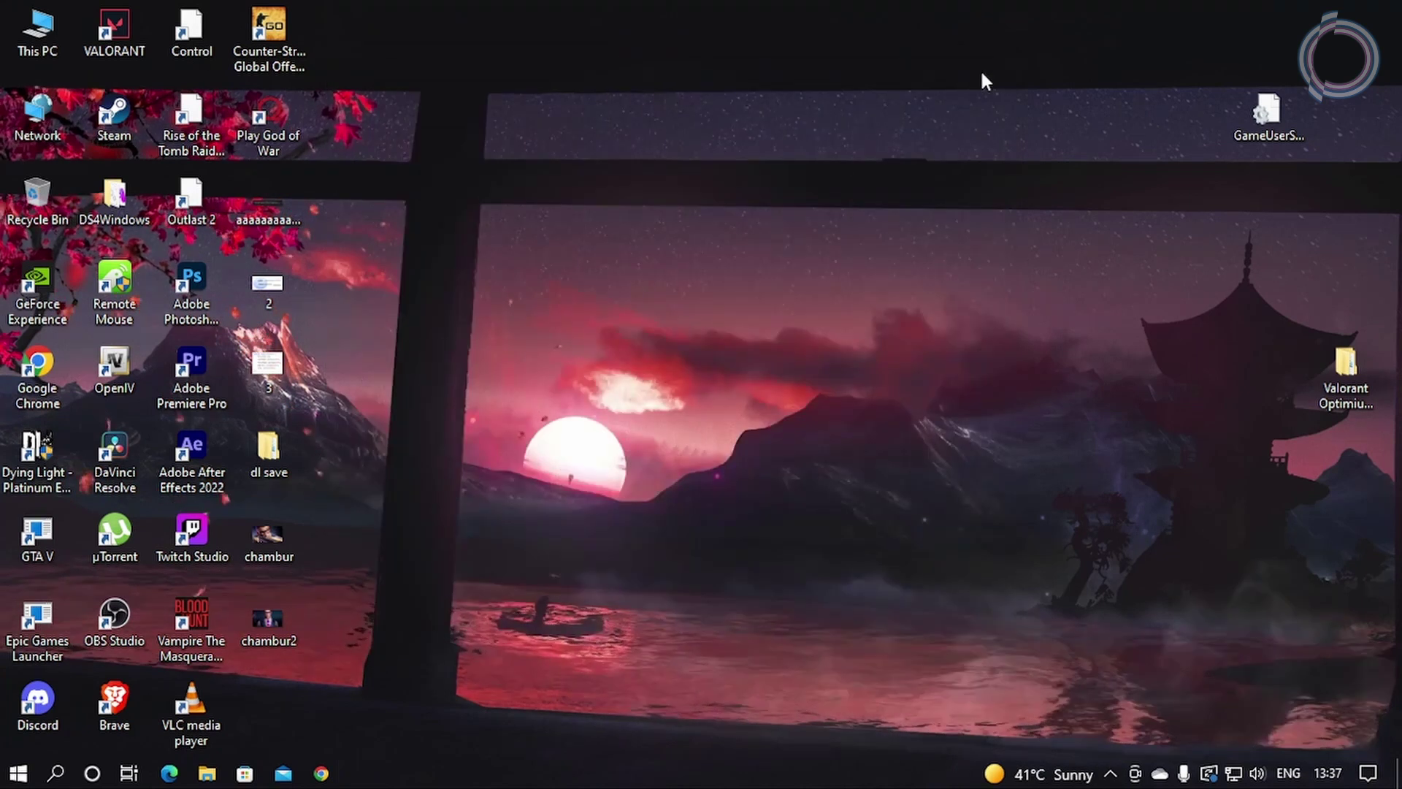
key(super)
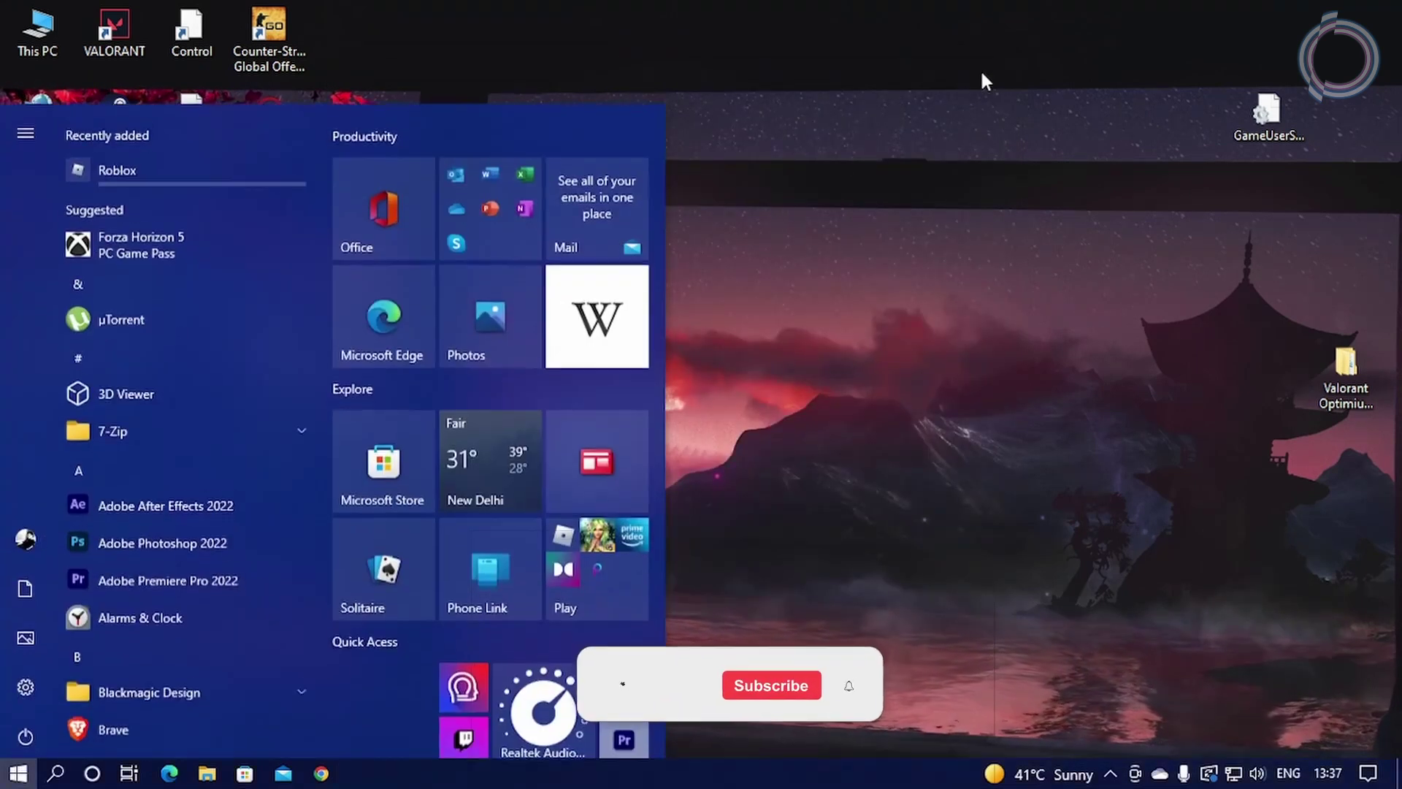
click(26, 682)
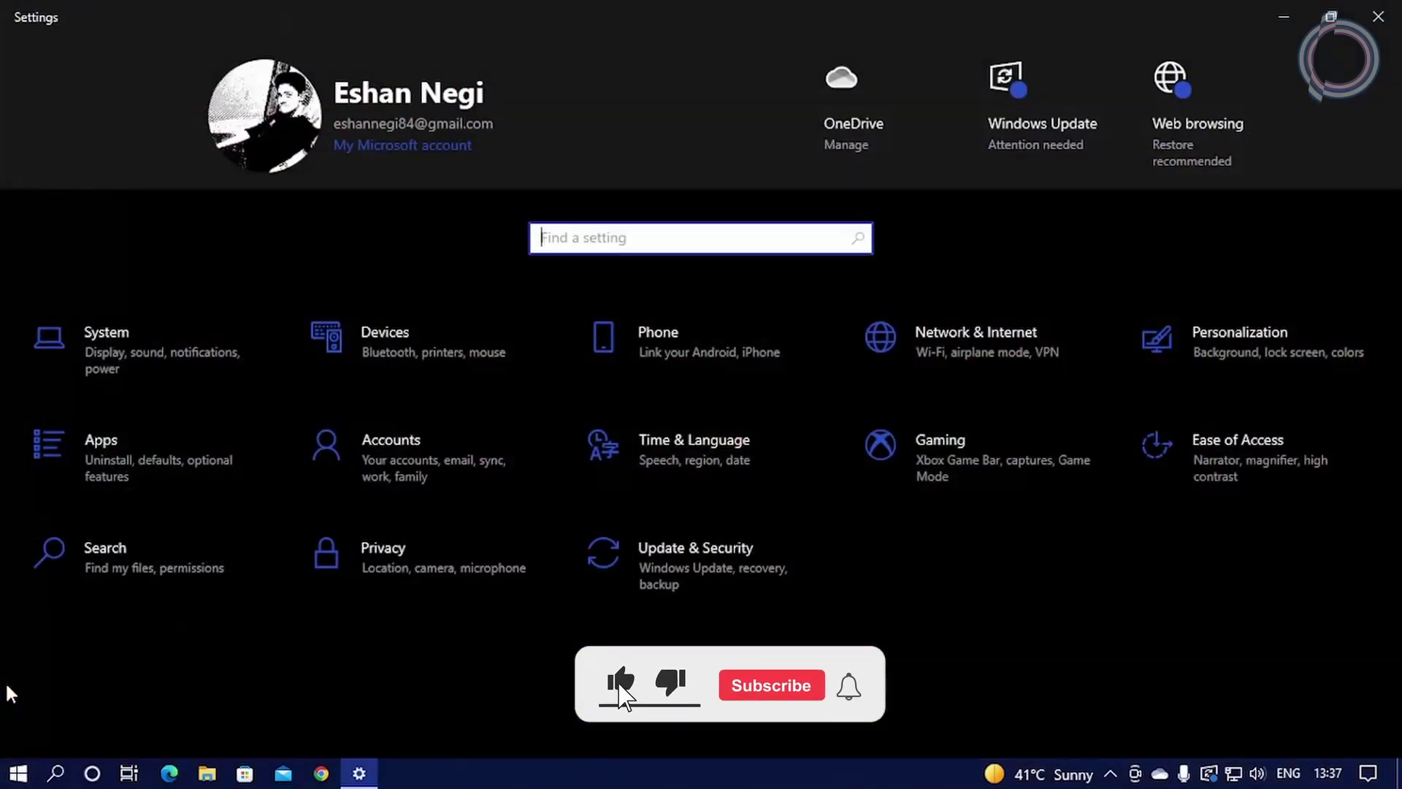
text(back)
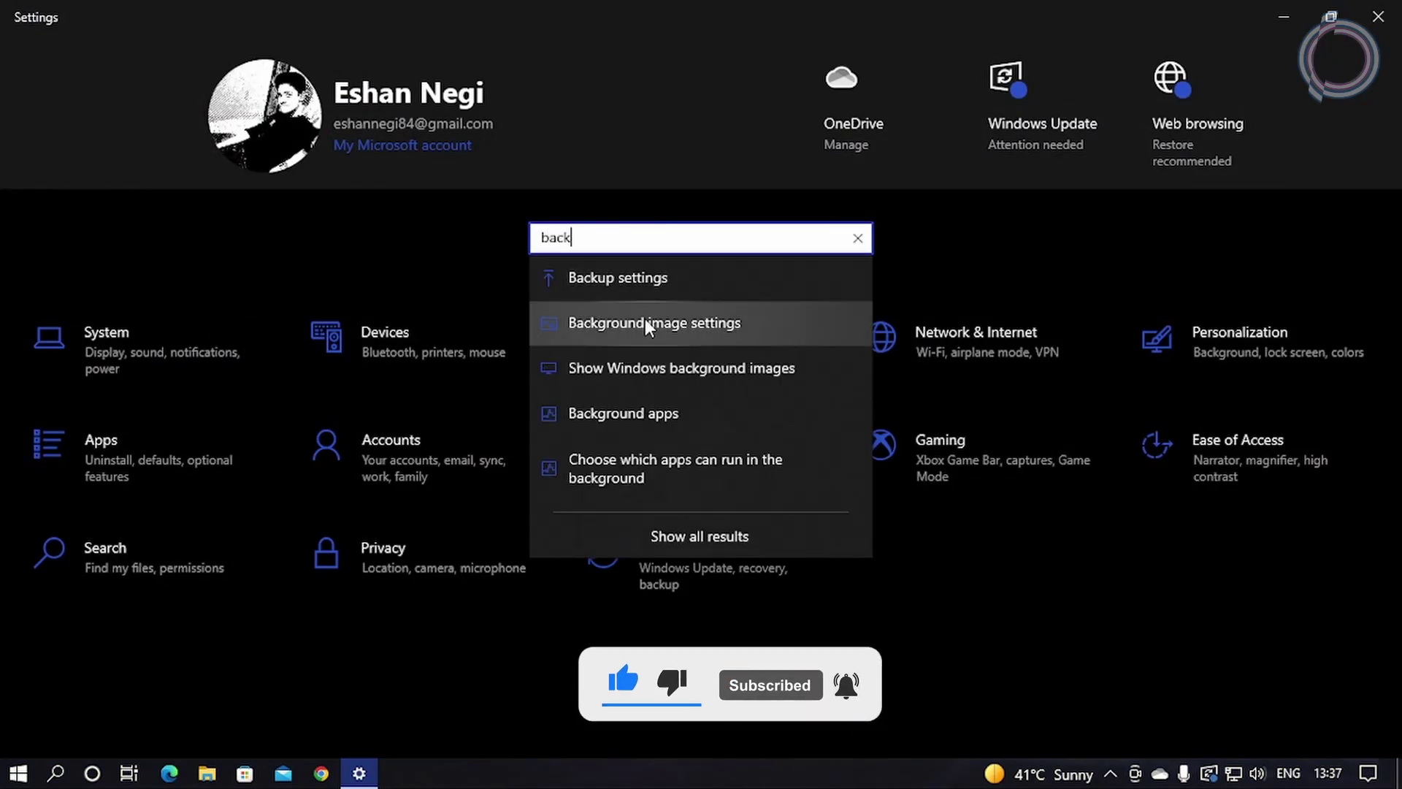
click(624, 413)
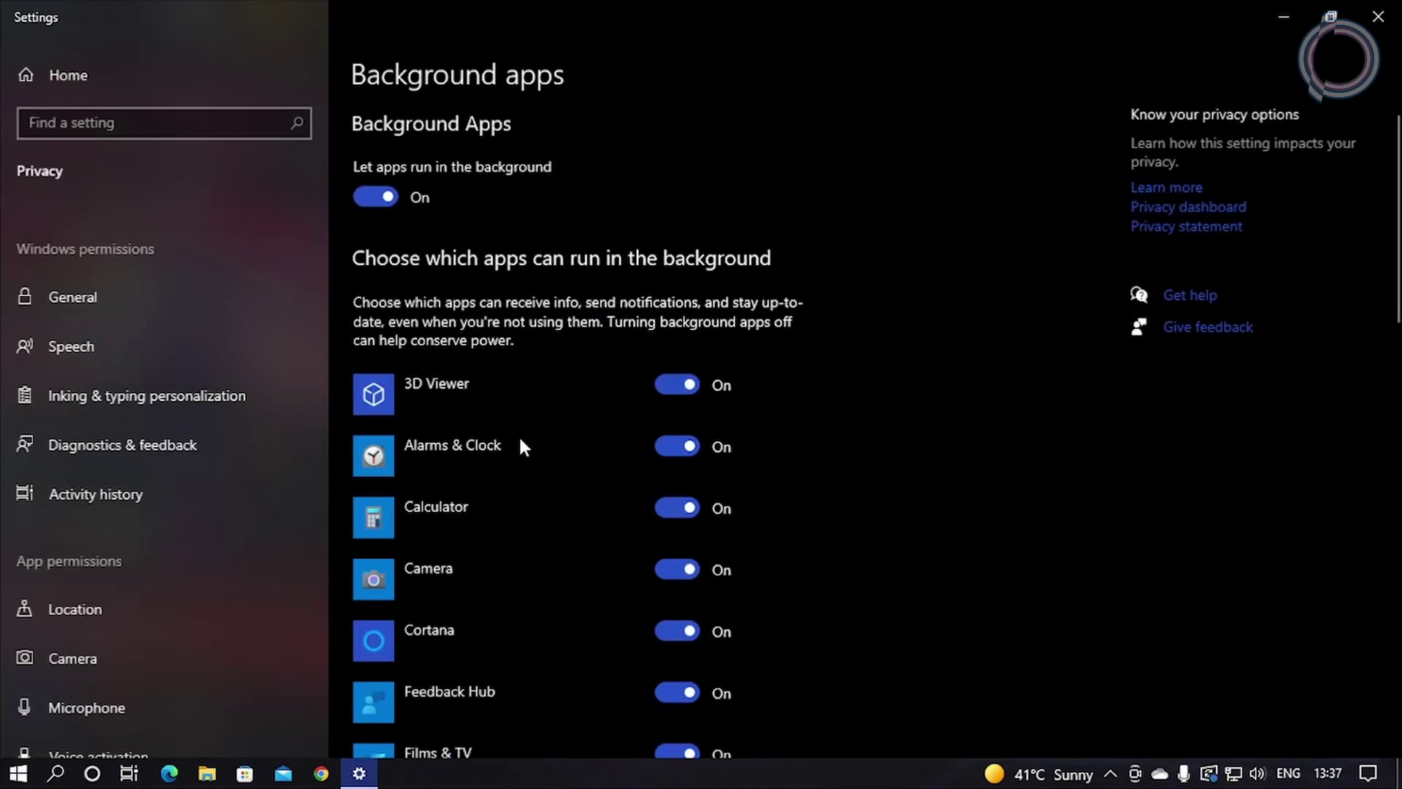
click(375, 197)
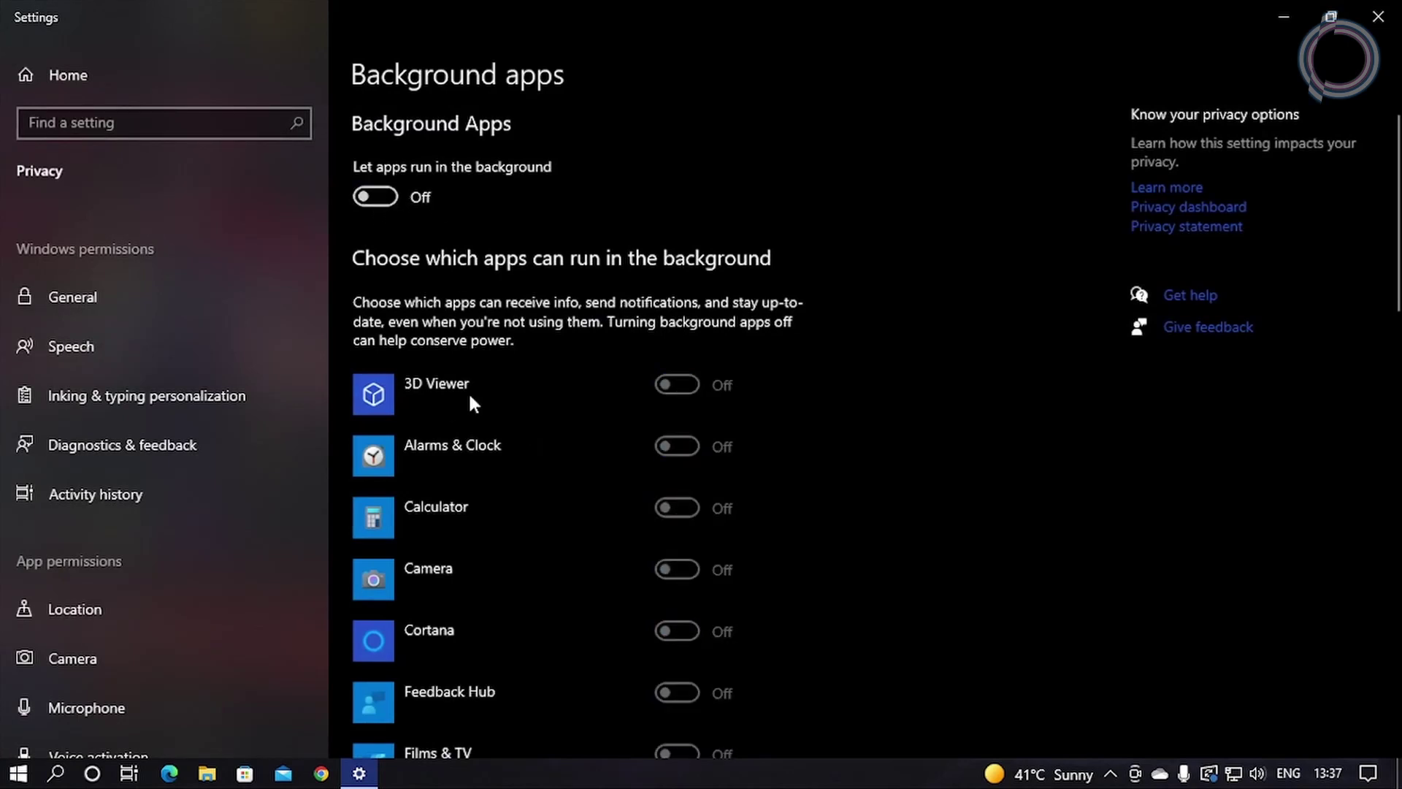
click(102, 109)
Step: Switch Xbox Game Bar Off under Gaming, then reach Graphics settings from Game Mode
click(33, 77)
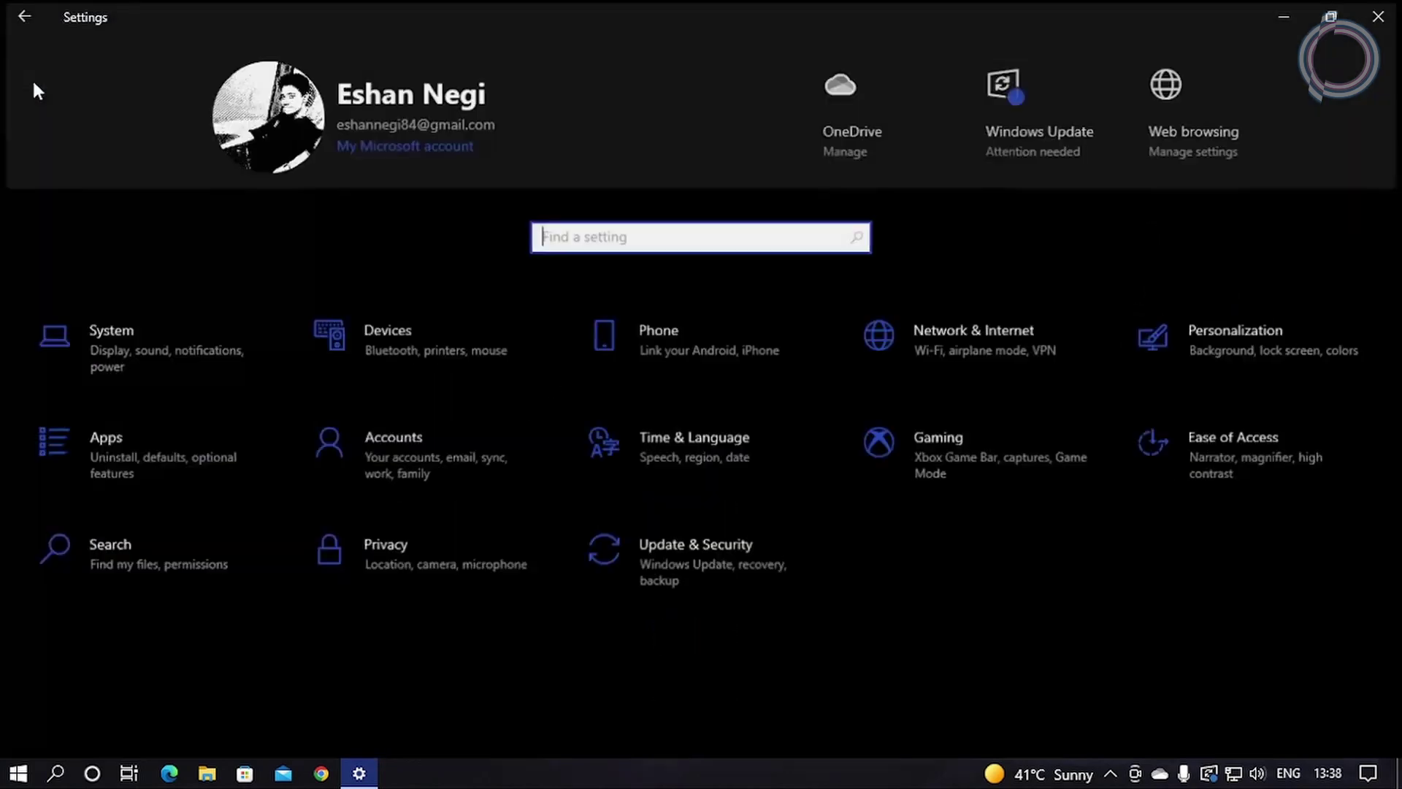
click(917, 460)
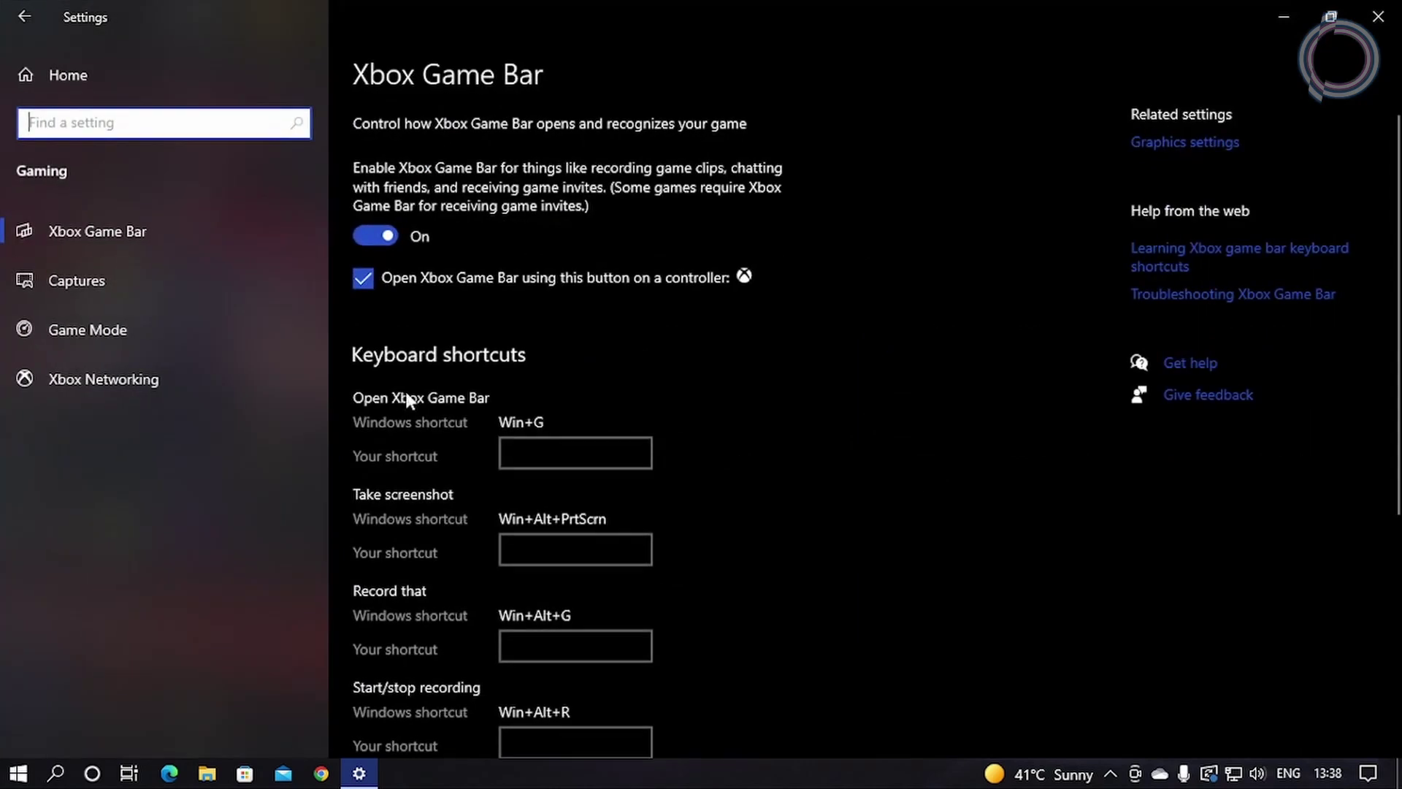
click(381, 237)
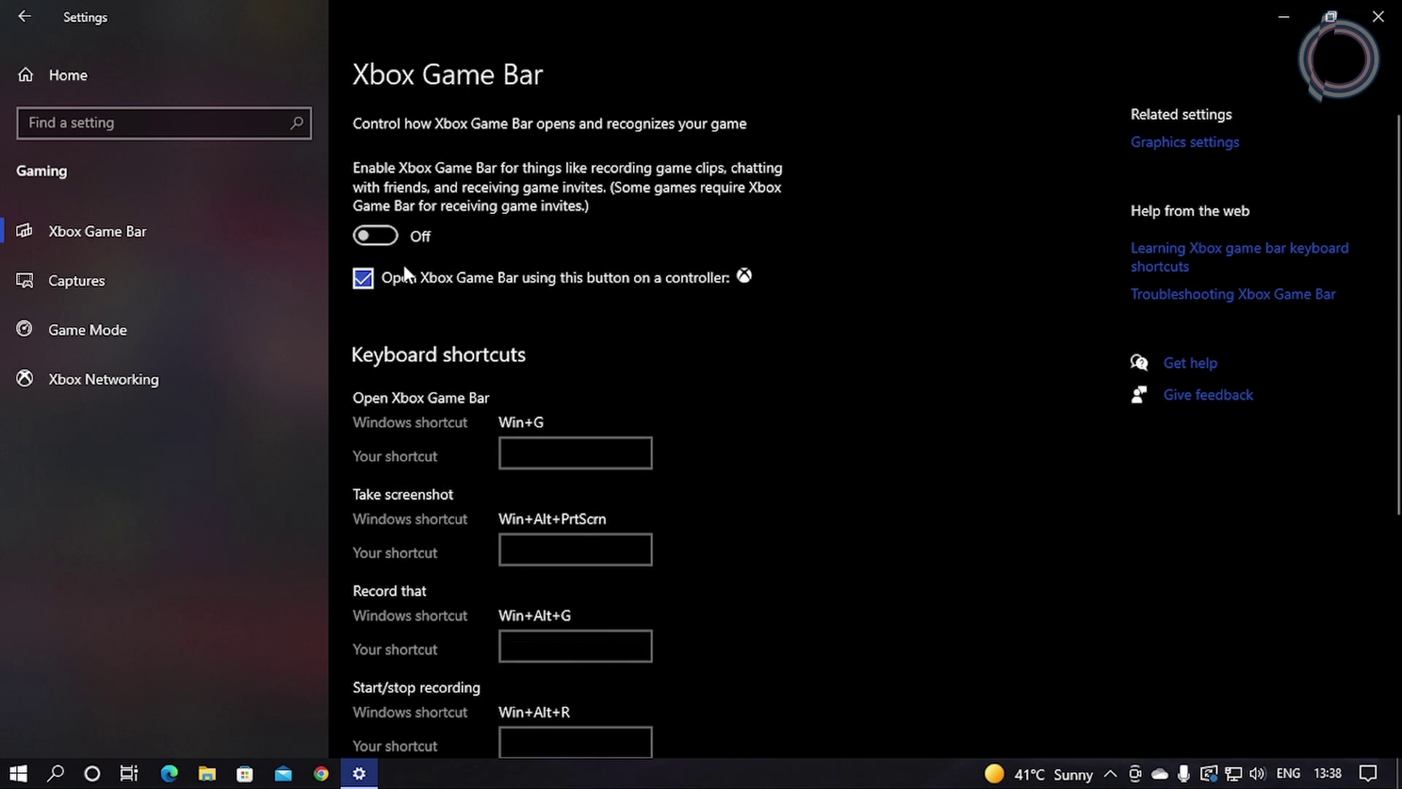
click(164, 286)
click(80, 329)
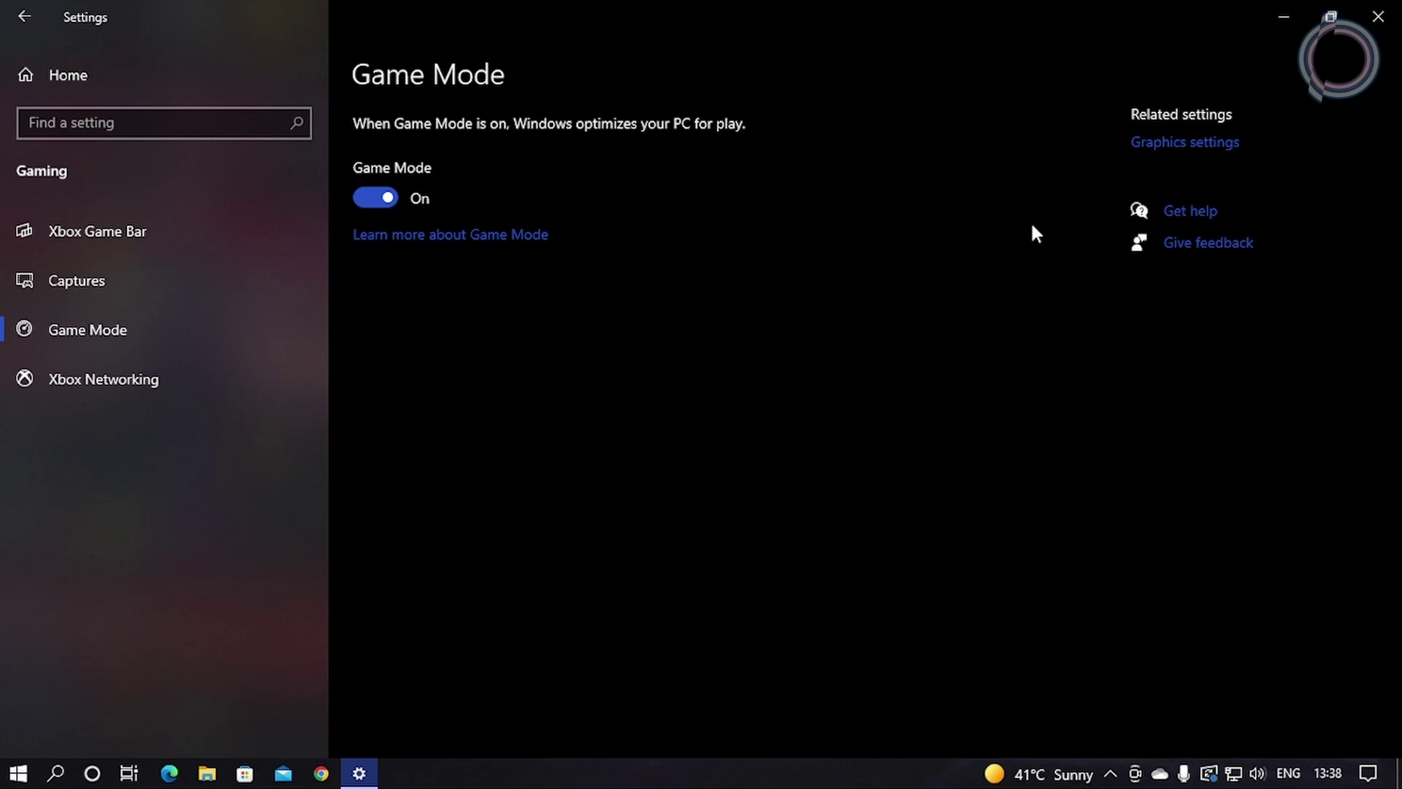
click(1181, 145)
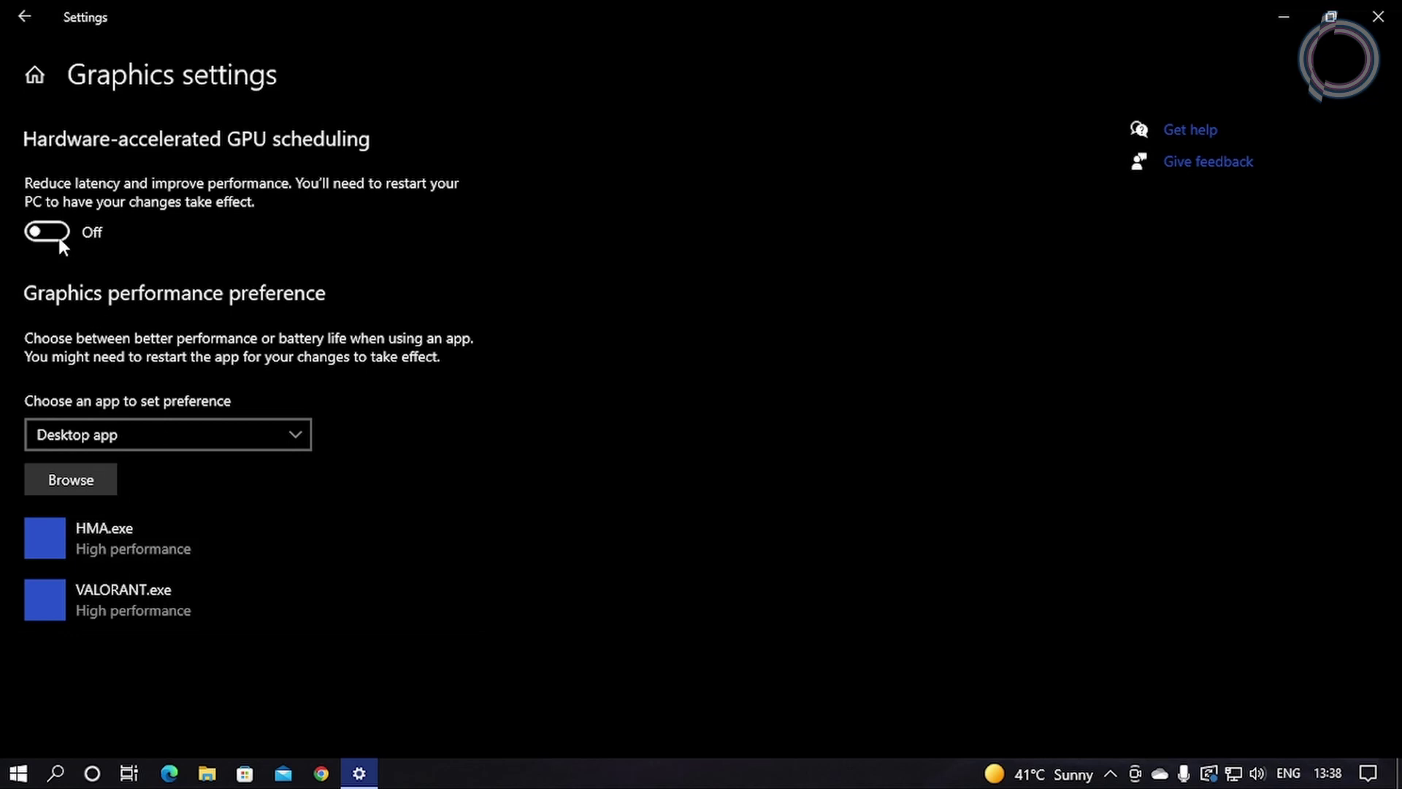
Step: Choose Desktop app and browse to Local Disk (C:) for a program to add
click(89, 432)
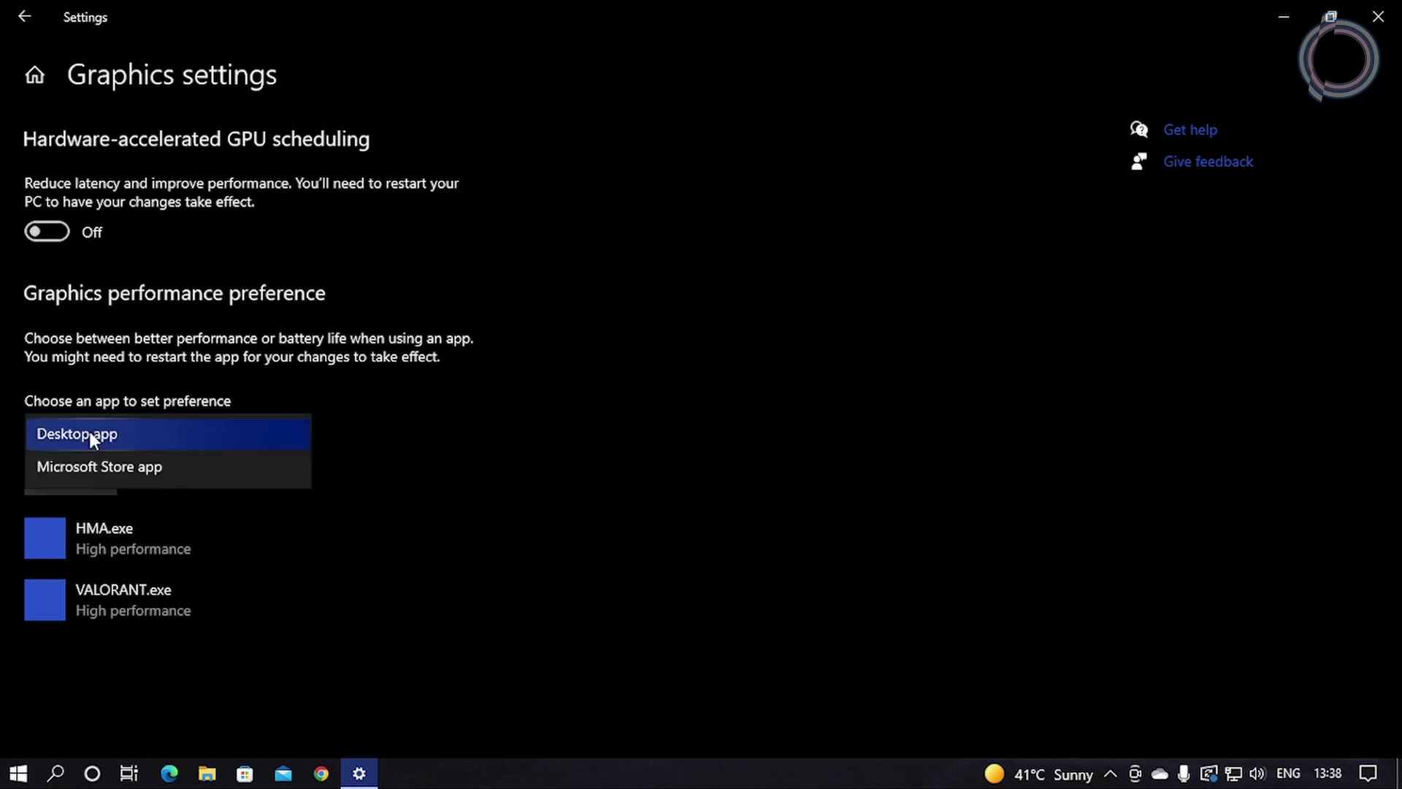
click(230, 504)
click(71, 480)
scroll(238, 321, down, 3)
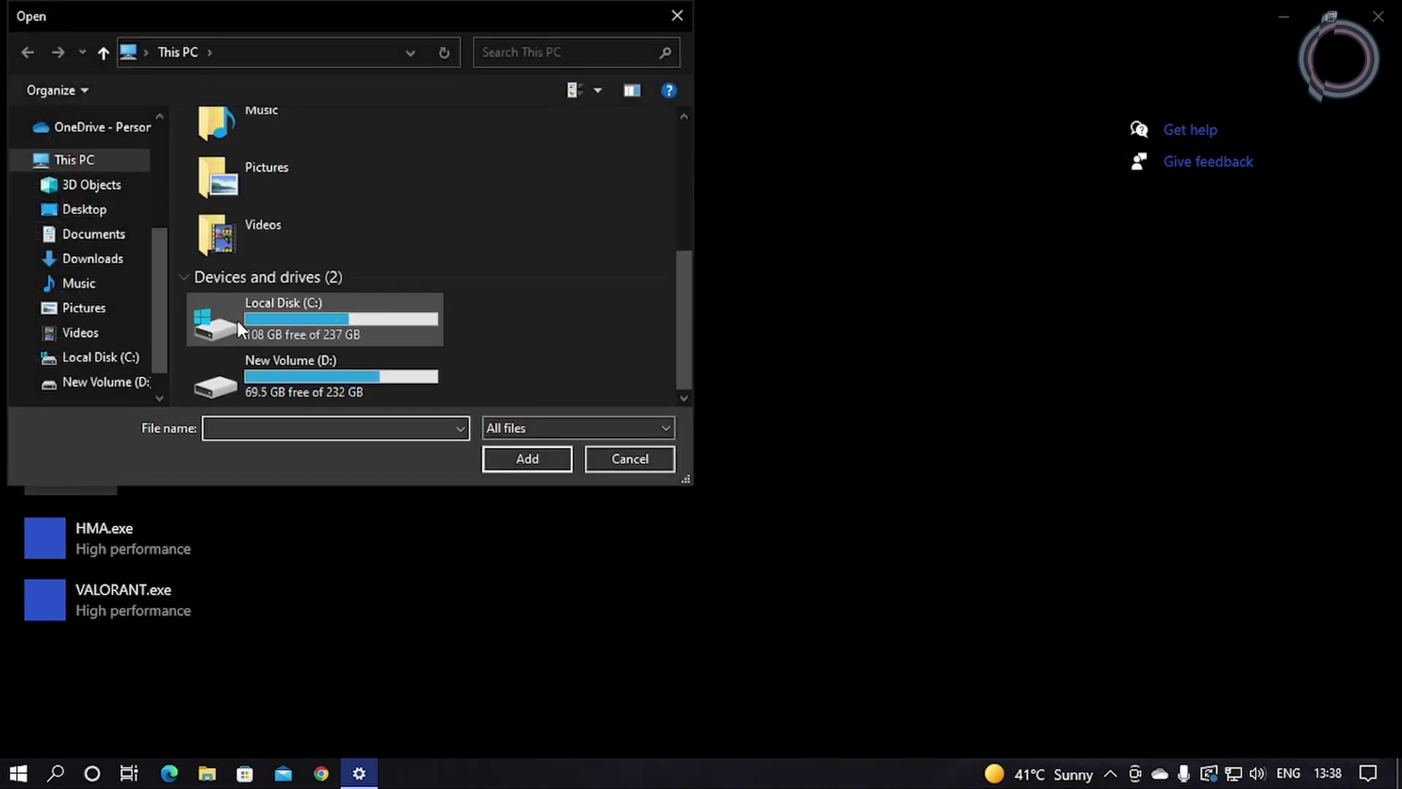
click(102, 260)
click(84, 210)
scroll(251, 233, down, 1)
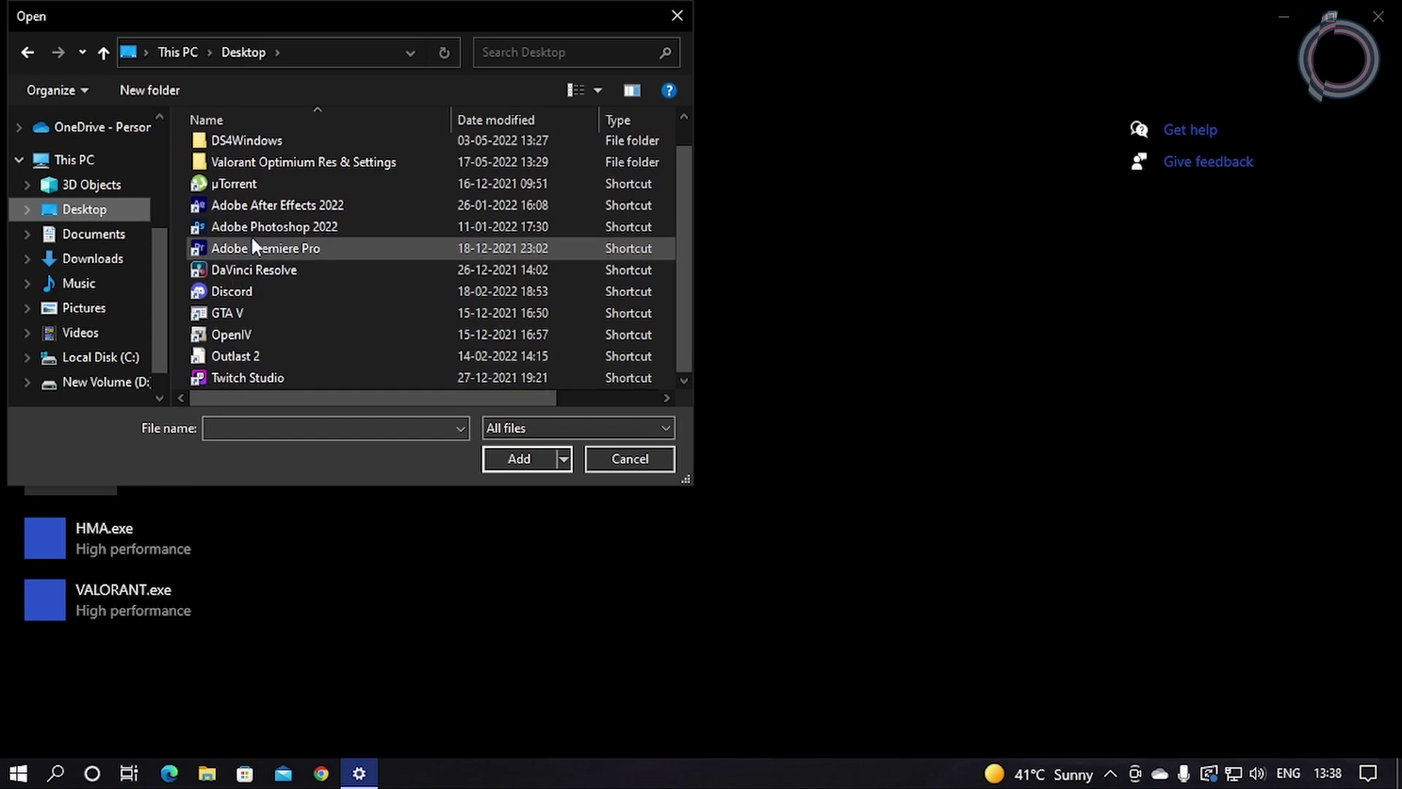
scroll(260, 349, up, 1)
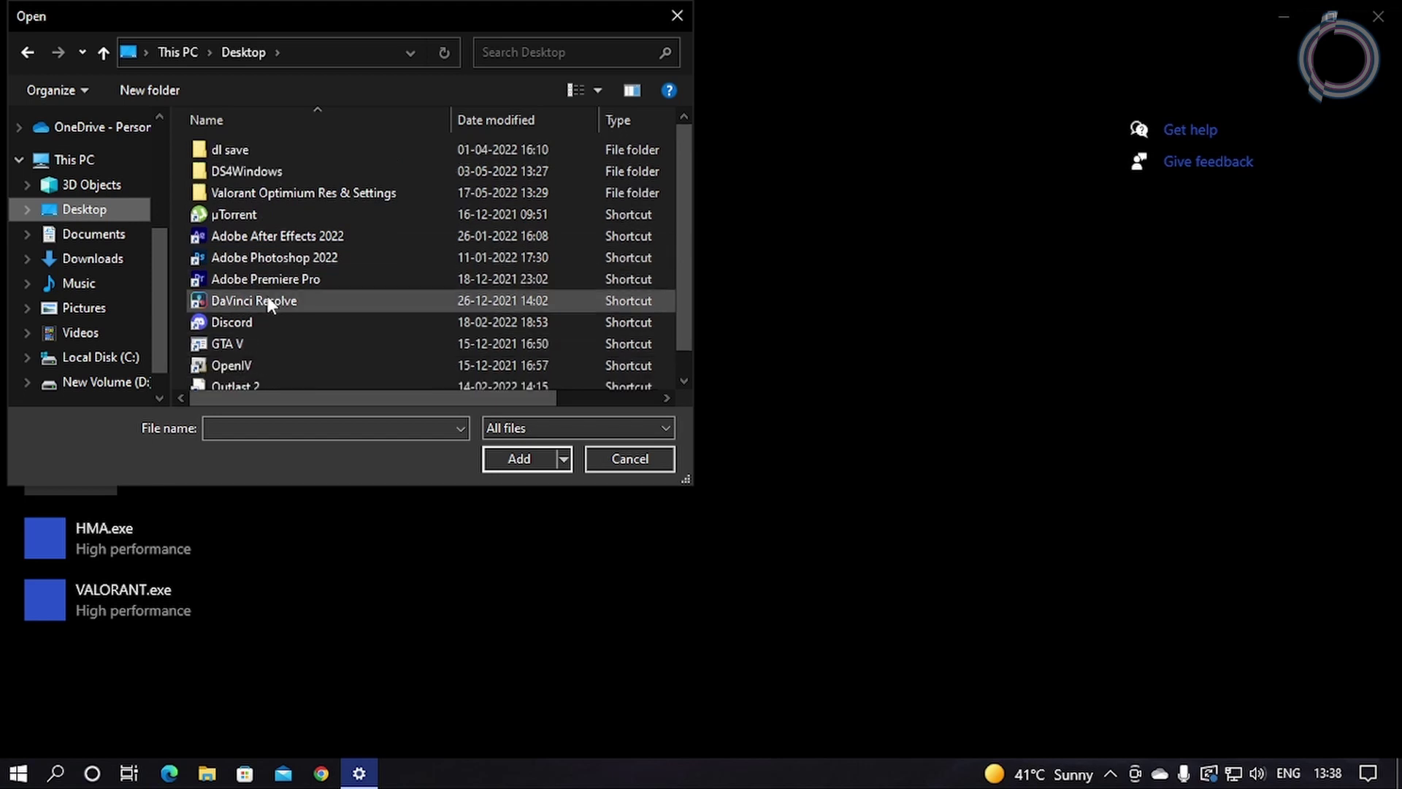
click(100, 357)
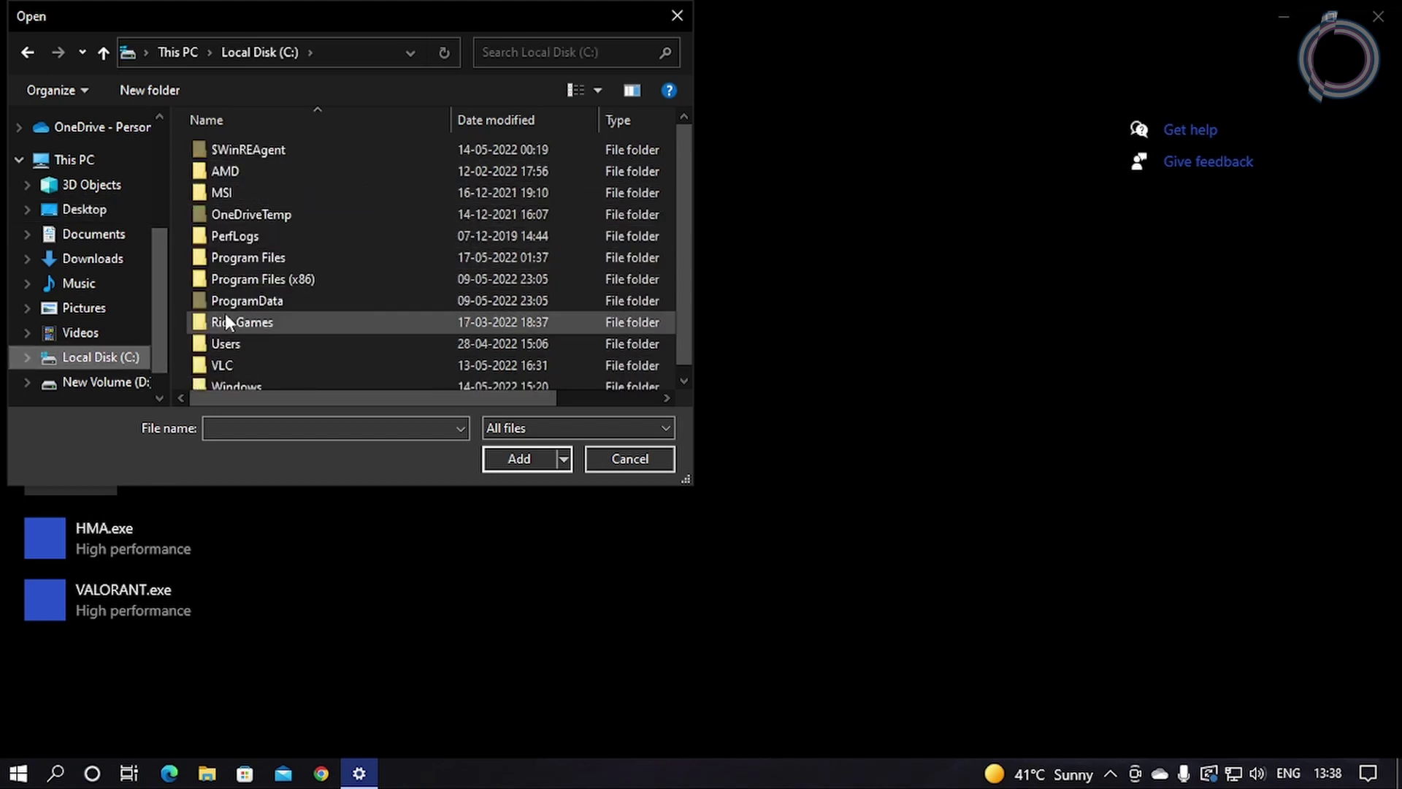
scroll(226, 313, down, 1)
Step: Add VALORANT from C:\Riot Games\VALORANT\live to the graphics app list
double_click(234, 314)
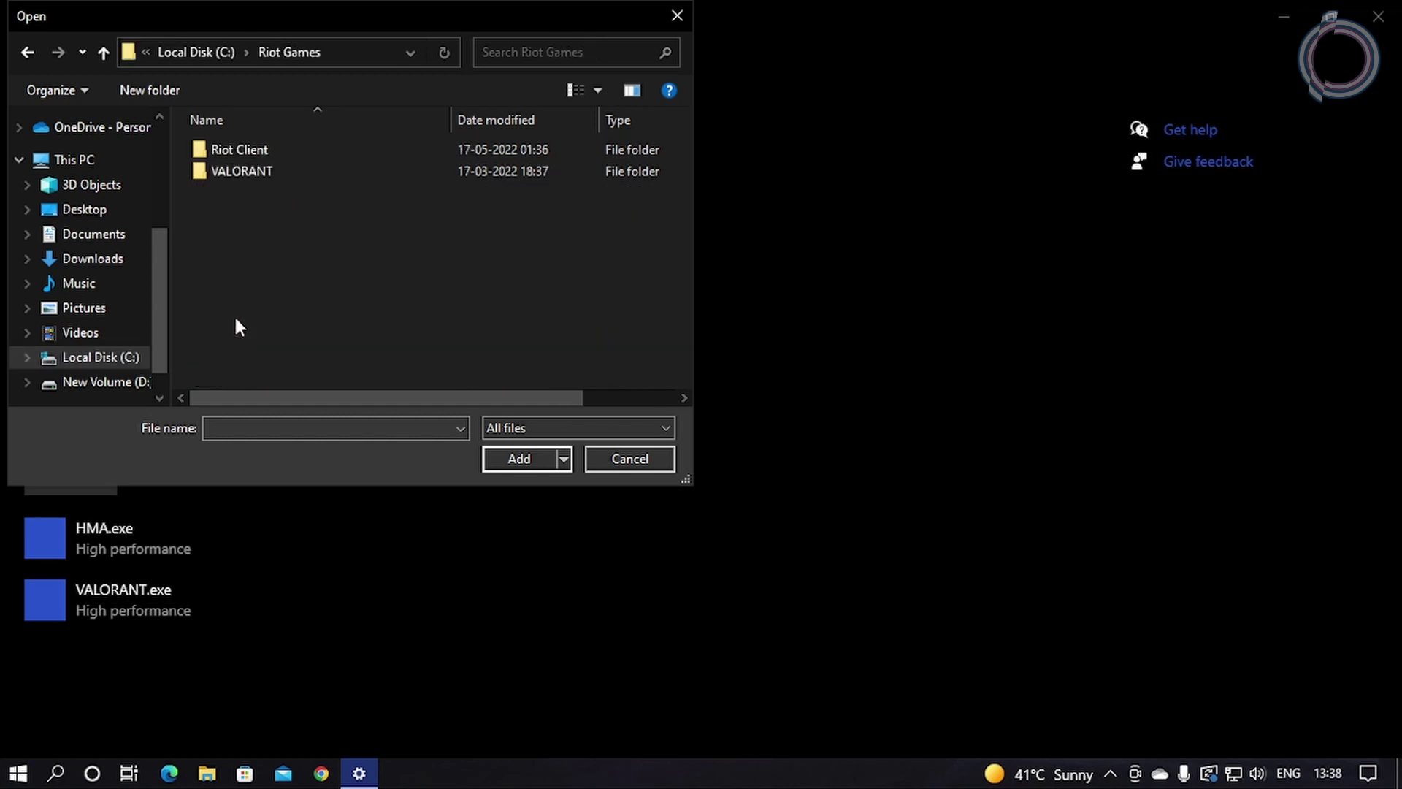
double_click(242, 171)
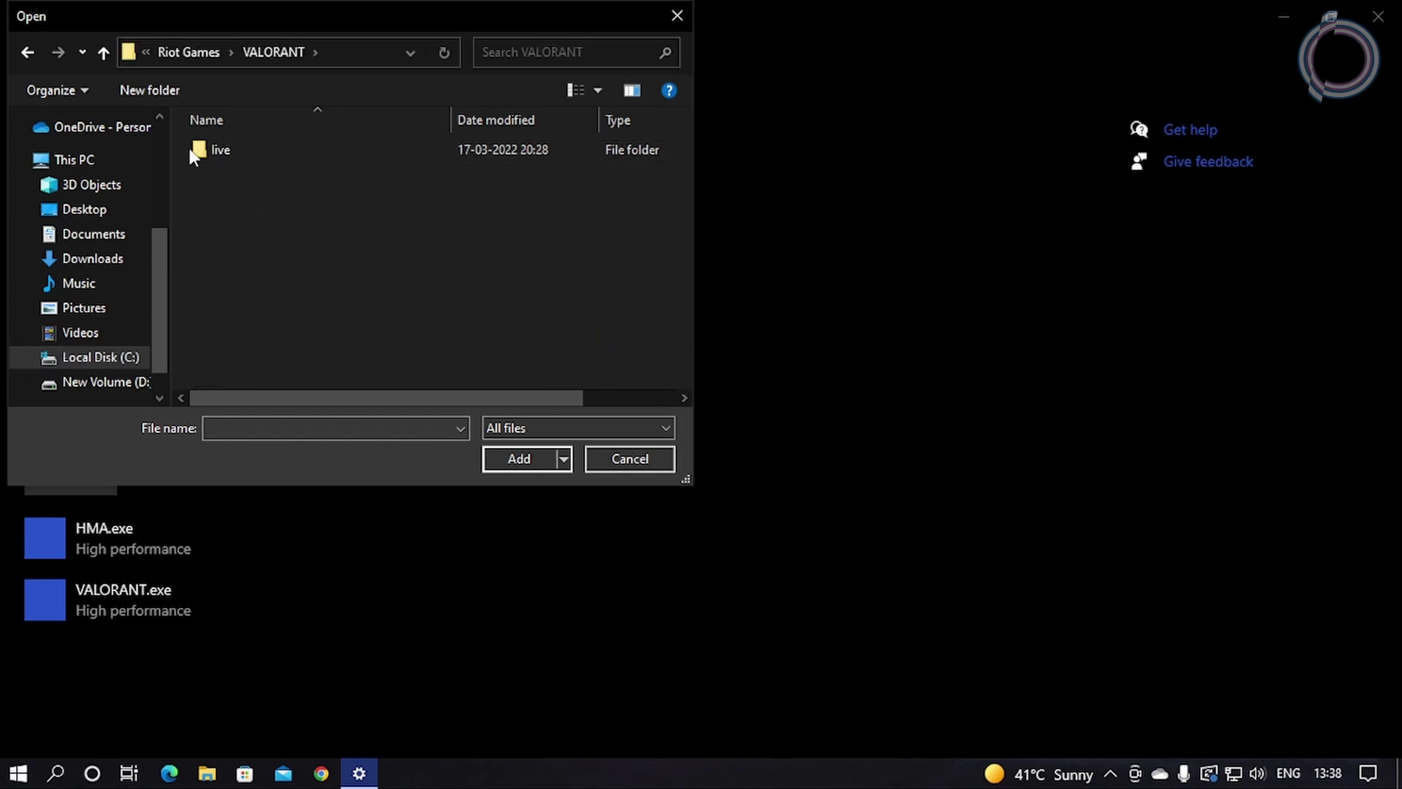
double_click(200, 150)
click(244, 192)
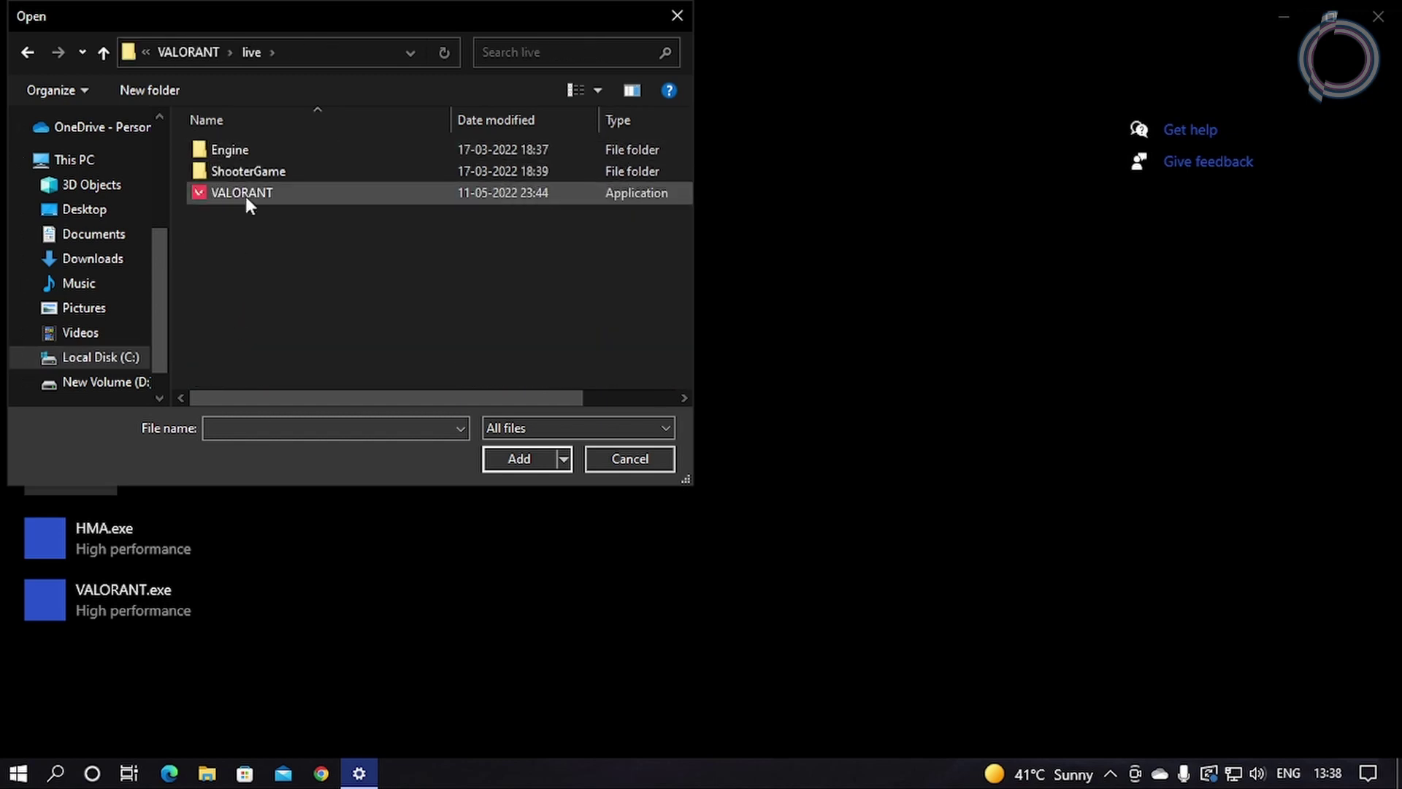
click(520, 458)
Step: Set VALORANT to High performance and turn on hardware-accelerated GPU scheduling
click(133, 543)
click(340, 622)
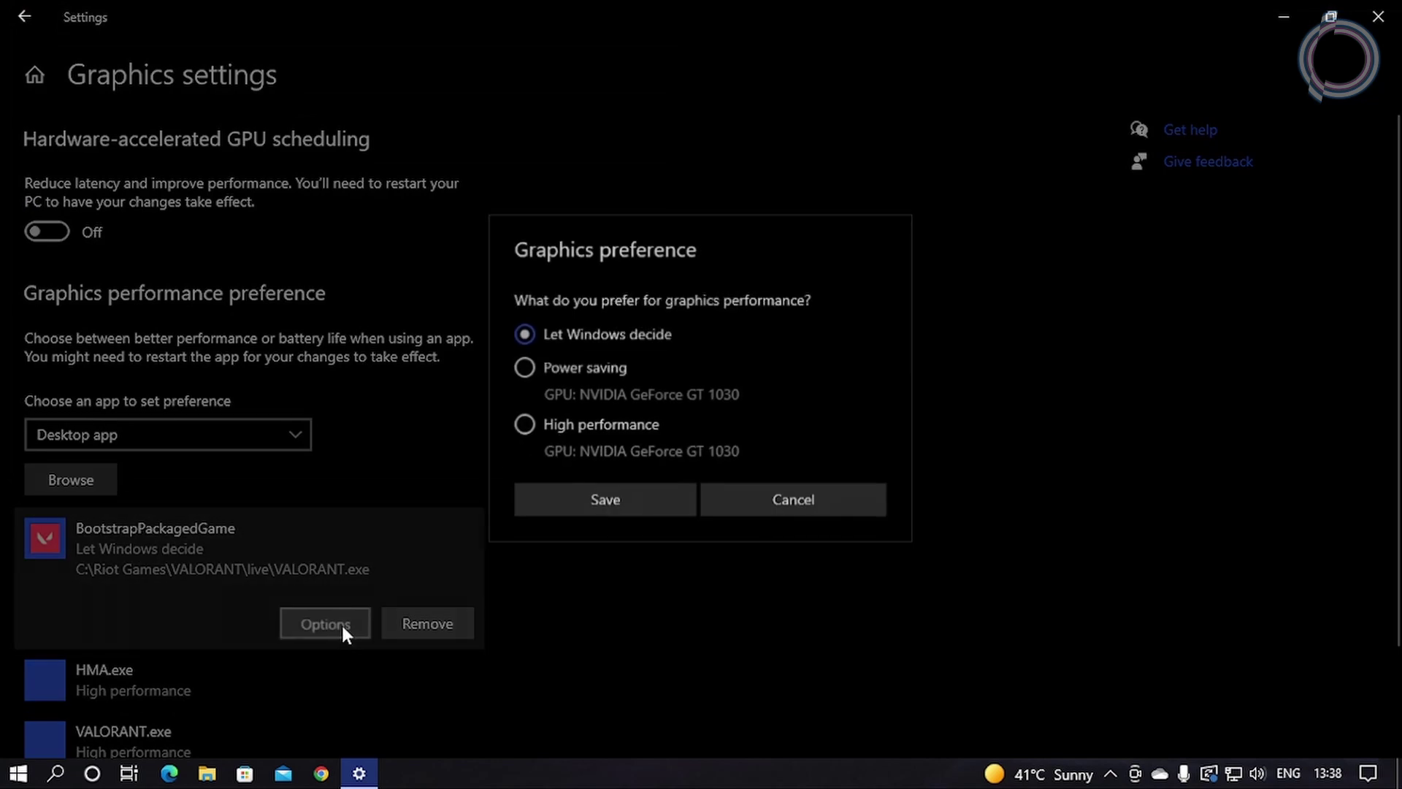
click(532, 423)
click(571, 495)
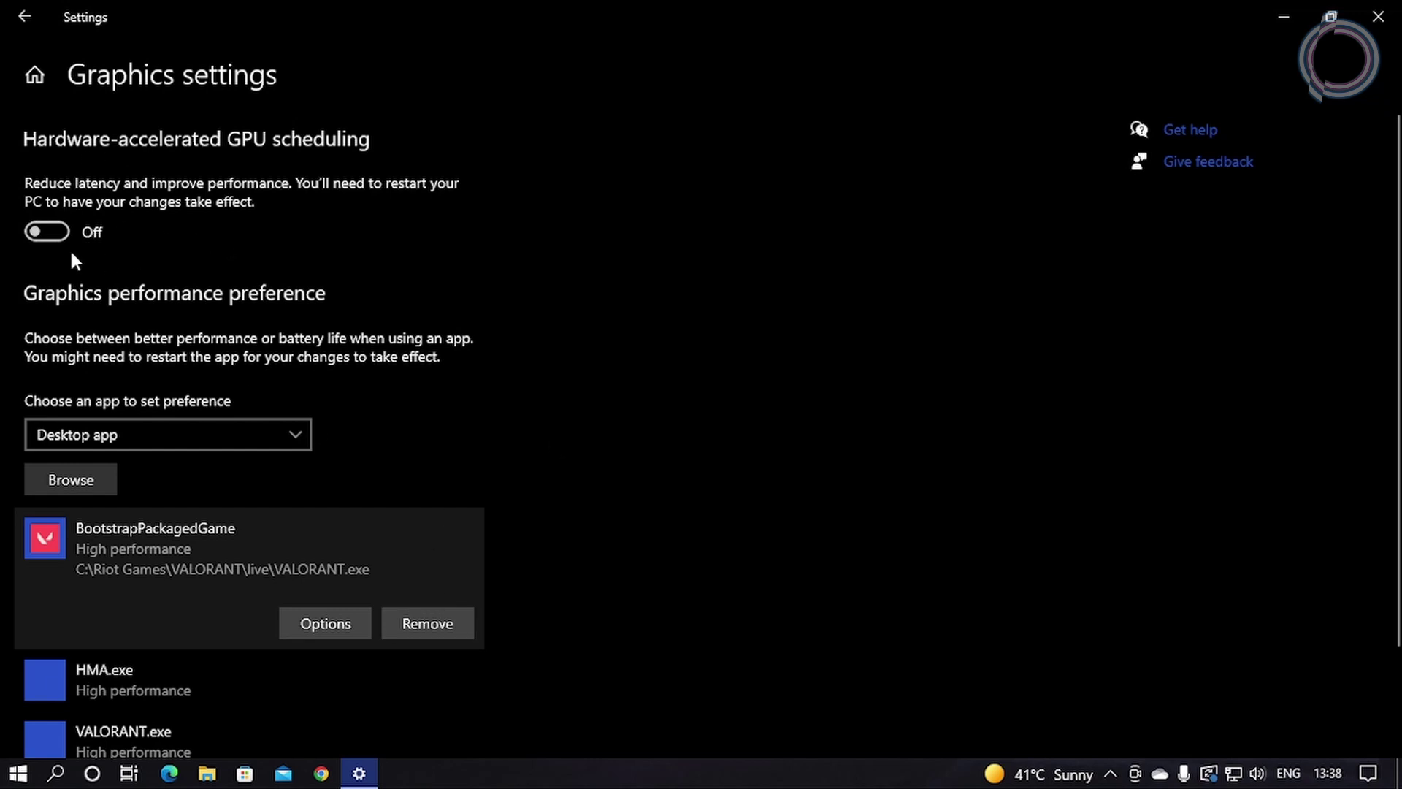
click(47, 231)
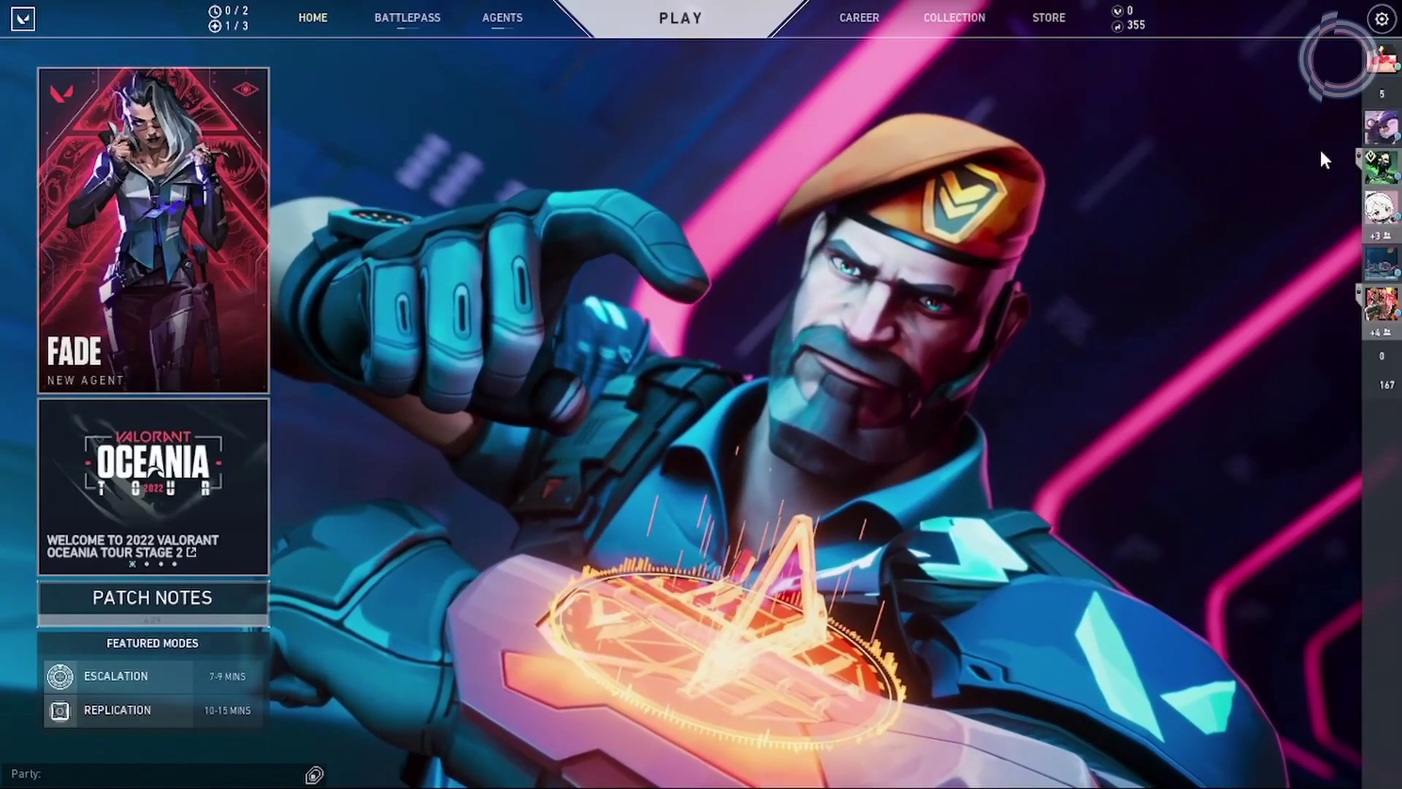
Step: Open VALORANT's Settings from the gear menu and scroll through the General tab
click(1387, 29)
click(701, 304)
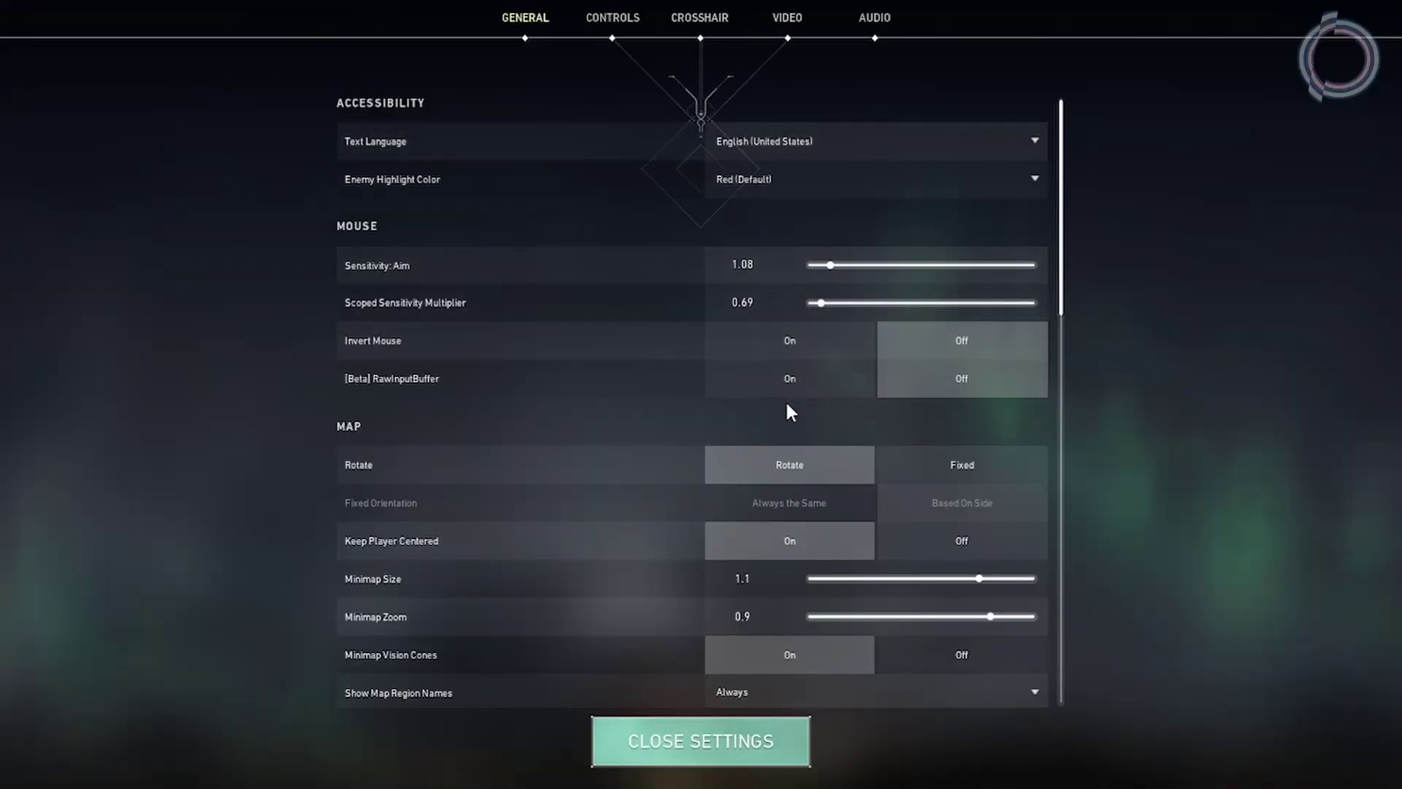
scroll(787, 404, down, 10)
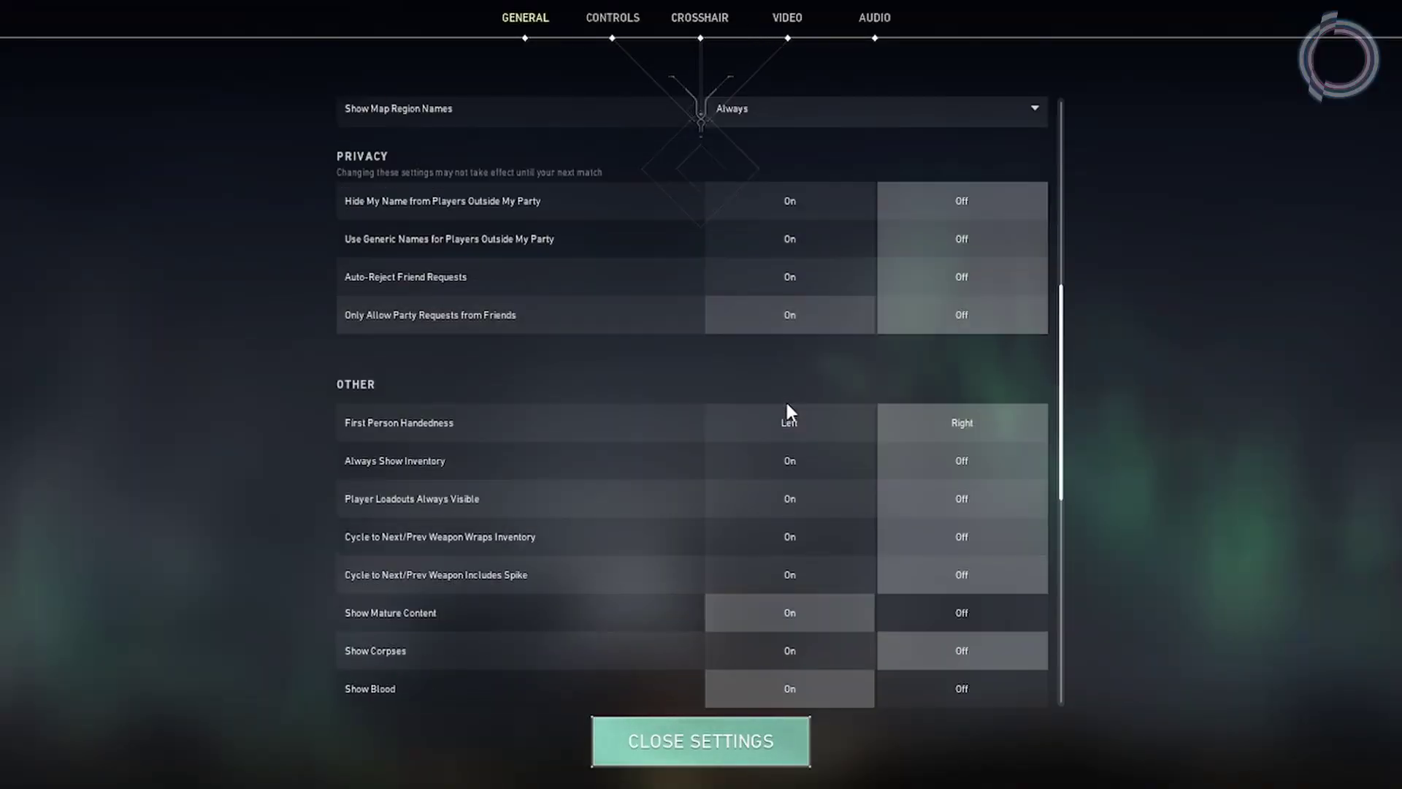
scroll(786, 402, down, 3)
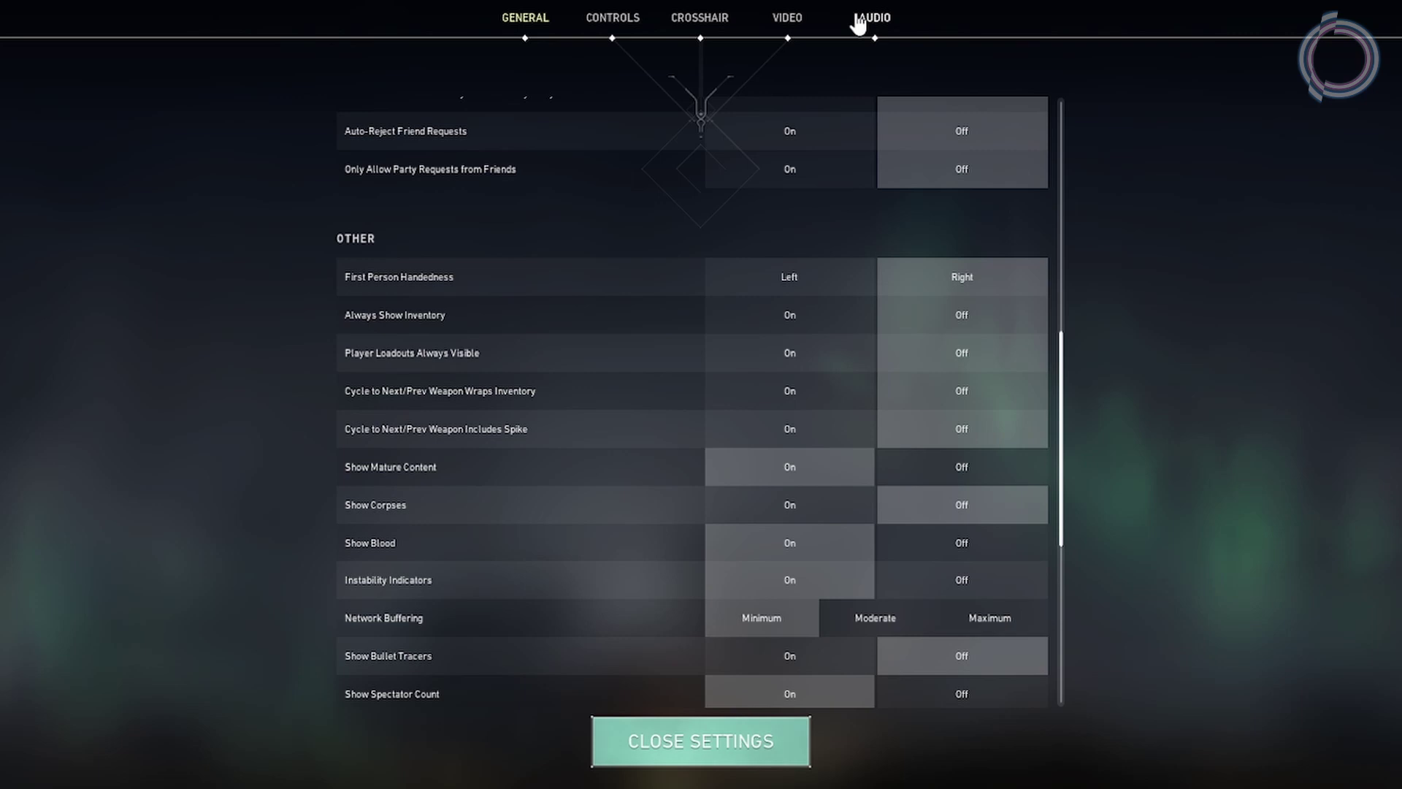
Step: Set the Video resolution to 1366 x 768 16:9 (60Hz), applying and confirming it
click(787, 18)
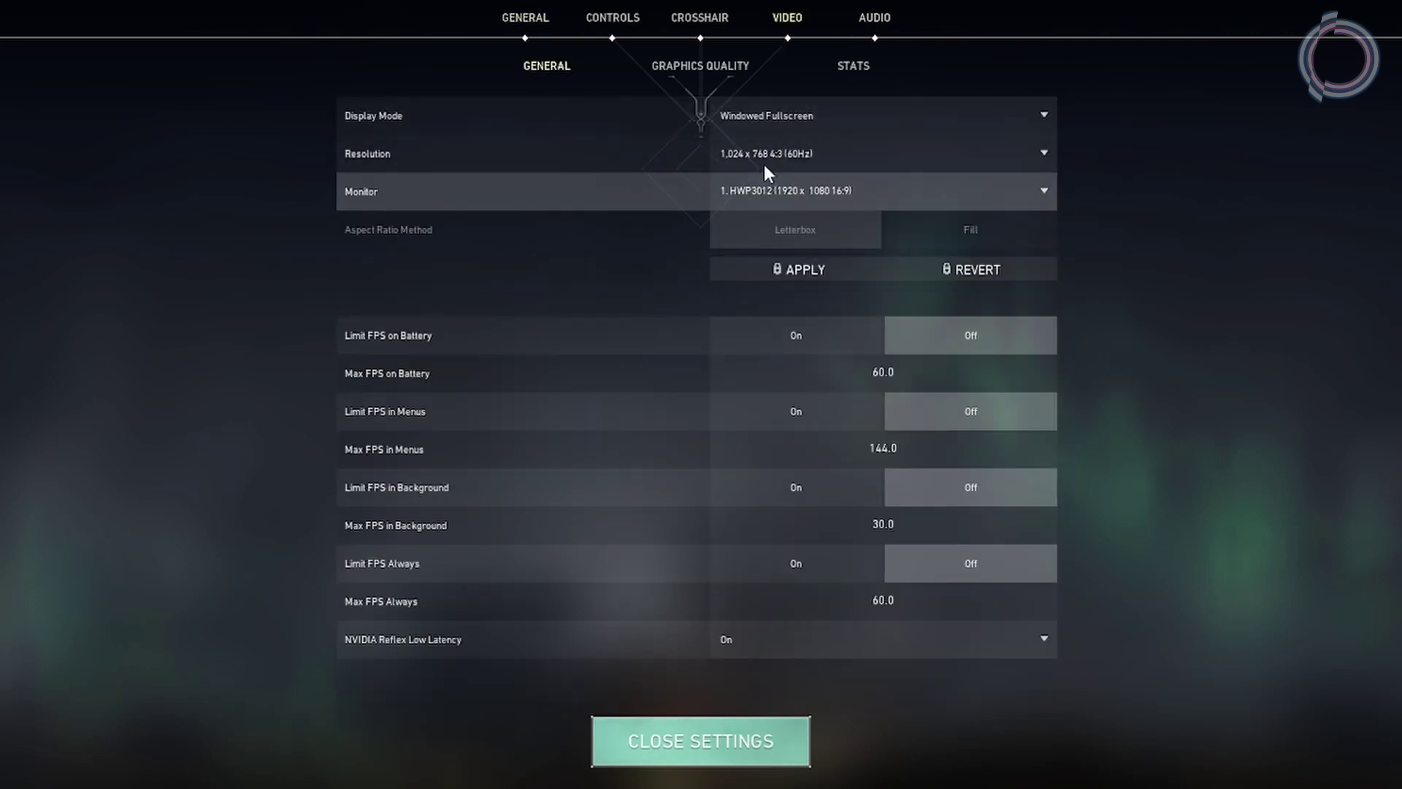
click(742, 156)
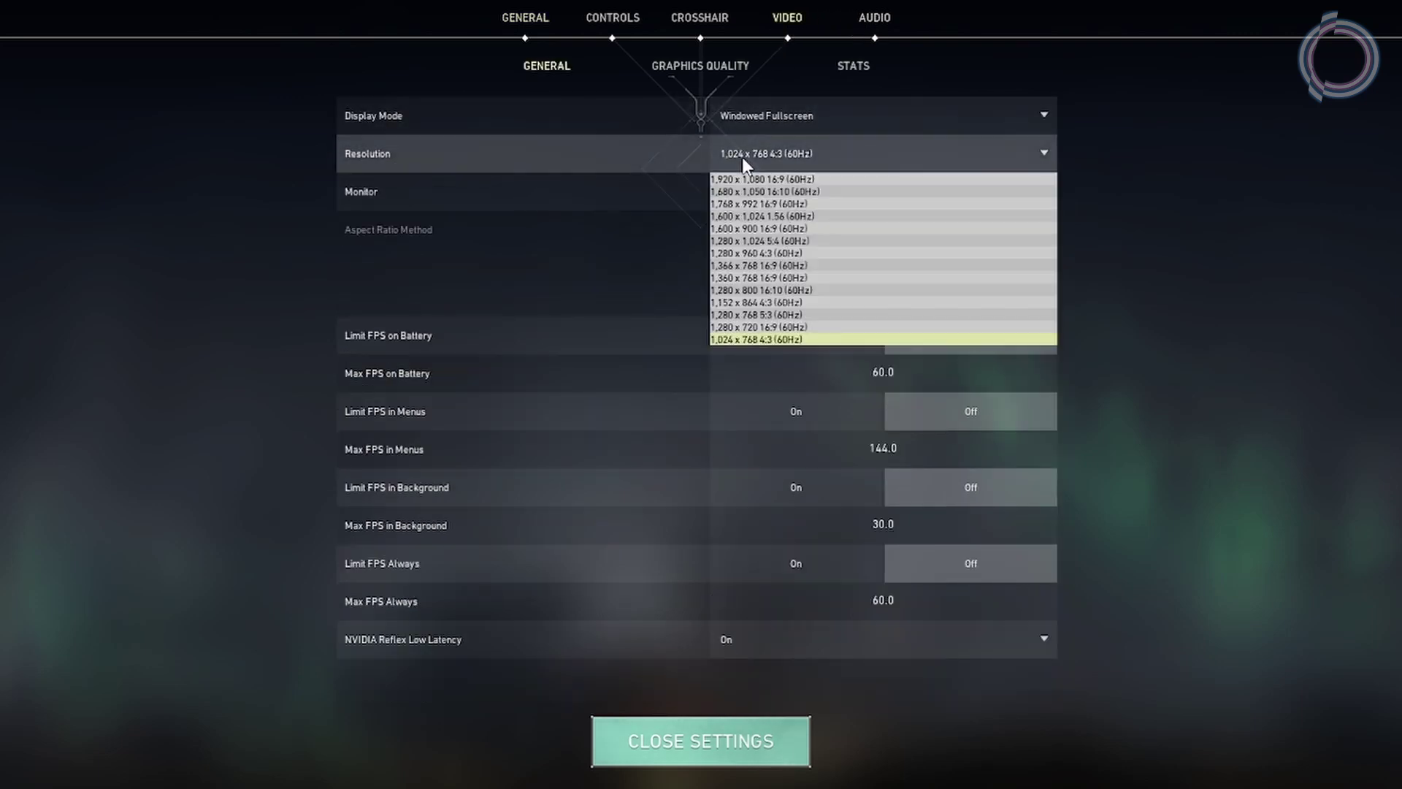
click(767, 326)
click(781, 271)
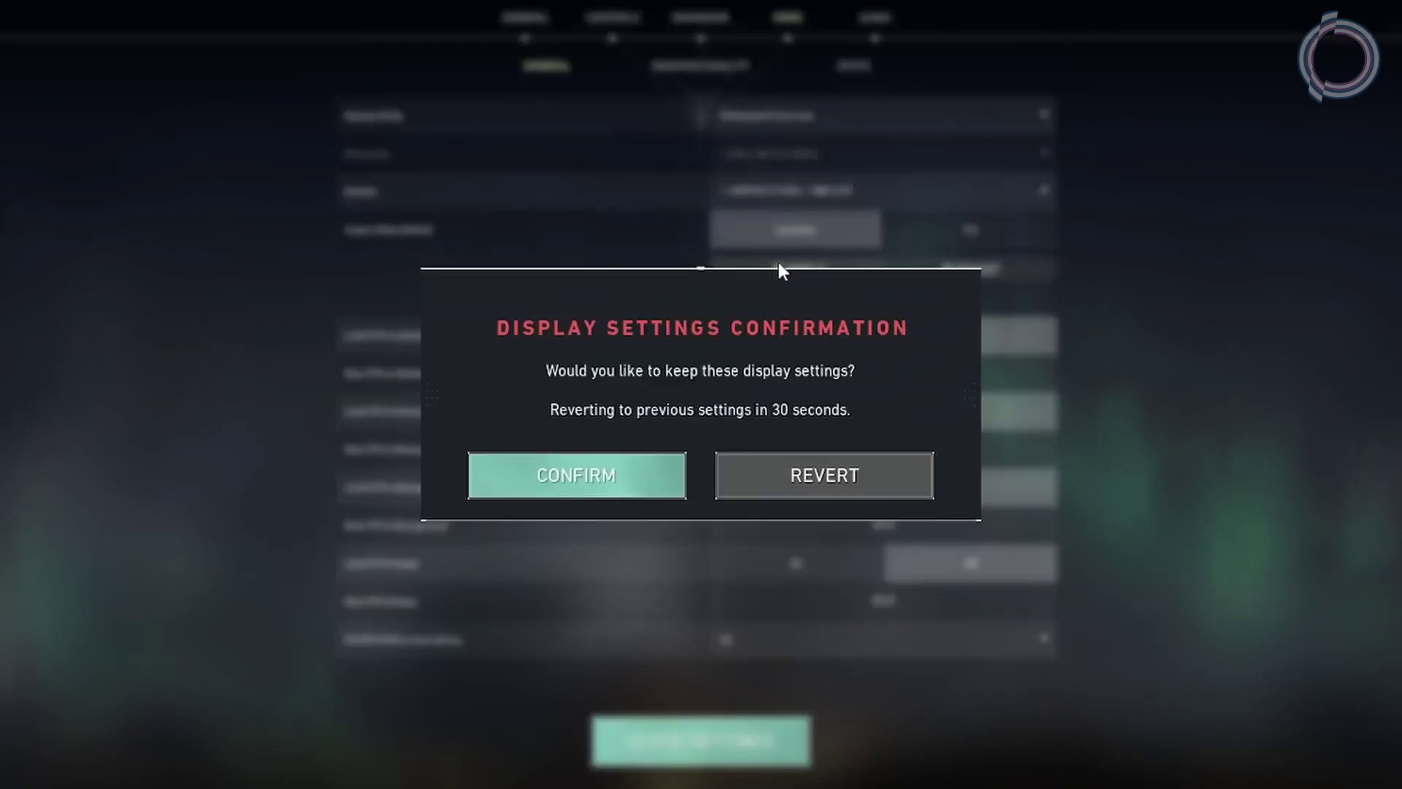
click(642, 457)
Step: Check the monitor list and keep Display Mode at Windowed Fullscreen
click(823, 187)
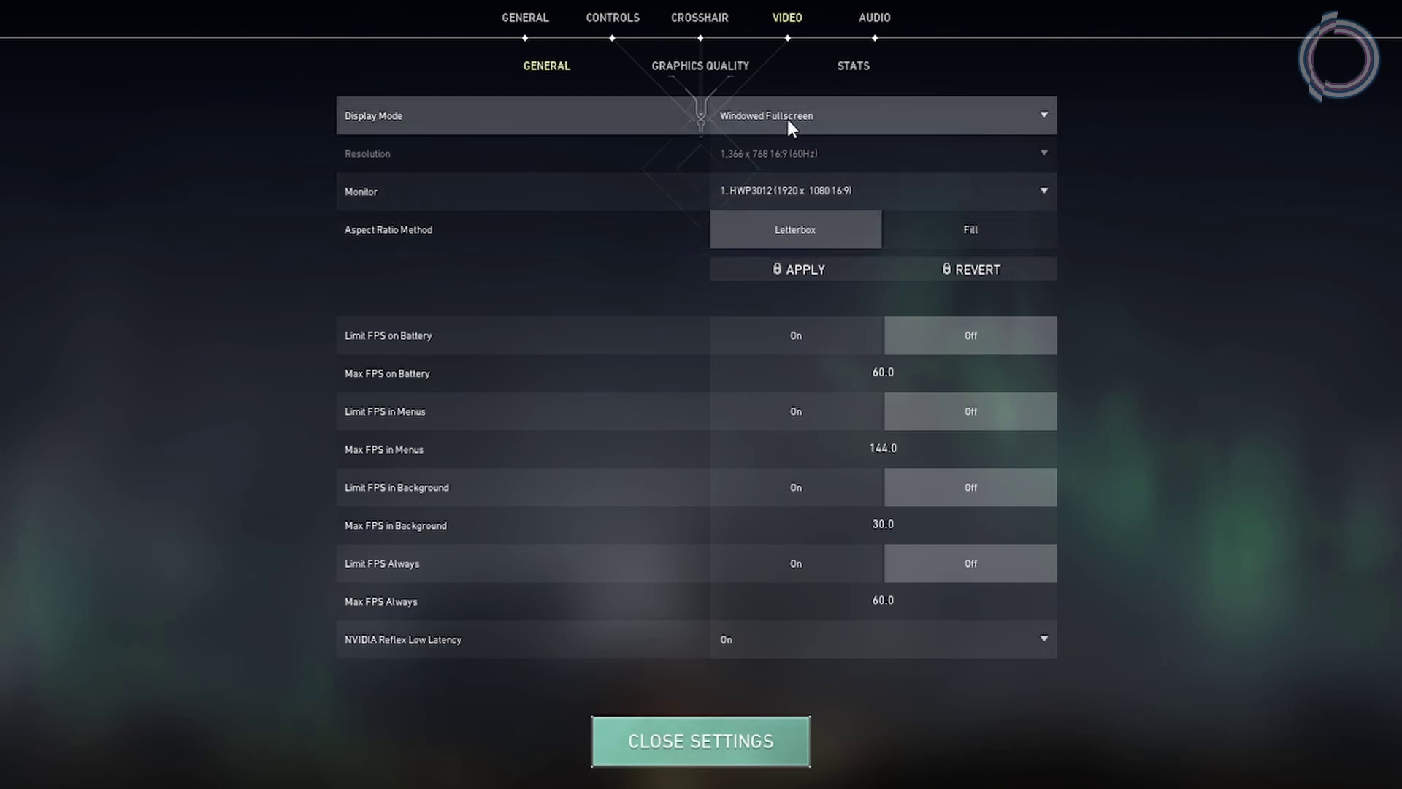
click(813, 116)
click(817, 114)
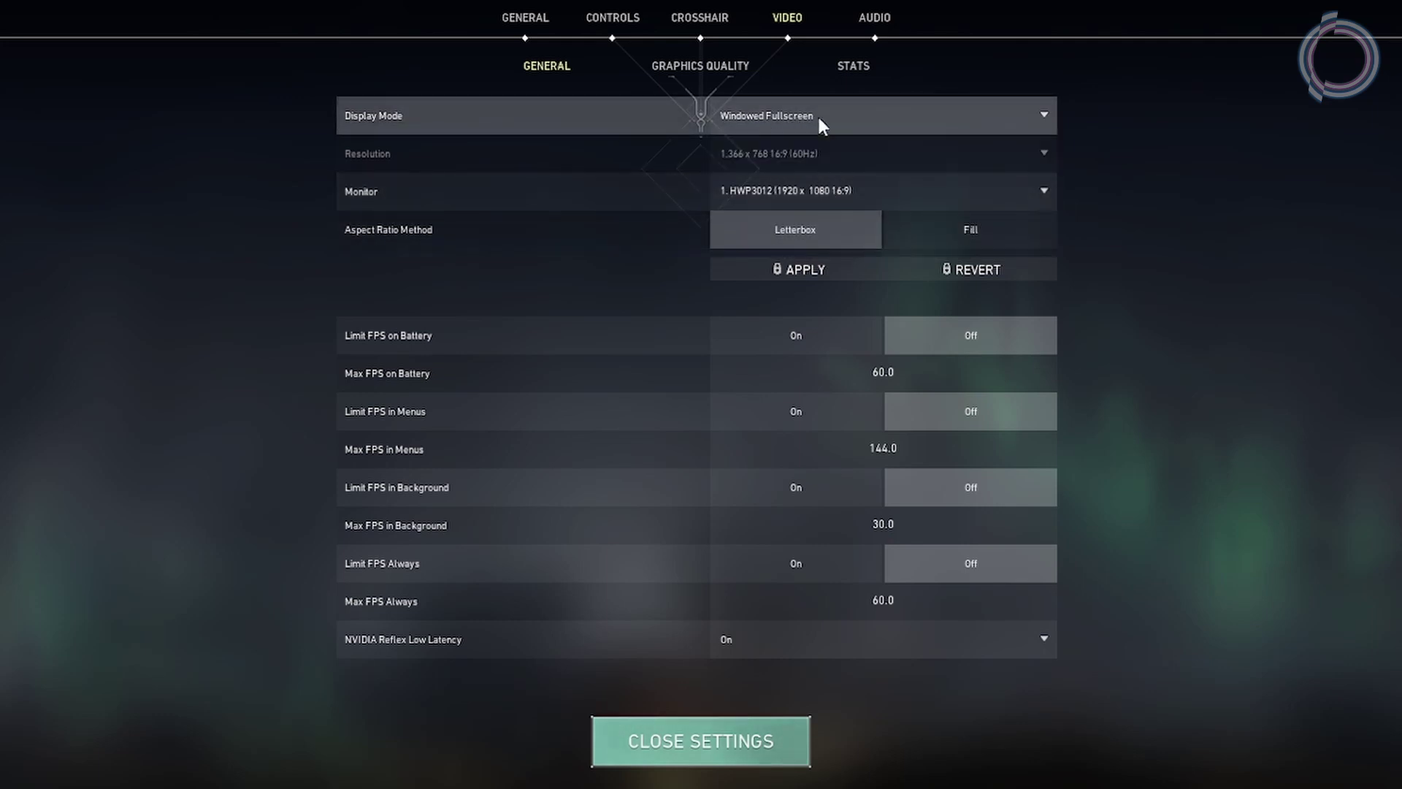
click(818, 115)
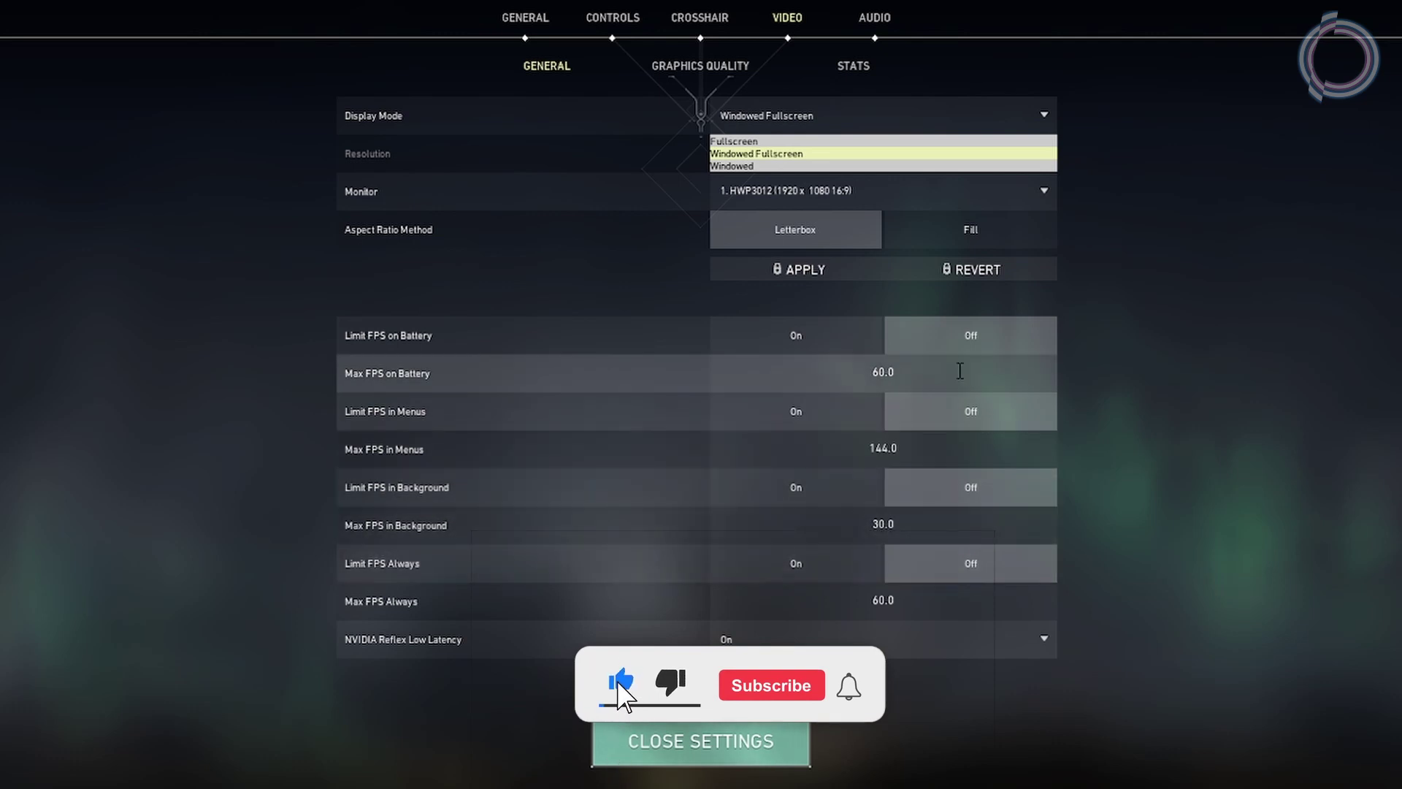
Step: Set Material, Texture, Detail and UI Quality to Low, keeping Anti-Aliasing None and 1x filtering
click(701, 67)
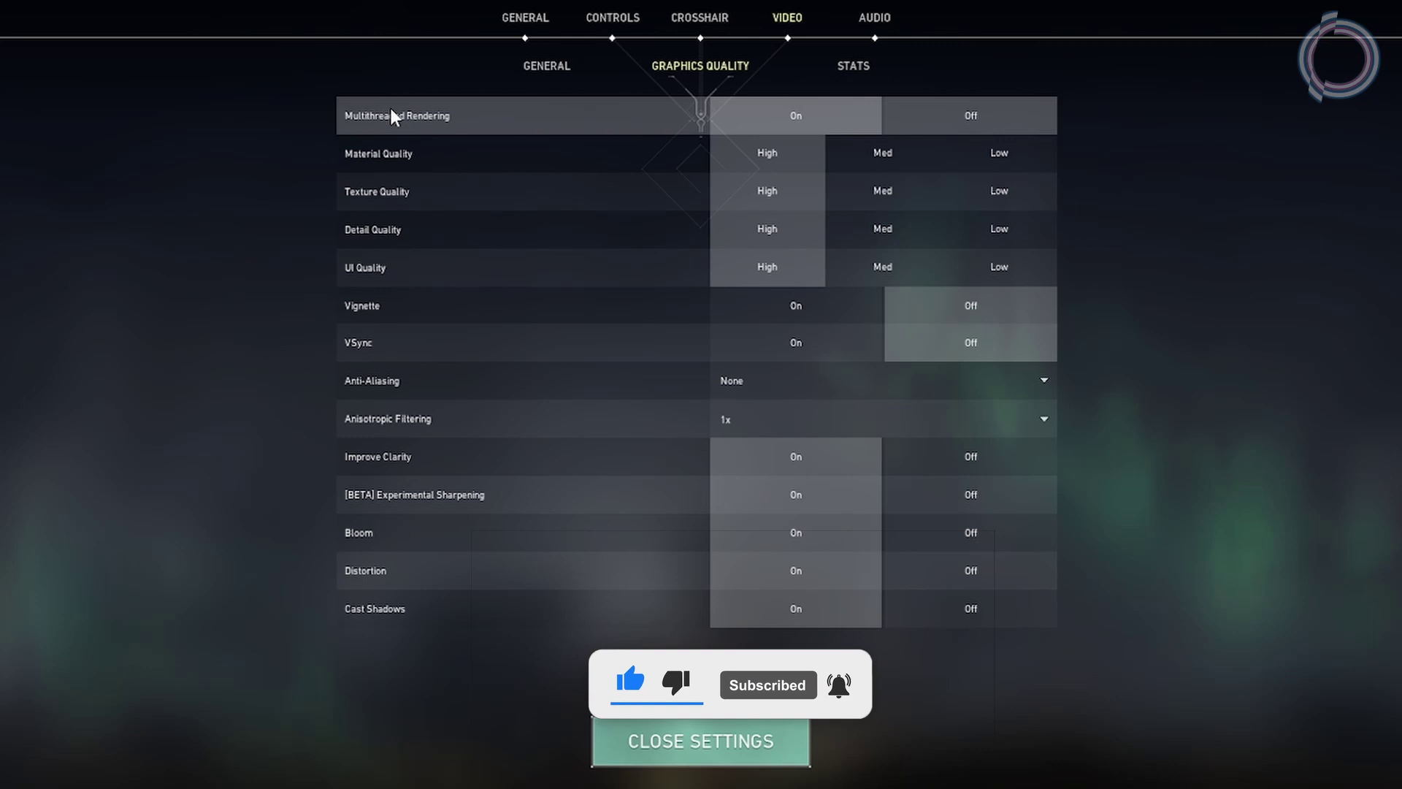
click(997, 159)
click(997, 193)
click(995, 235)
click(994, 264)
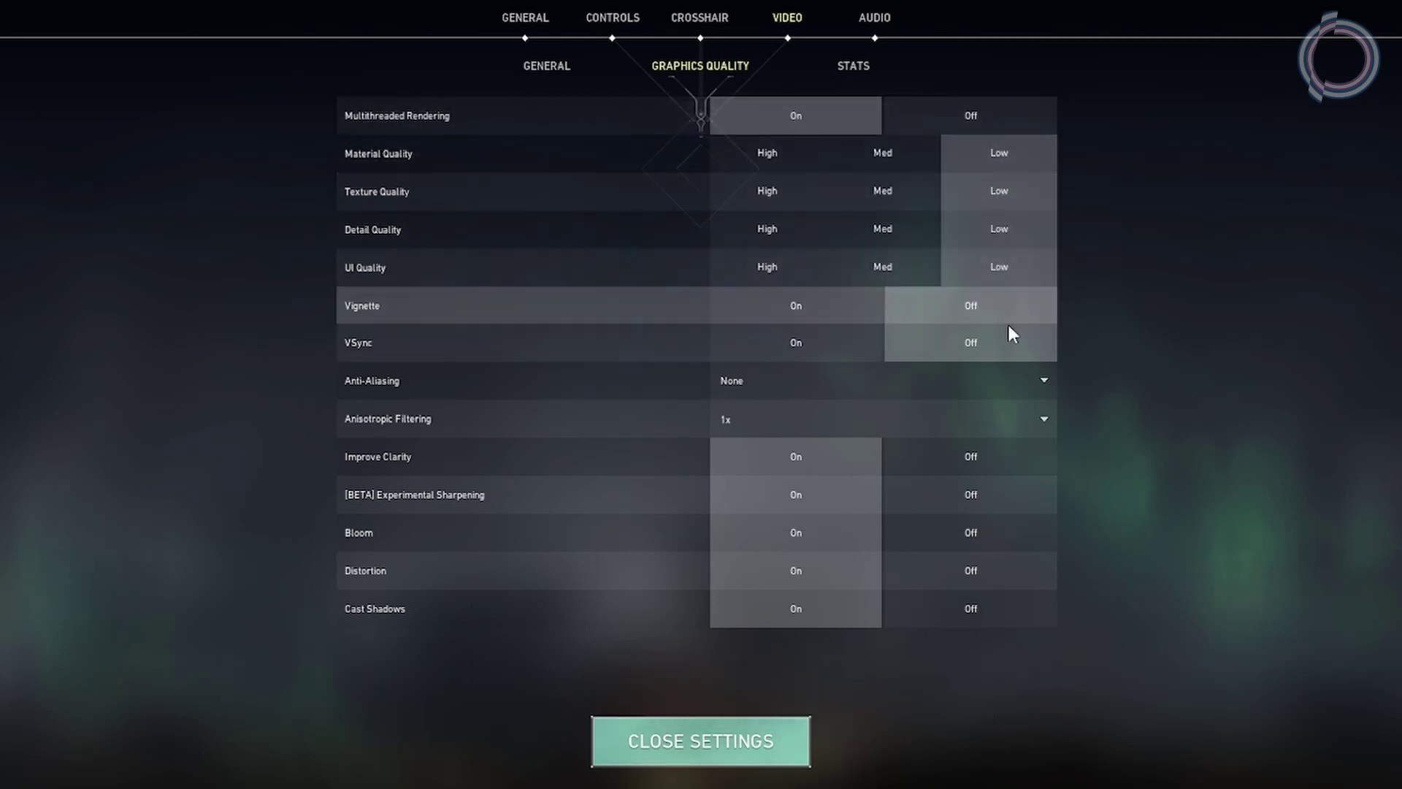
click(759, 386)
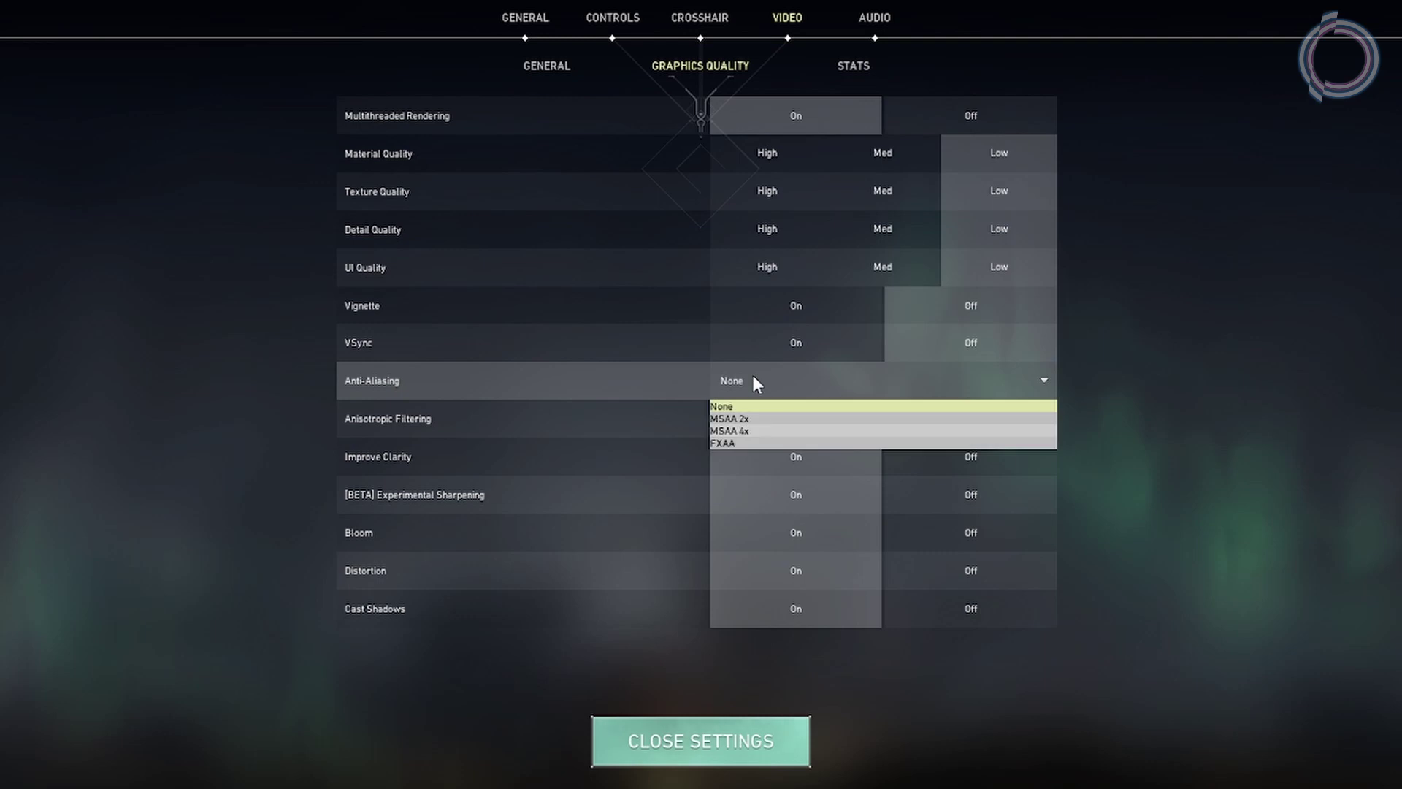
click(754, 378)
click(750, 419)
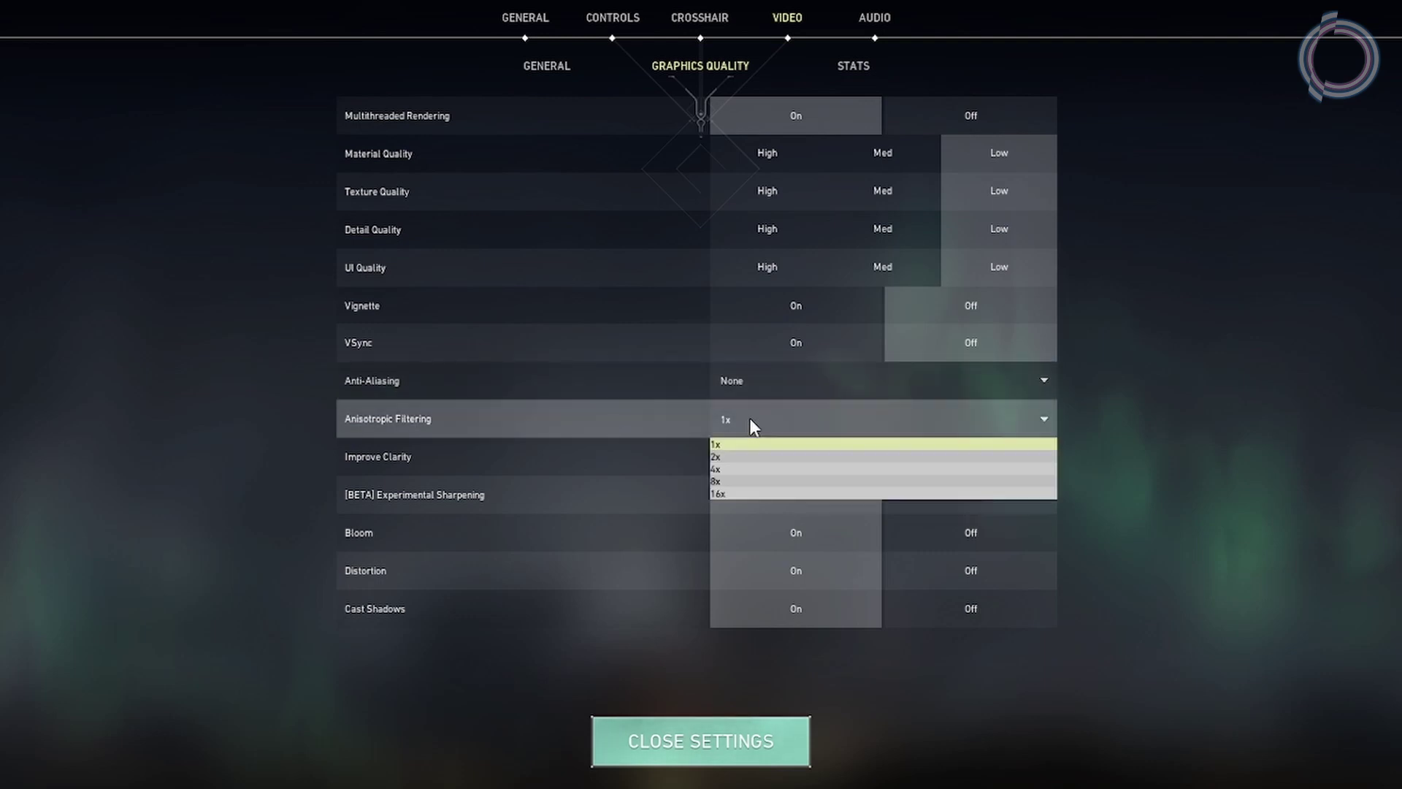
click(749, 418)
Step: Turn Improve Clarity, Experimental Sharpening, Bloom, Distortion and Cast Shadows Off, then view Stats
click(993, 472)
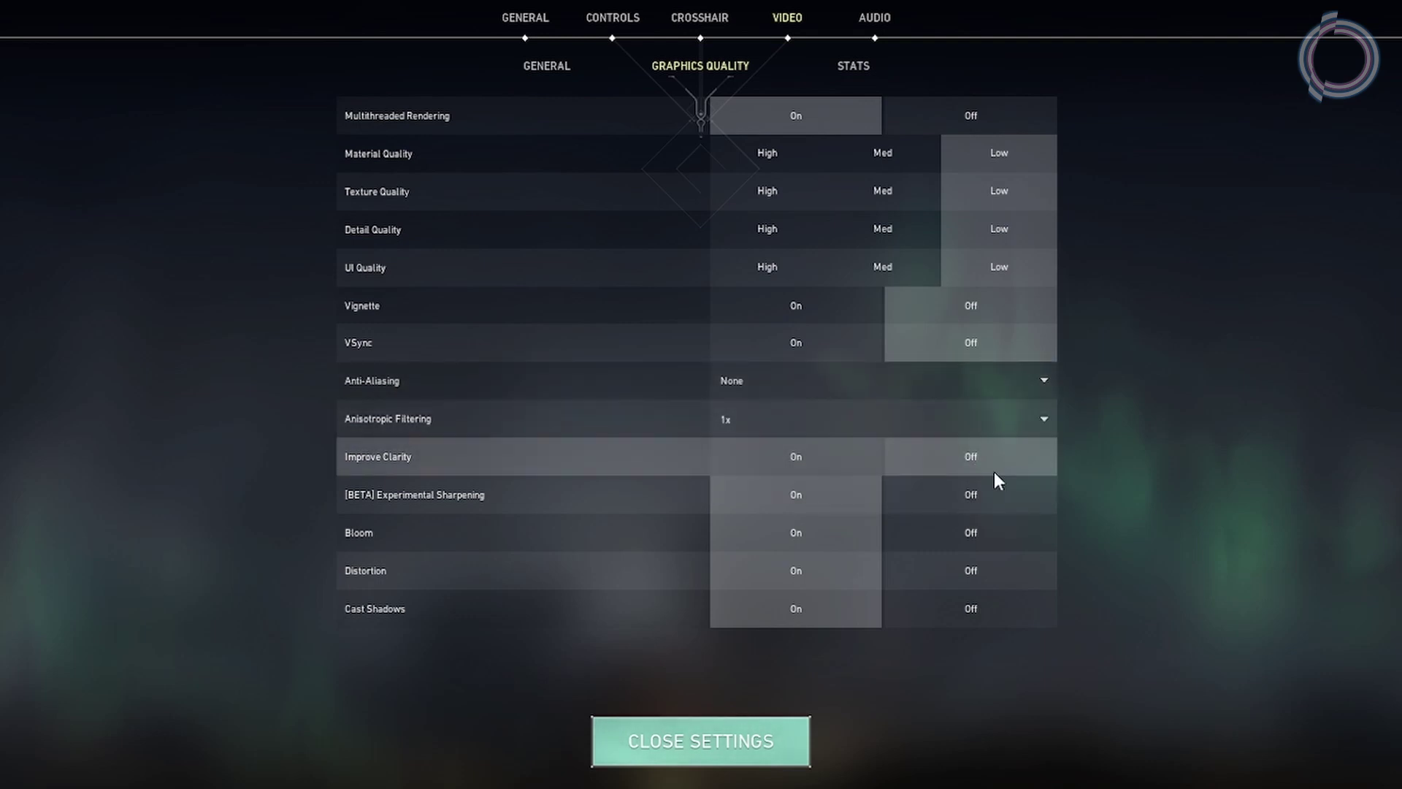
click(984, 500)
click(979, 532)
click(971, 569)
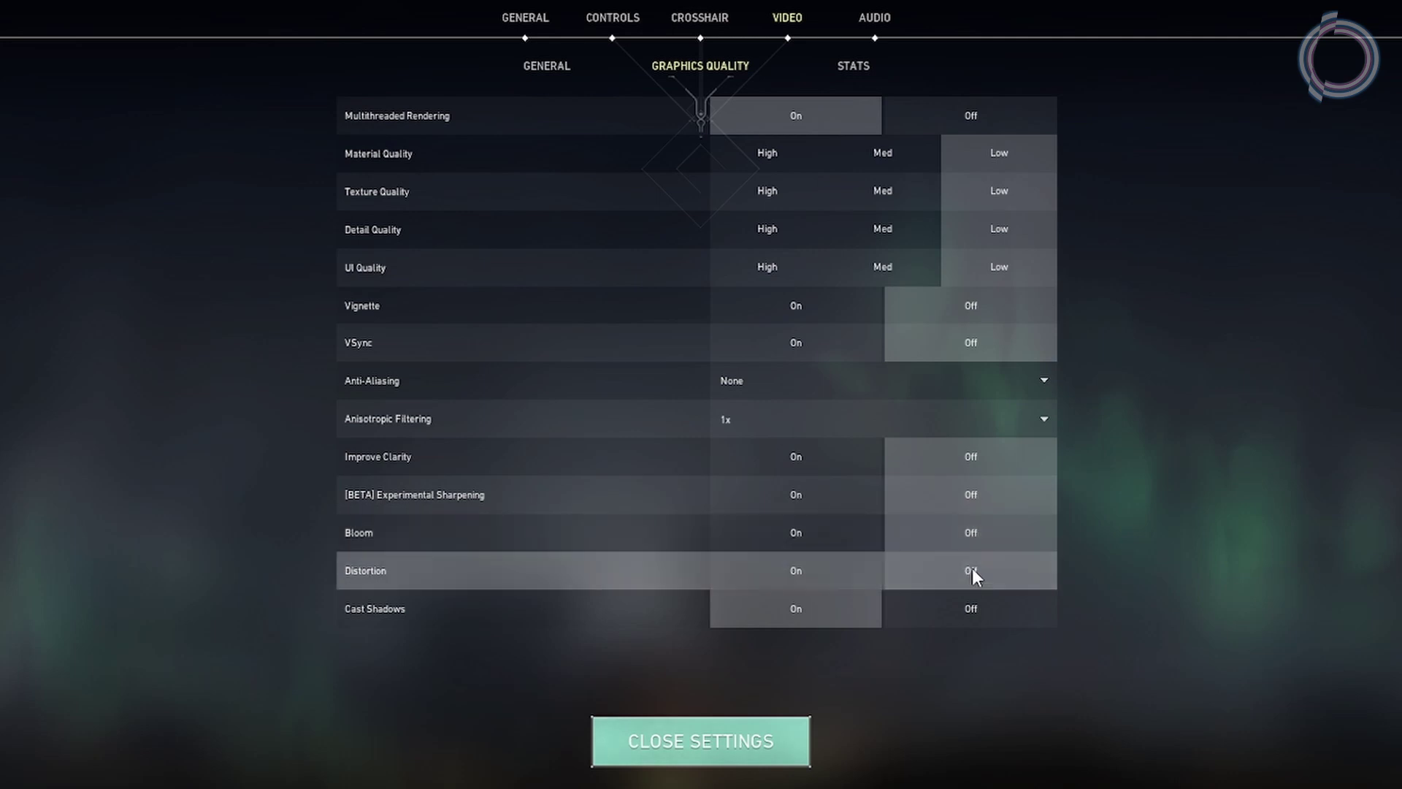
click(971, 609)
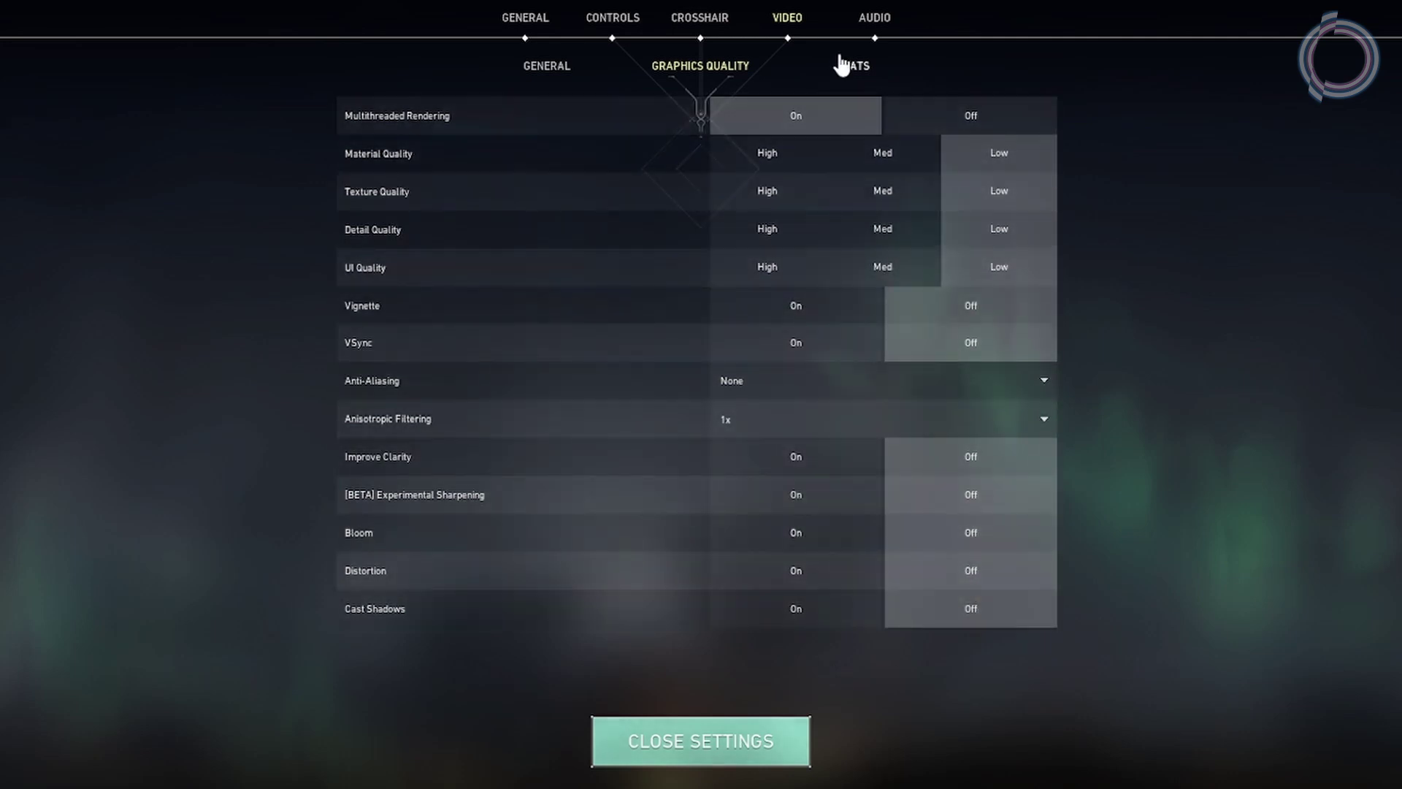
click(847, 66)
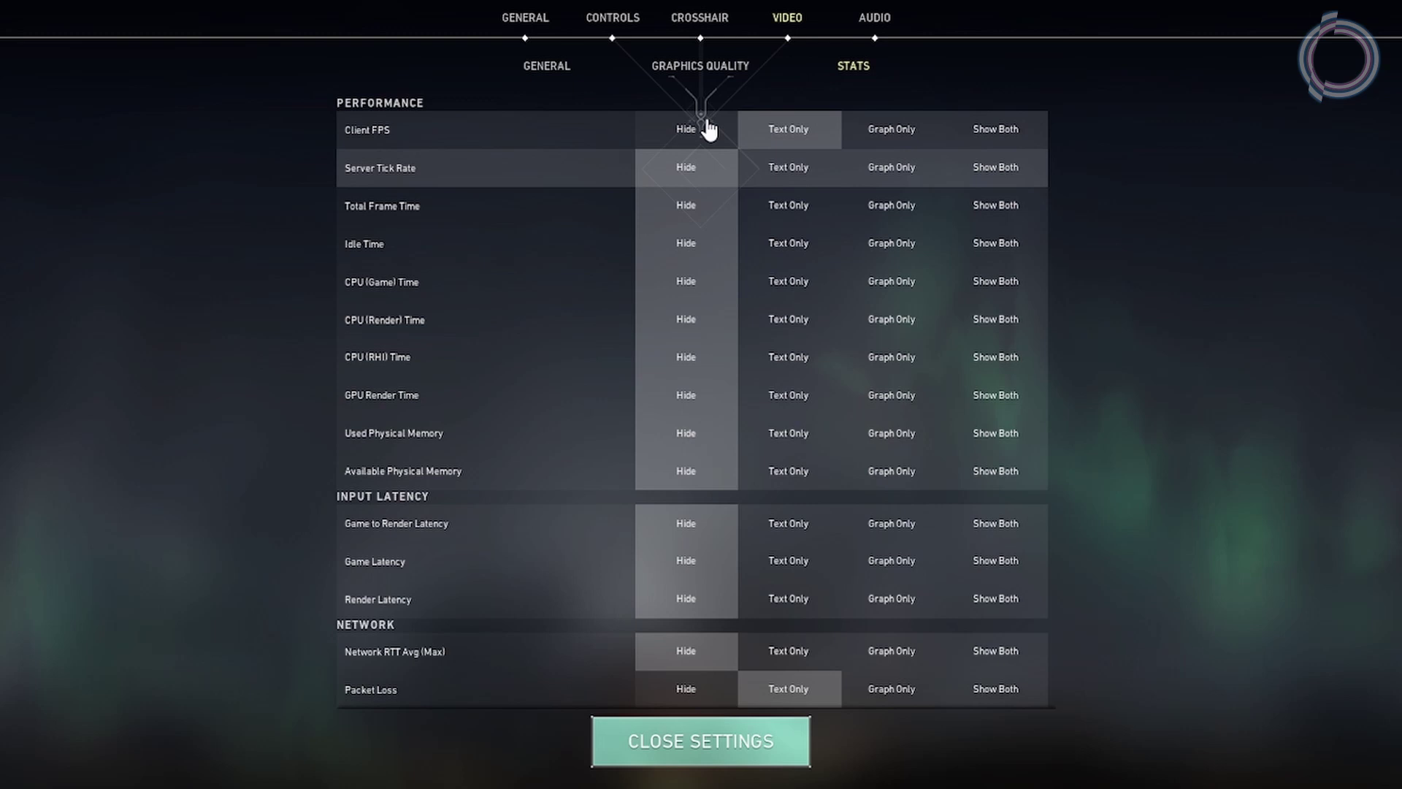
Step: On the Audio page, switch off Enable HRTF and leave the speakers on Stereo
click(869, 20)
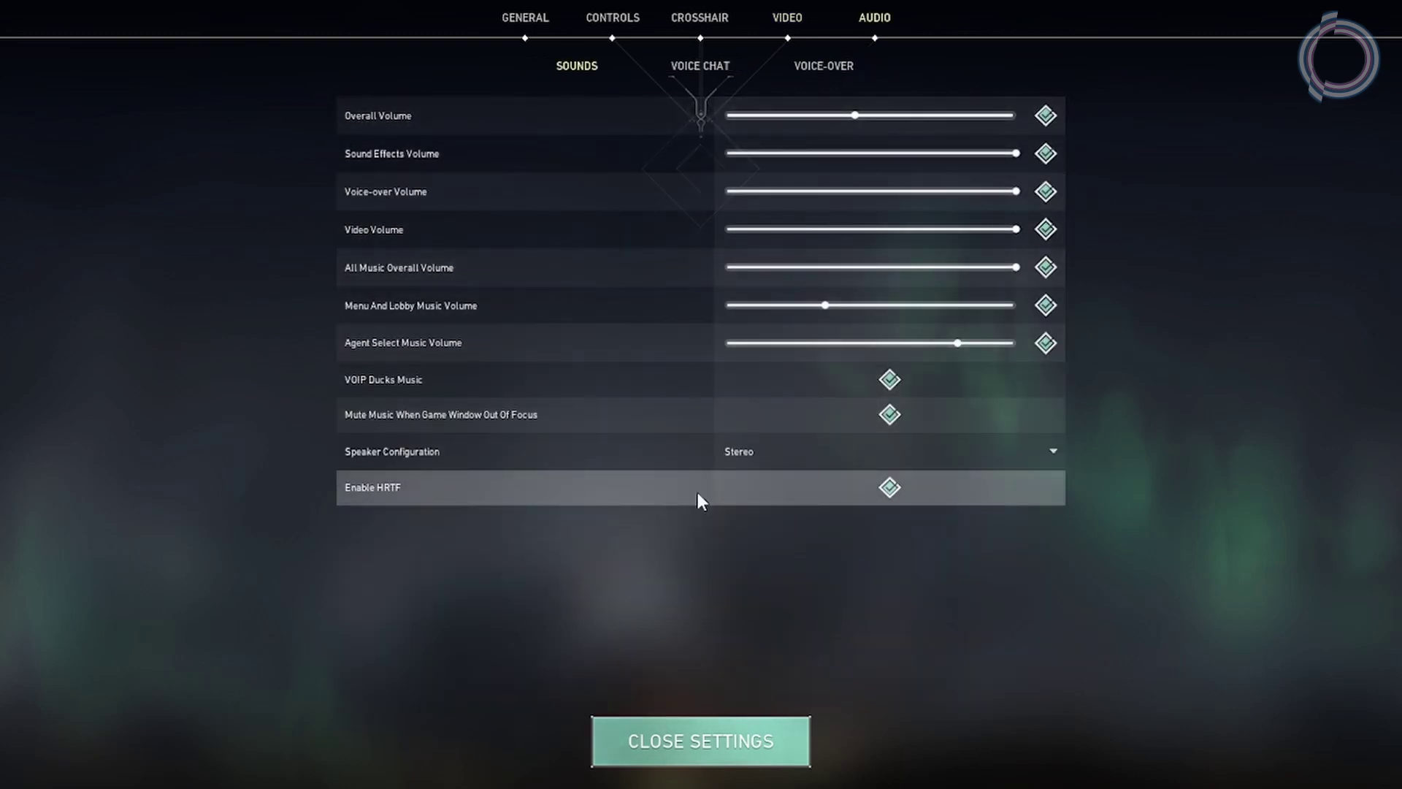
click(890, 491)
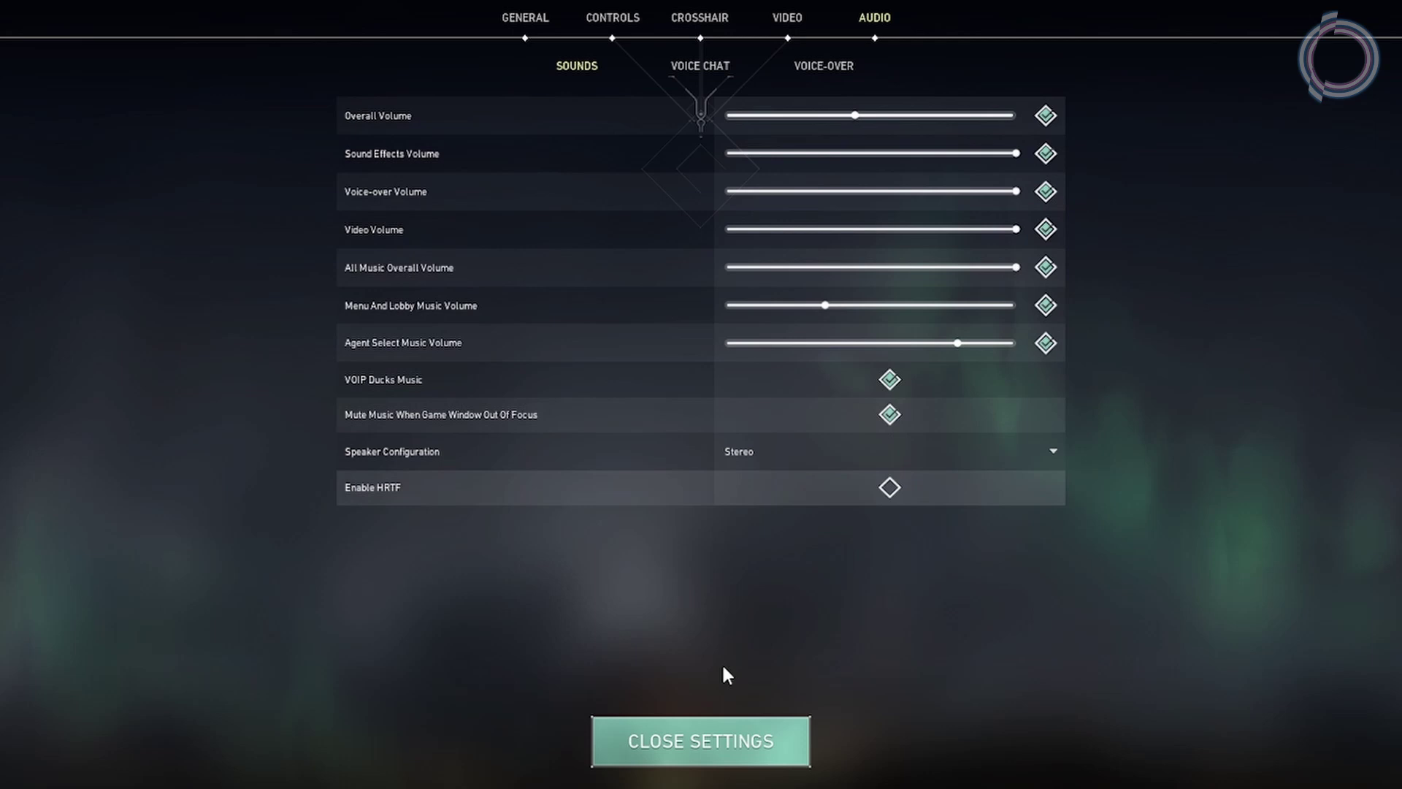
Step: Leave settings, queue a Spike Rush match, and pick and lock in Sova for Bind
click(699, 745)
click(705, 14)
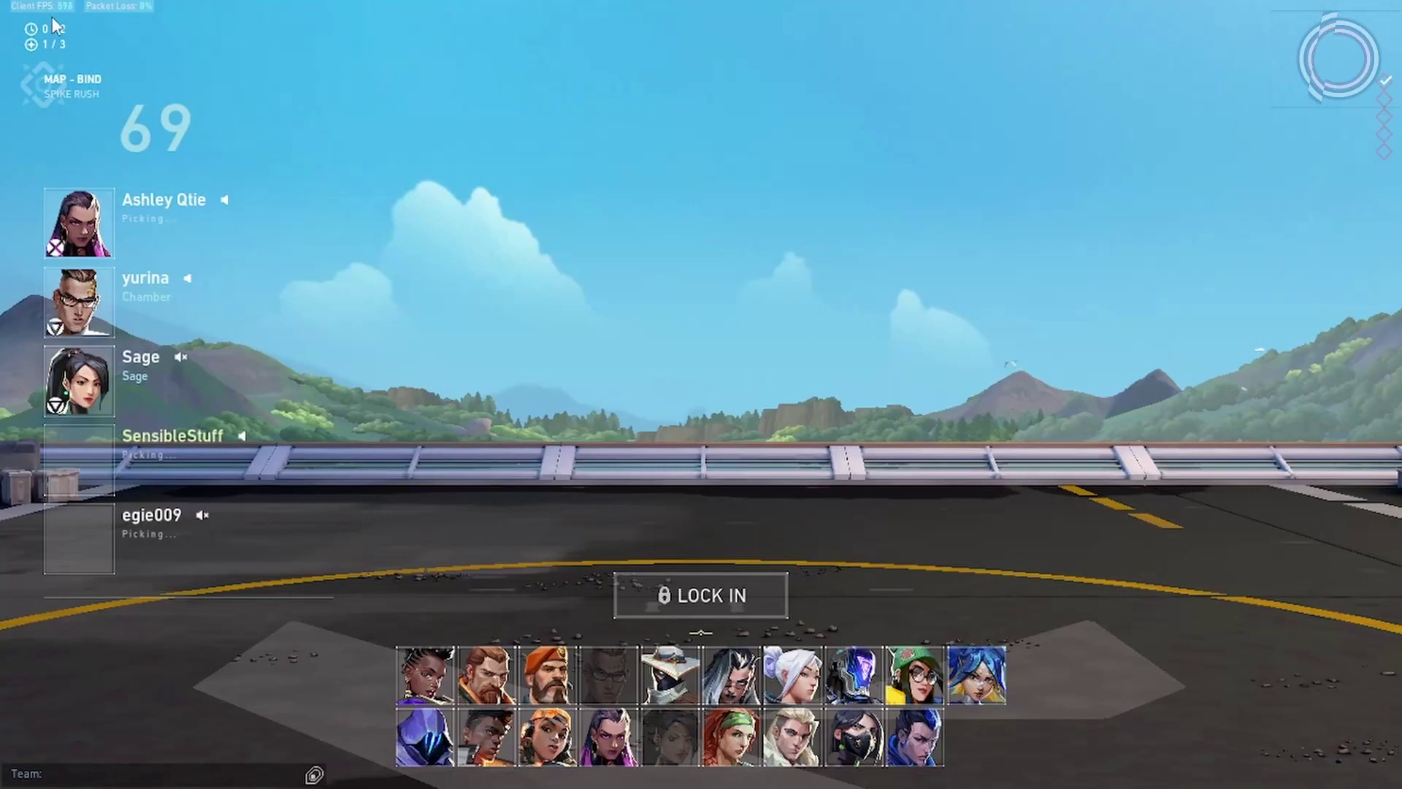
mouse_move(62, 30)
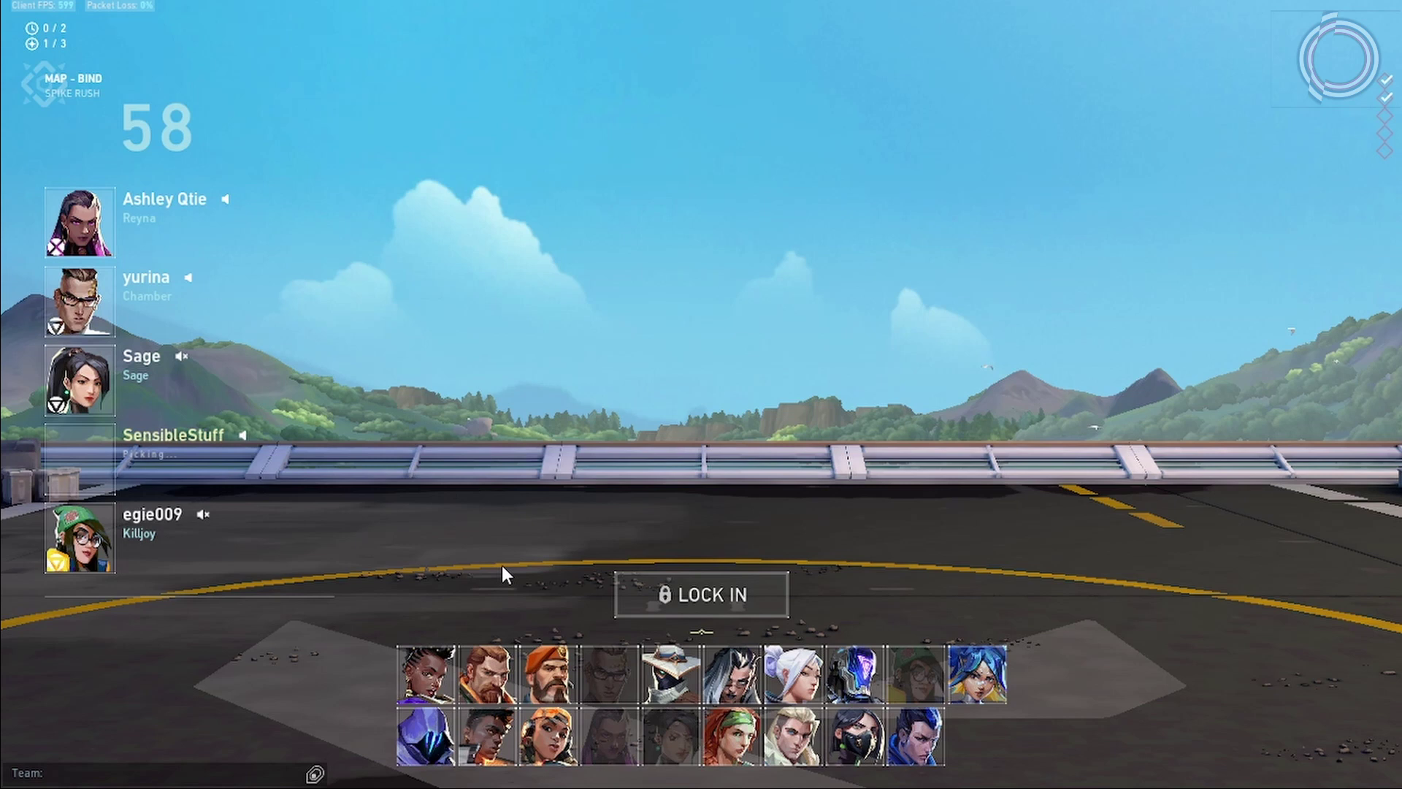
click(793, 734)
click(711, 614)
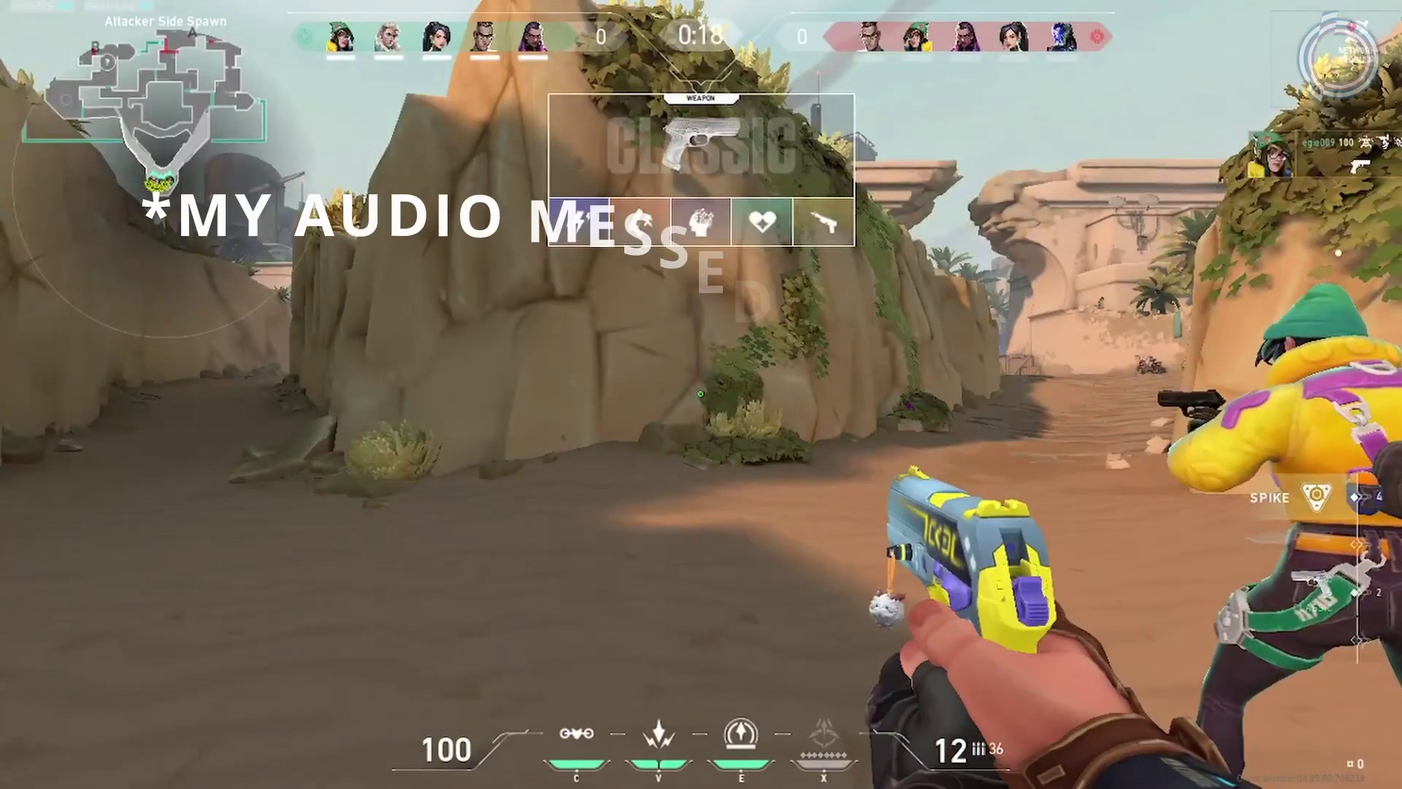
Step: At the opening countdown, swap from the pistol to the knife and inspect it
key(3)
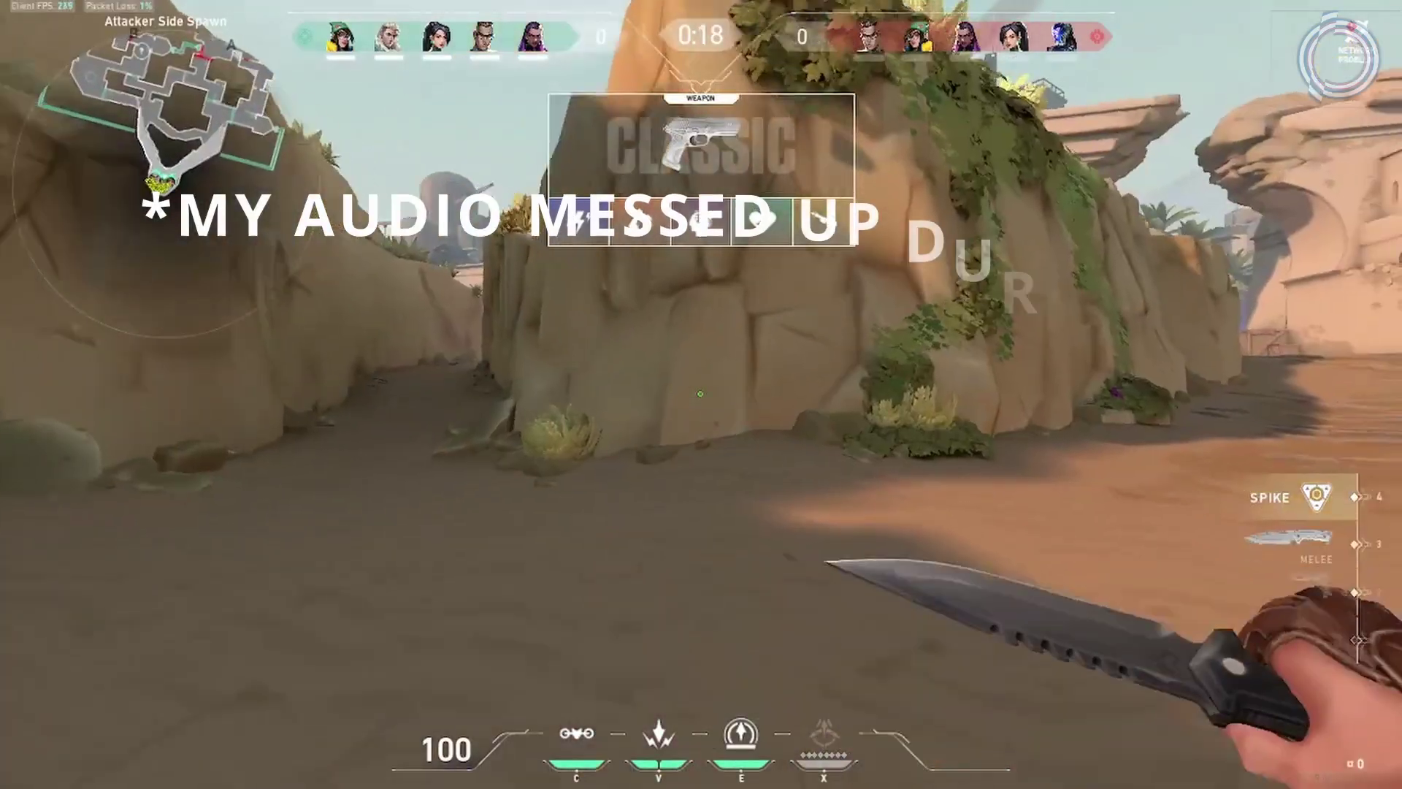
key(y)
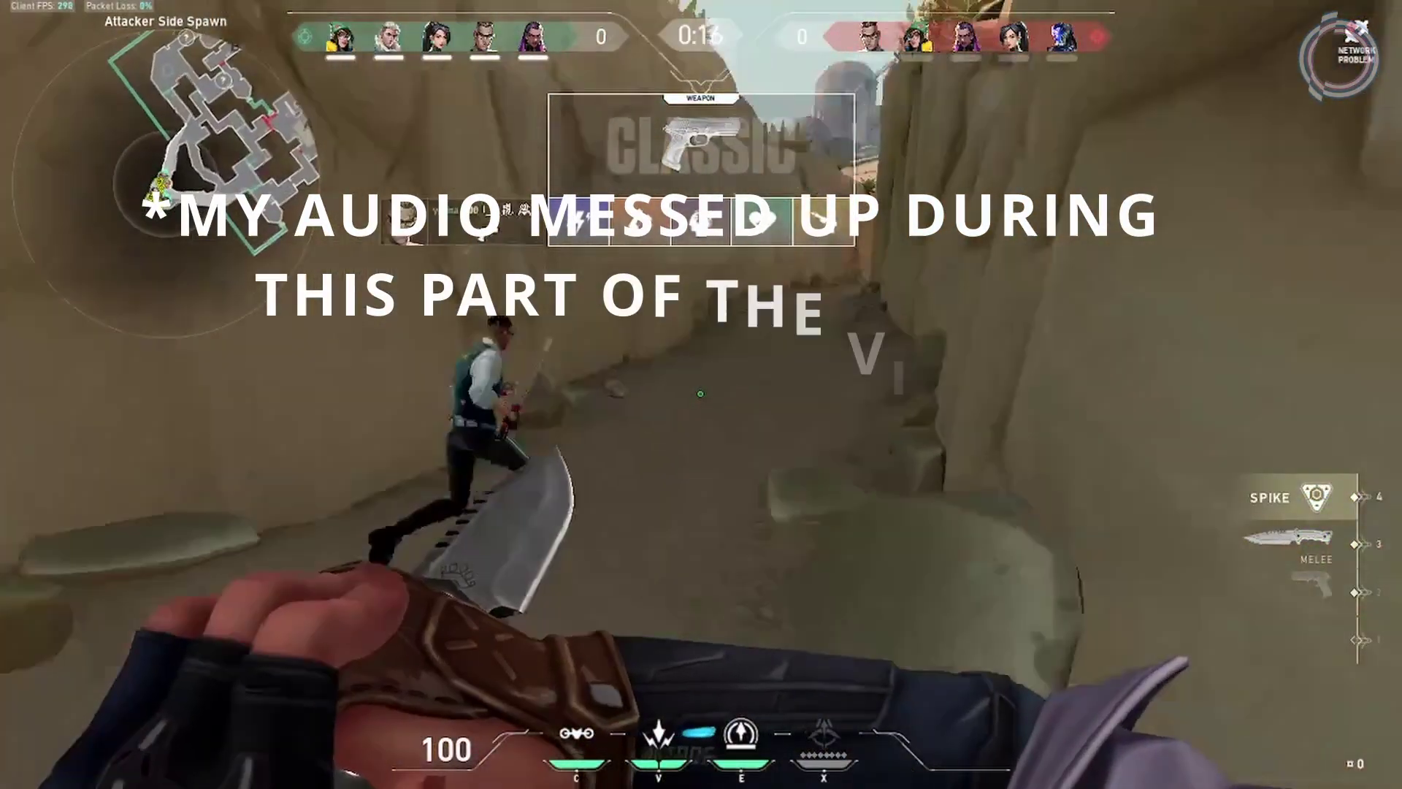